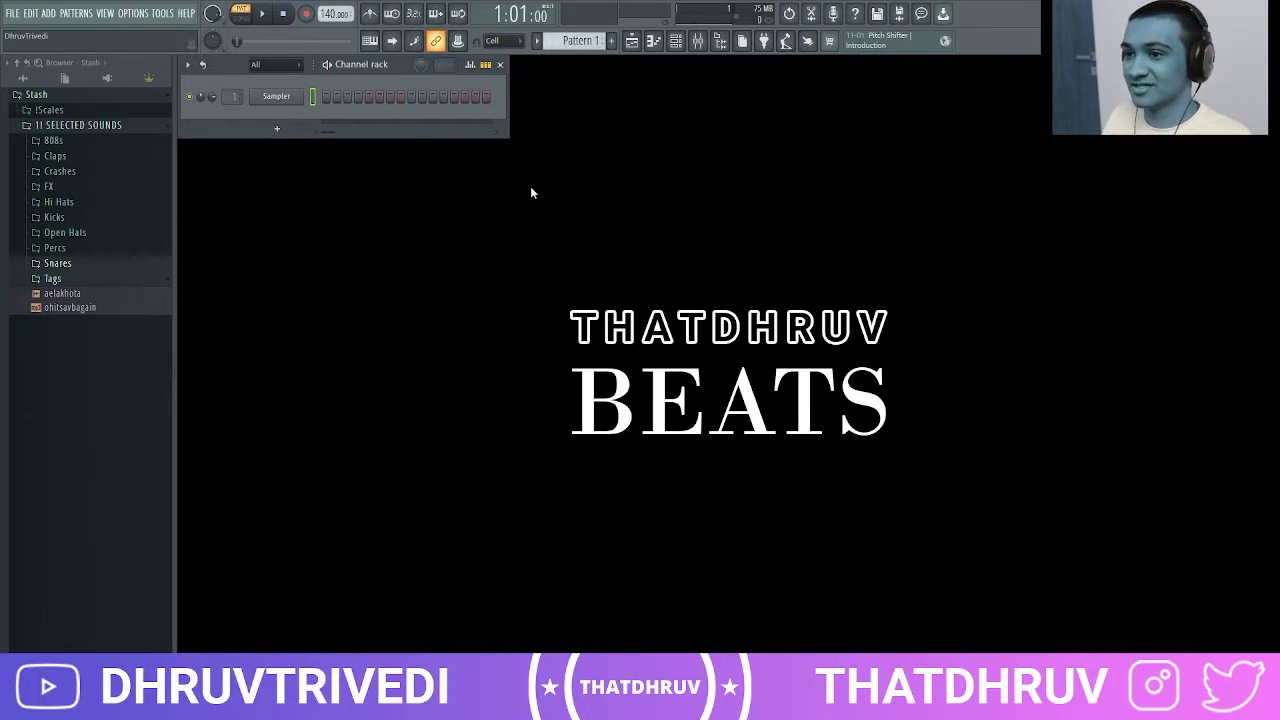
Set the project tempo to 100 BPM and replace the Sampler channel with Omnisphere
right_click(328, 16)
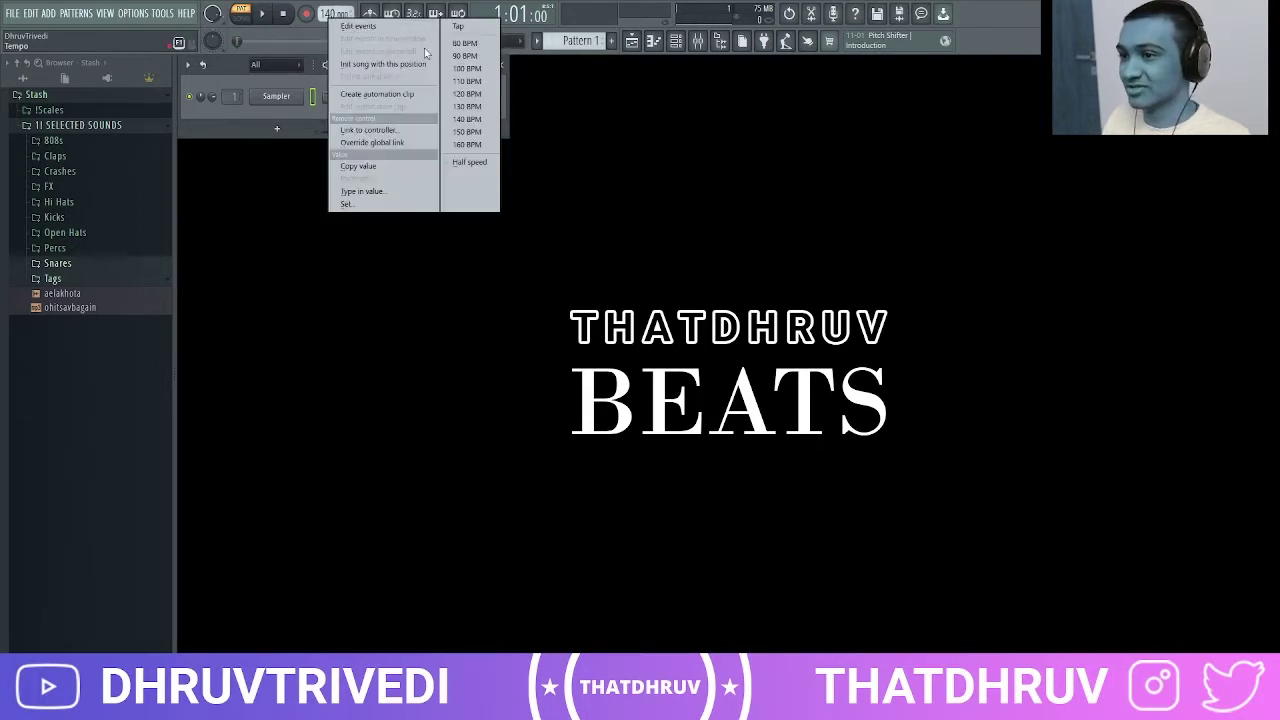
left_click(467, 68)
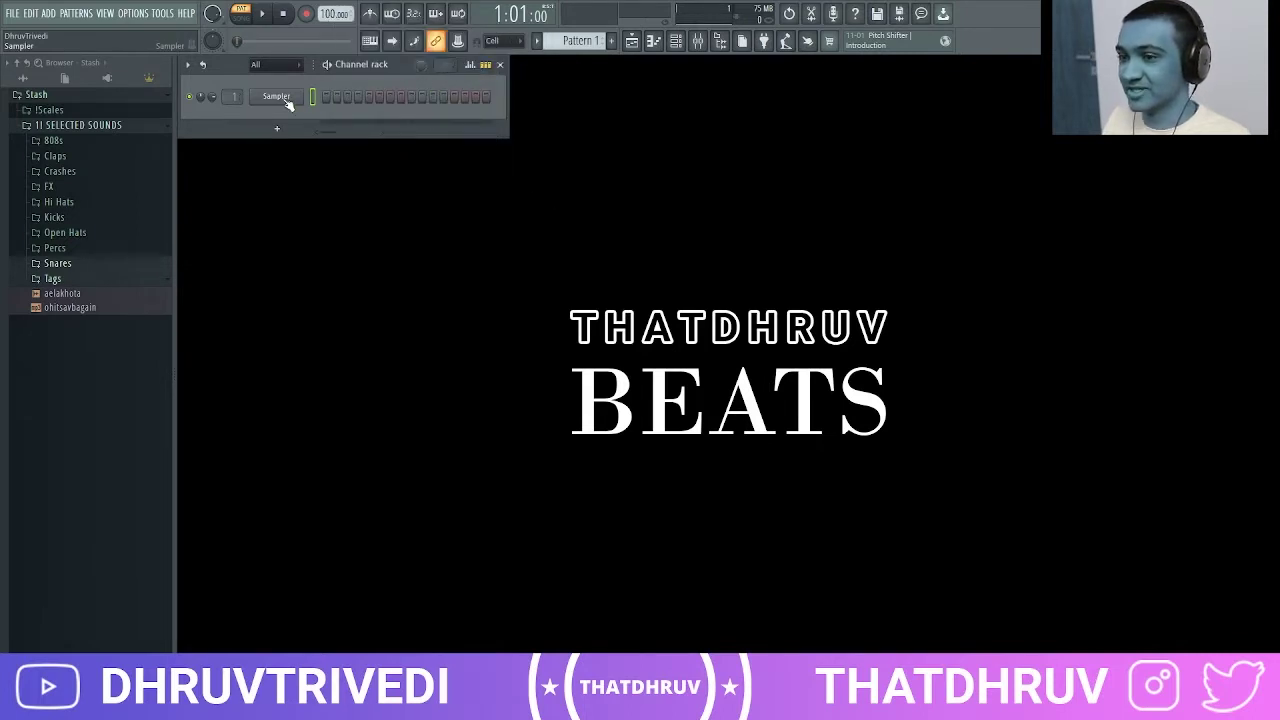
right_click(286, 100)
mouse_move(362, 214)
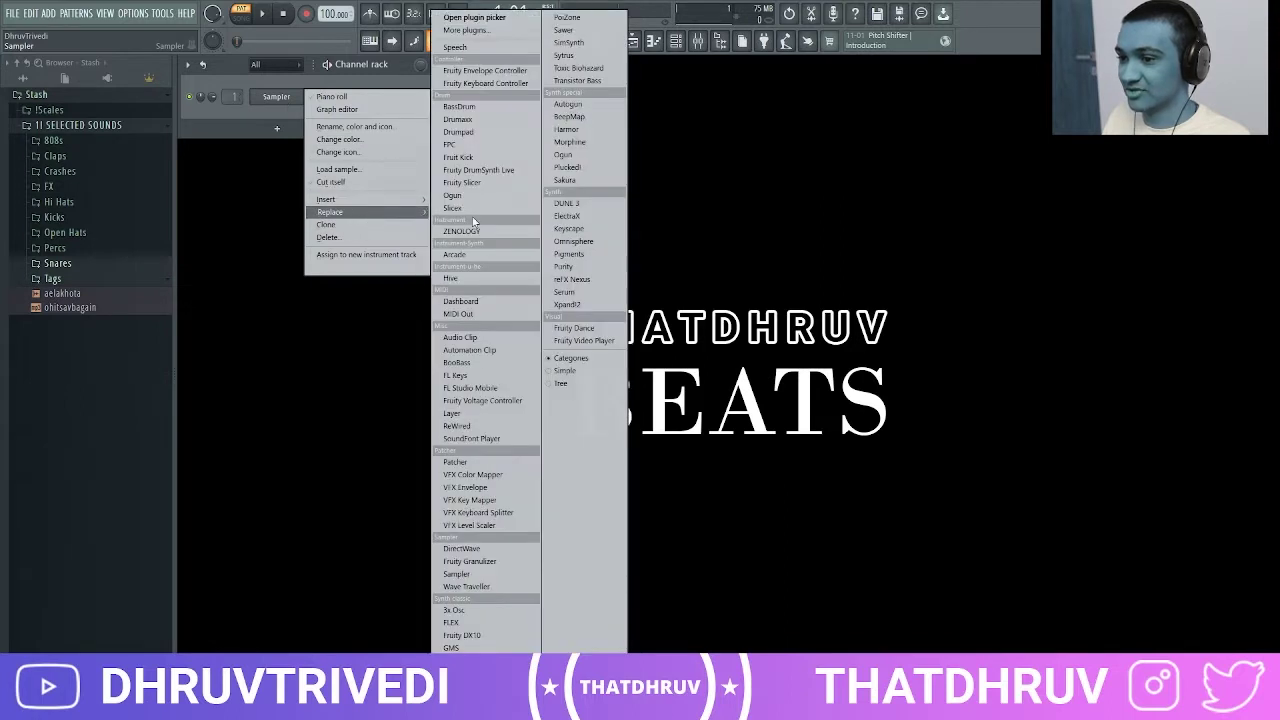
left_click(574, 242)
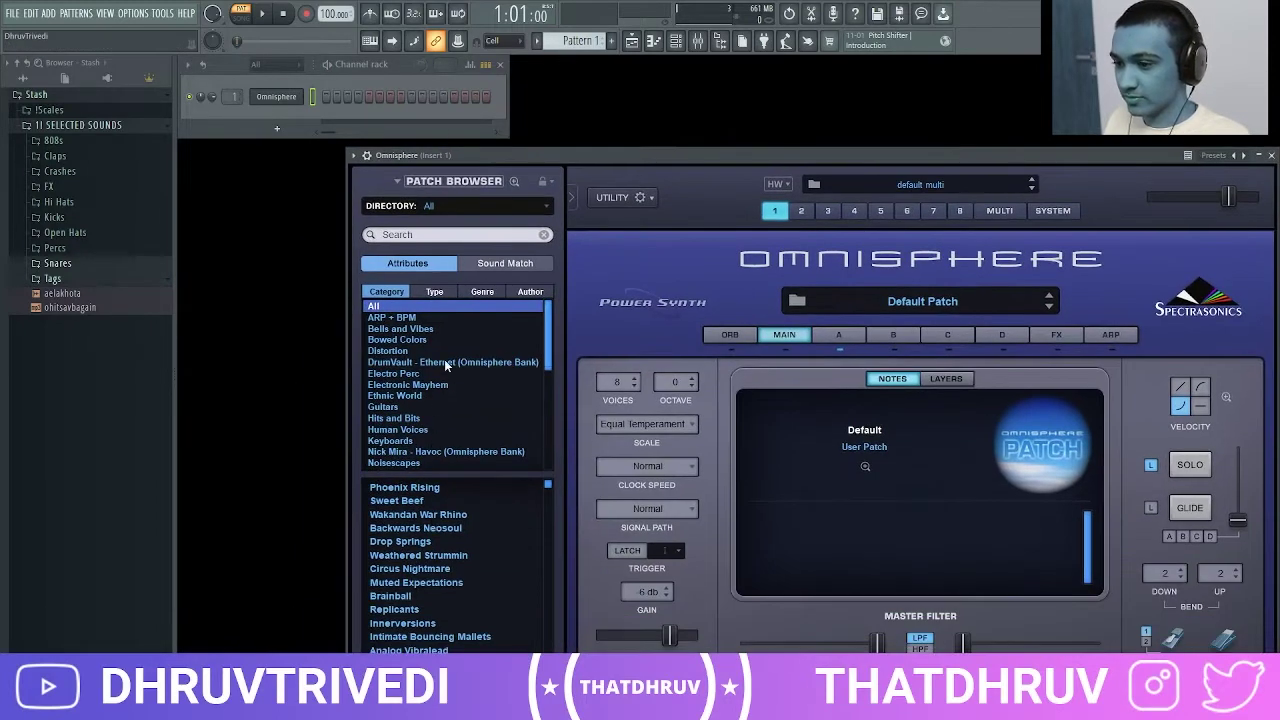
Load the Keys - Blueray patch from the DrumVault - Ethernet (Omnisphere Bank) category and close the Omnisphere window
left_click(444, 362)
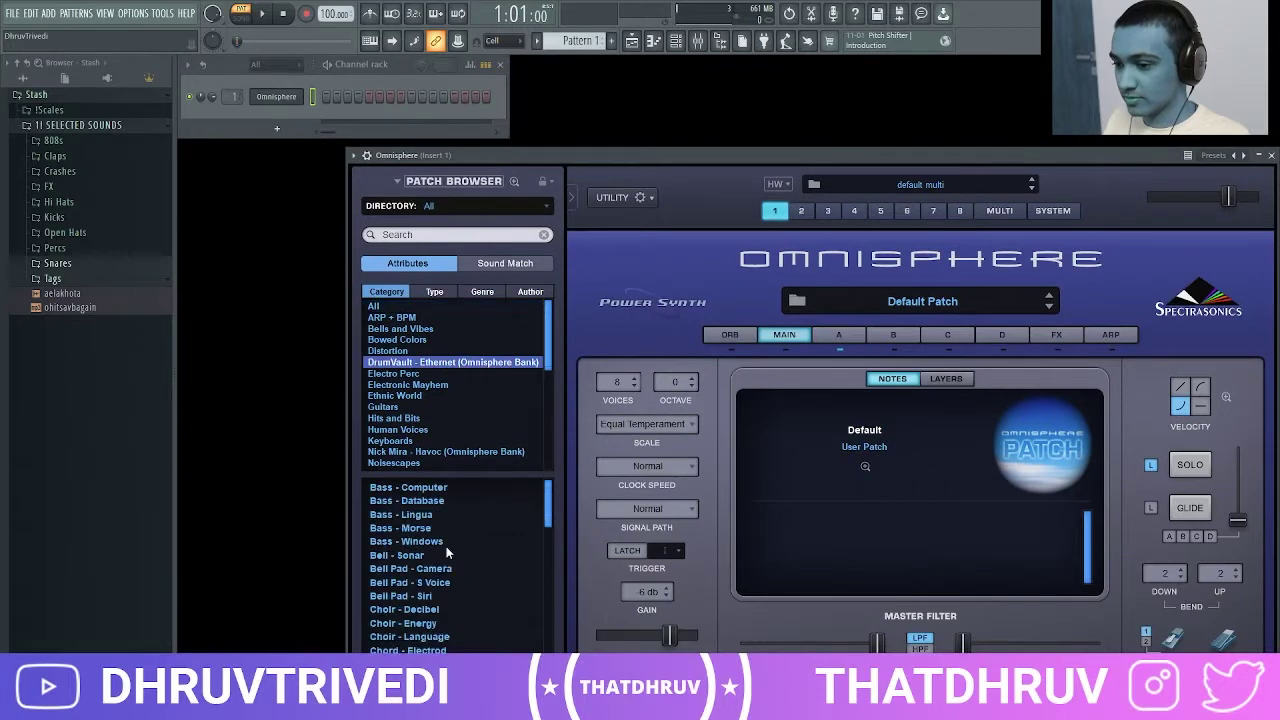
scroll(437, 580, "down", 2)
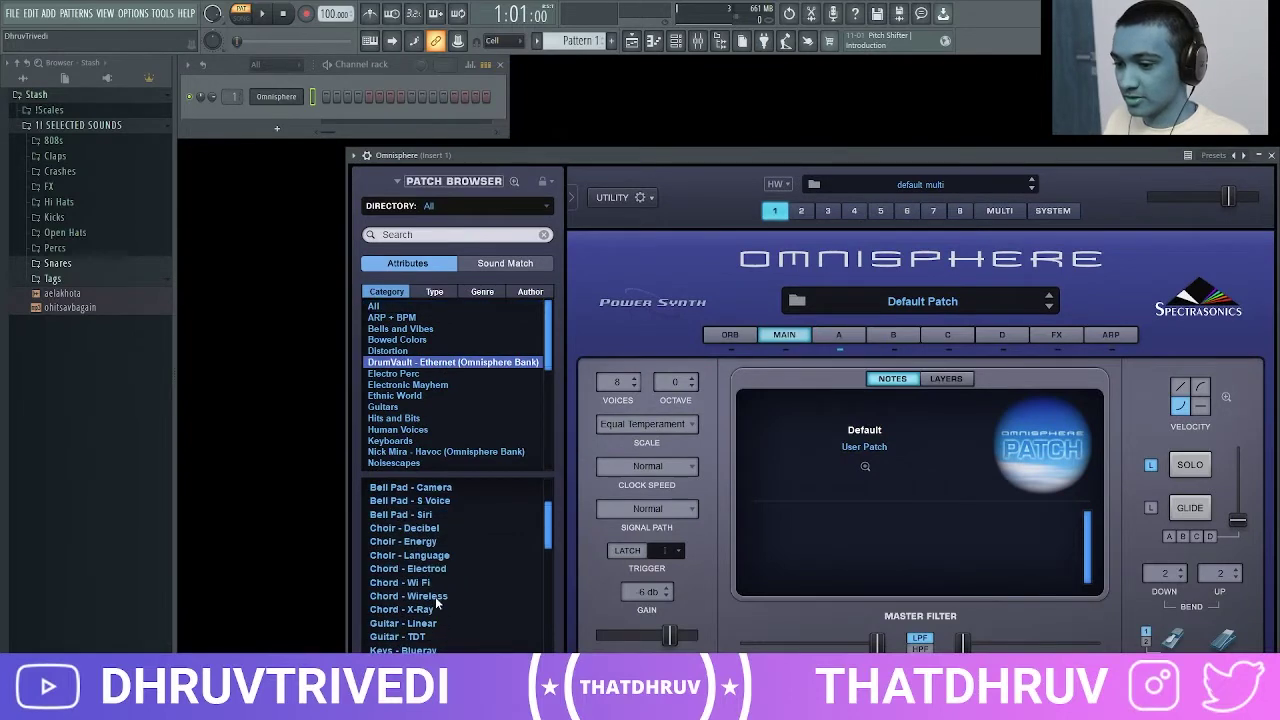
left_click(404, 650)
left_click(276, 96)
Open the Omnisphere channel's piano roll and start the melody with a C5 note at bar 1 followed directly by G5
right_click(300, 96)
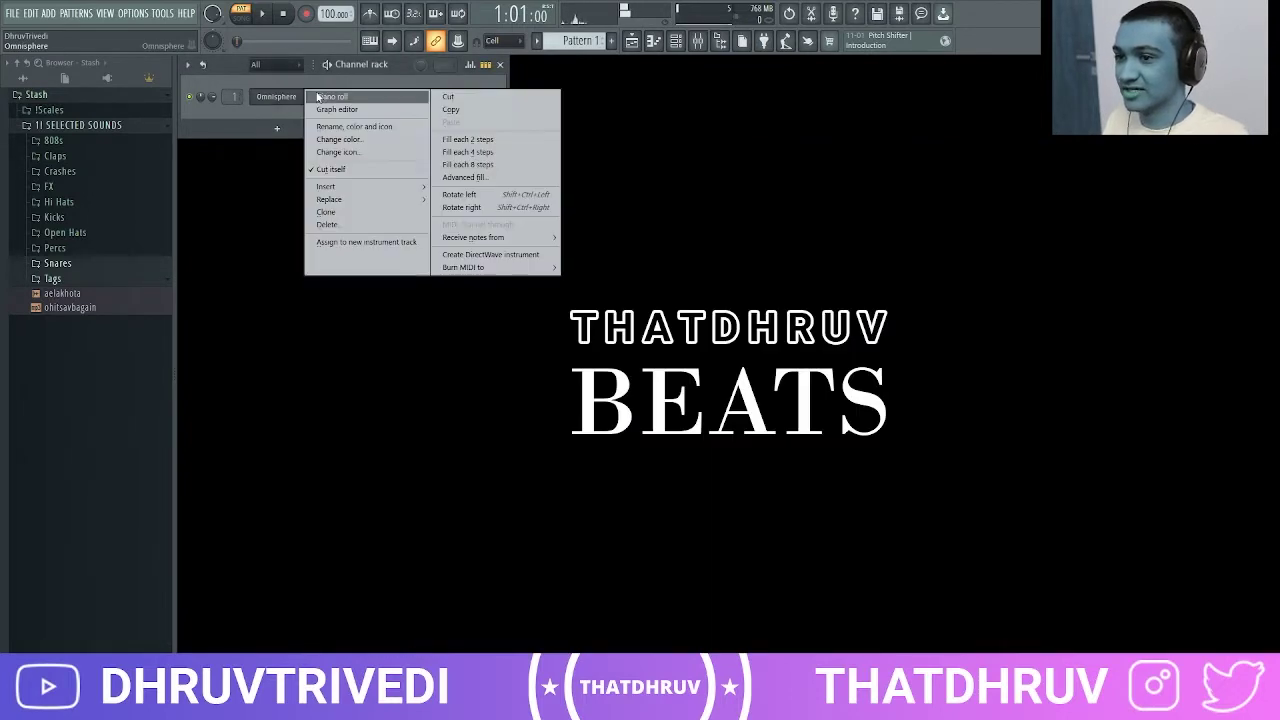
left_click(318, 96)
scroll(298, 290, "down", 1)
scroll(271, 343, "up", 2)
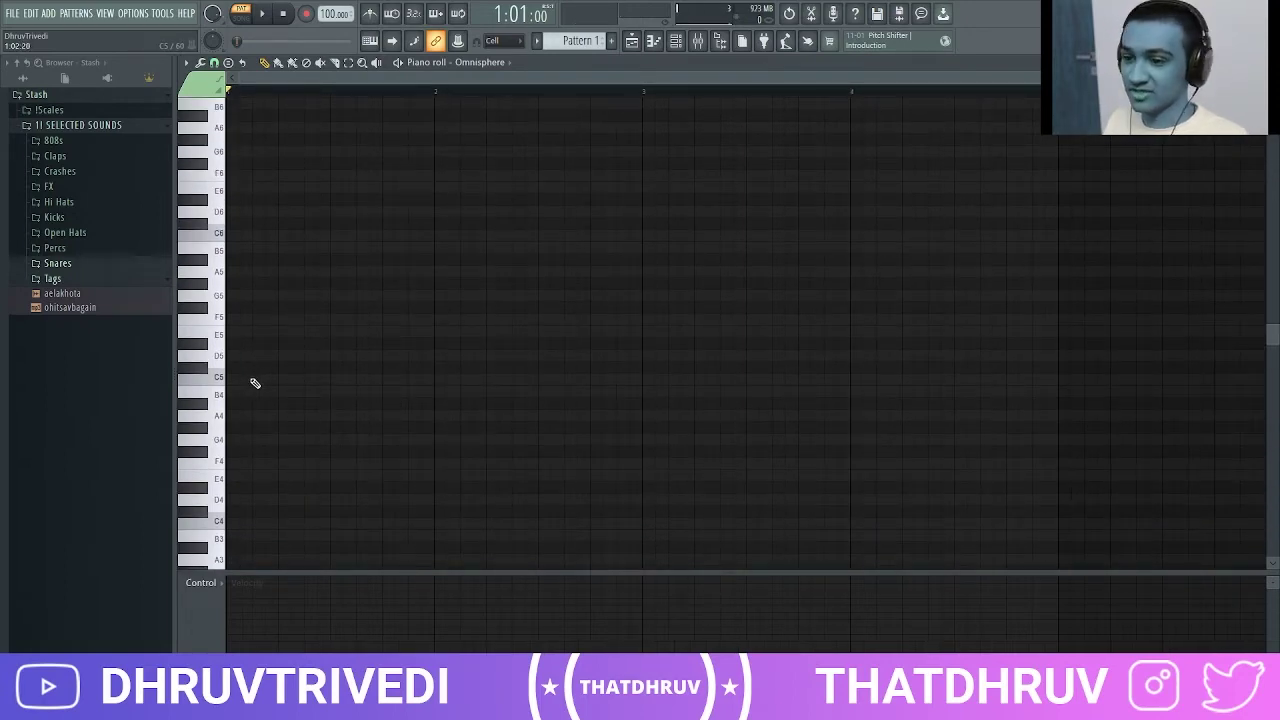
left_click(247, 380)
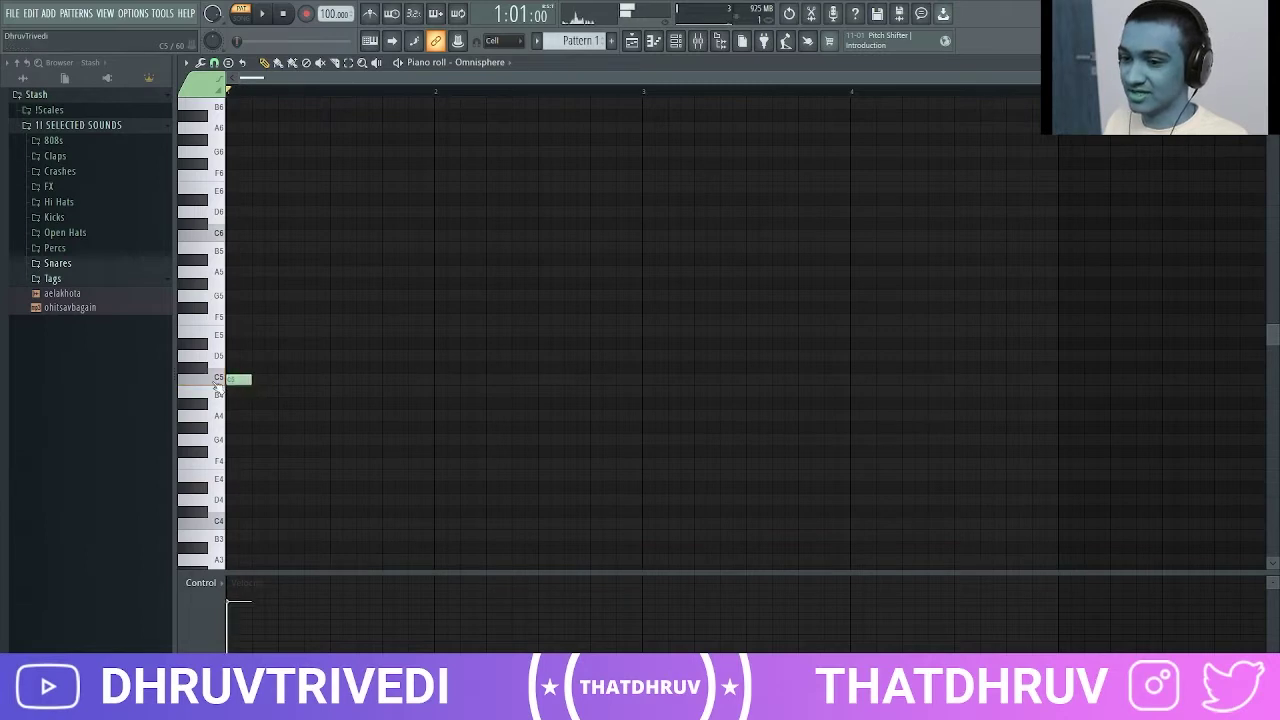
left_click(268, 295)
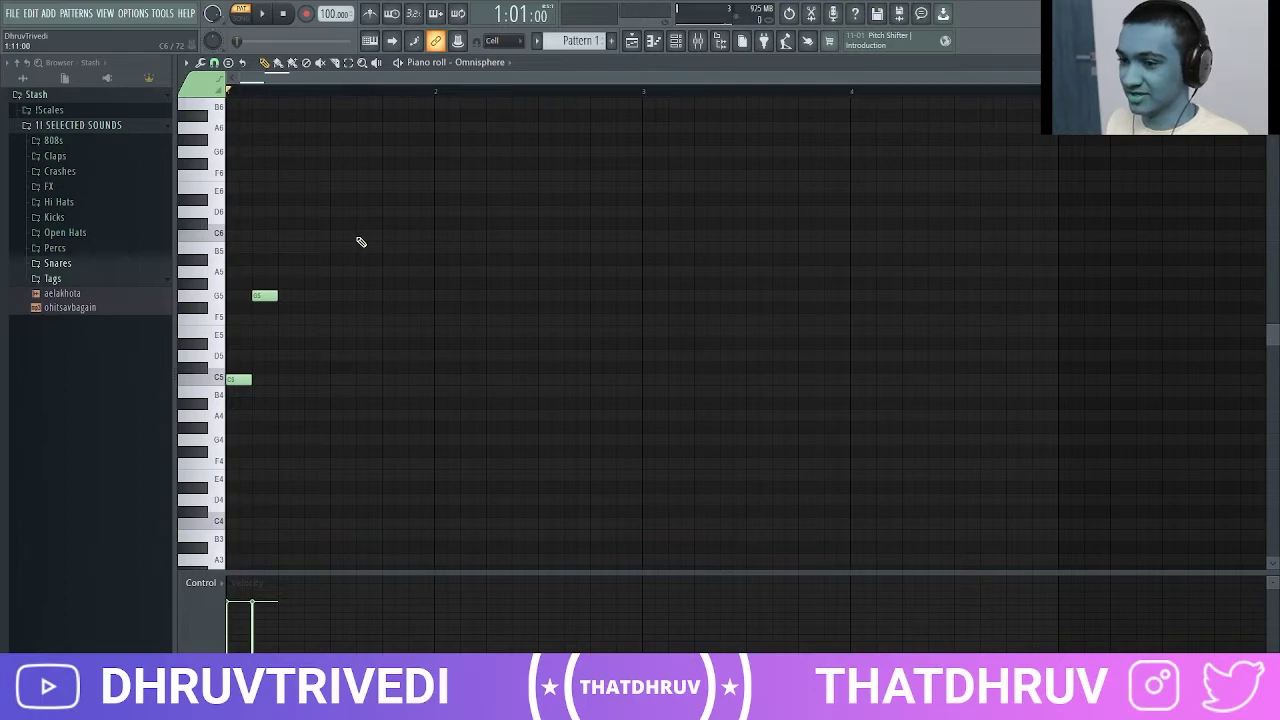
key("space")
key("space")
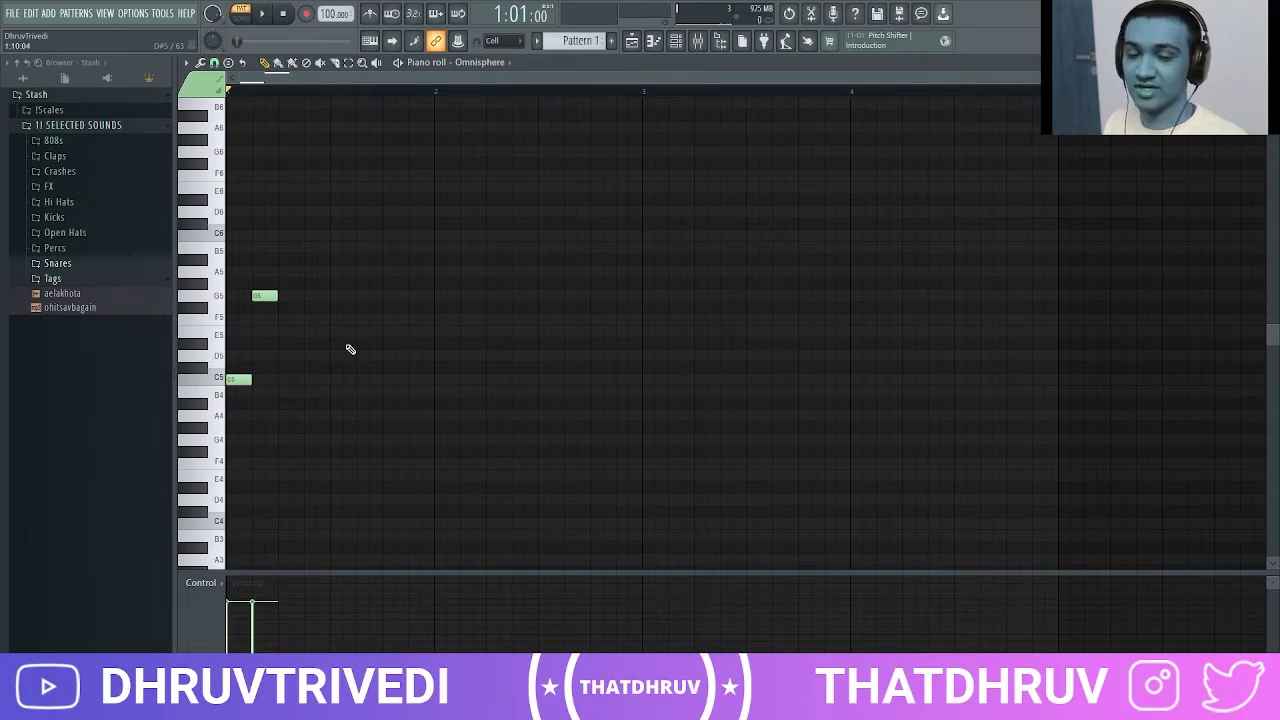
Continue the melody through the rest of bar 1 with spaced F5, D#5 and F5 notes
key("space")
left_click(310, 319)
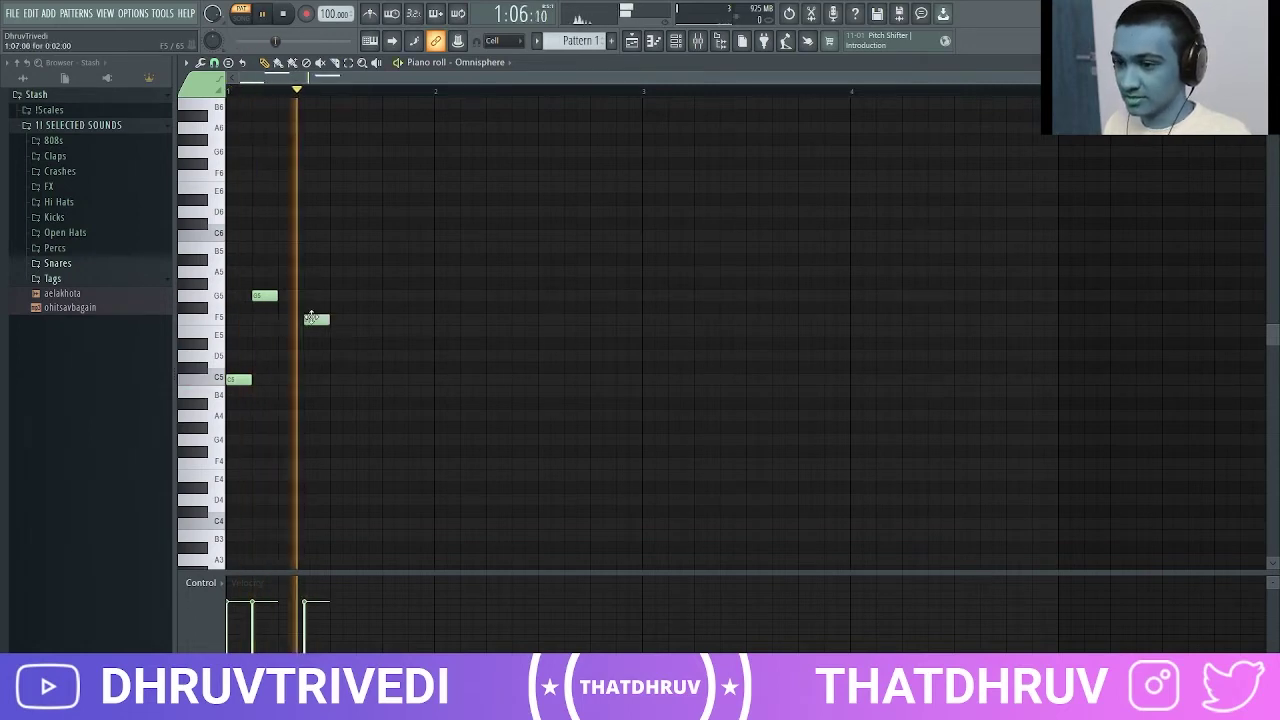
left_click(366, 332)
left_click_drag(366, 334, 367, 345)
left_click(403, 320)
key("space")
Double the opening C5 note an octave higher at C6 and play the bar back
key("ctrl+Up")
left_click(243, 380)
key("space")
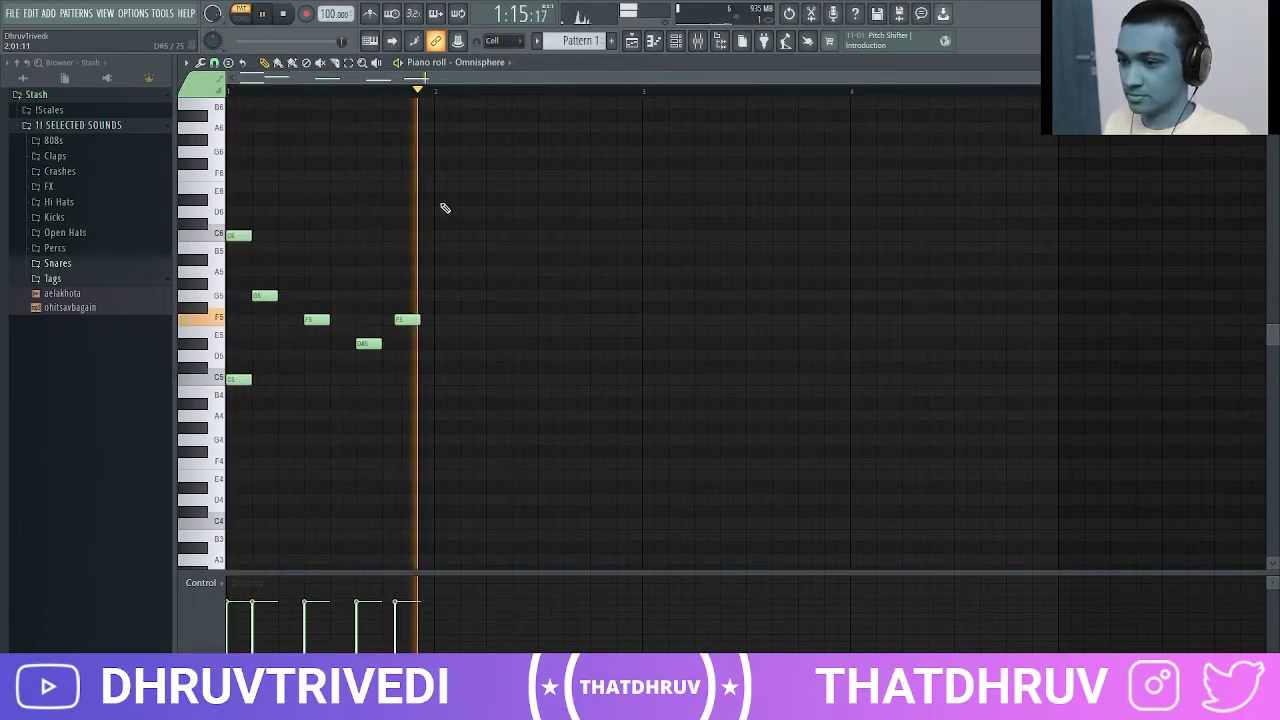
key("space")
Duplicate the bar 1 notes into bar 2 and lower the copied C5 note to G#4
left_click_drag(440, 91, 240, 118)
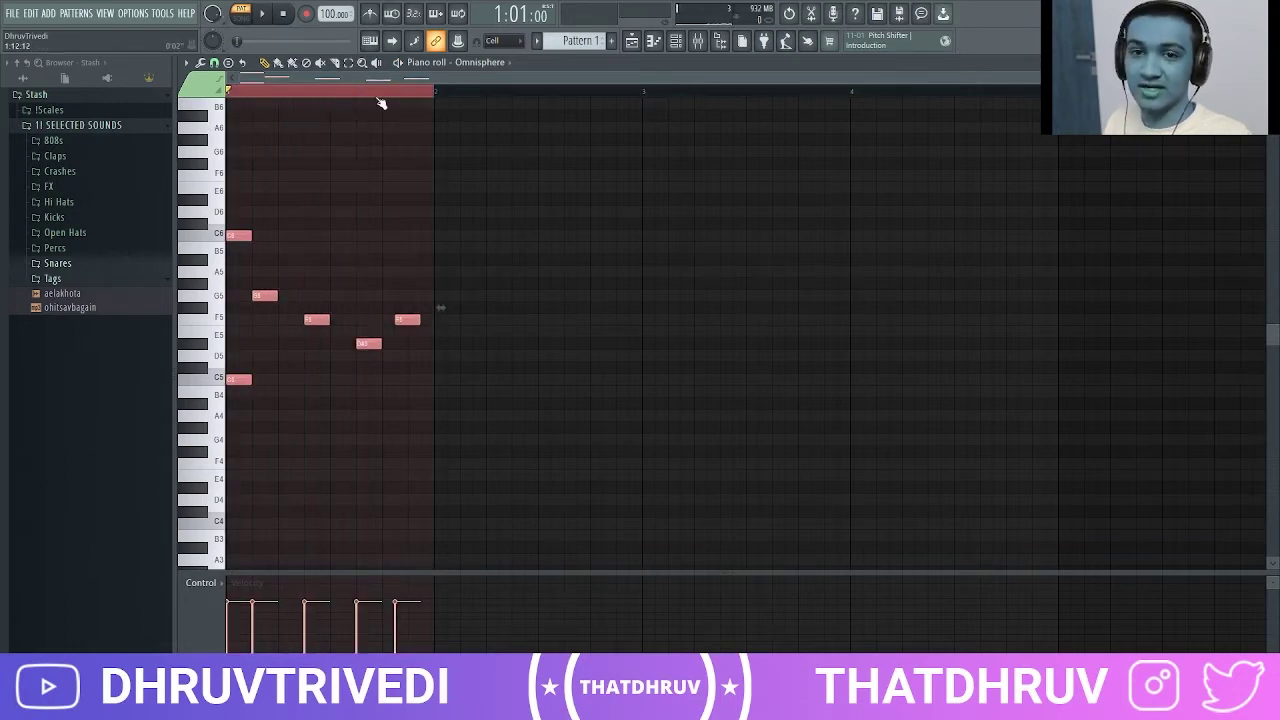
key("ctrl+b")
left_click_drag(446, 379, 437, 421)
key("space")
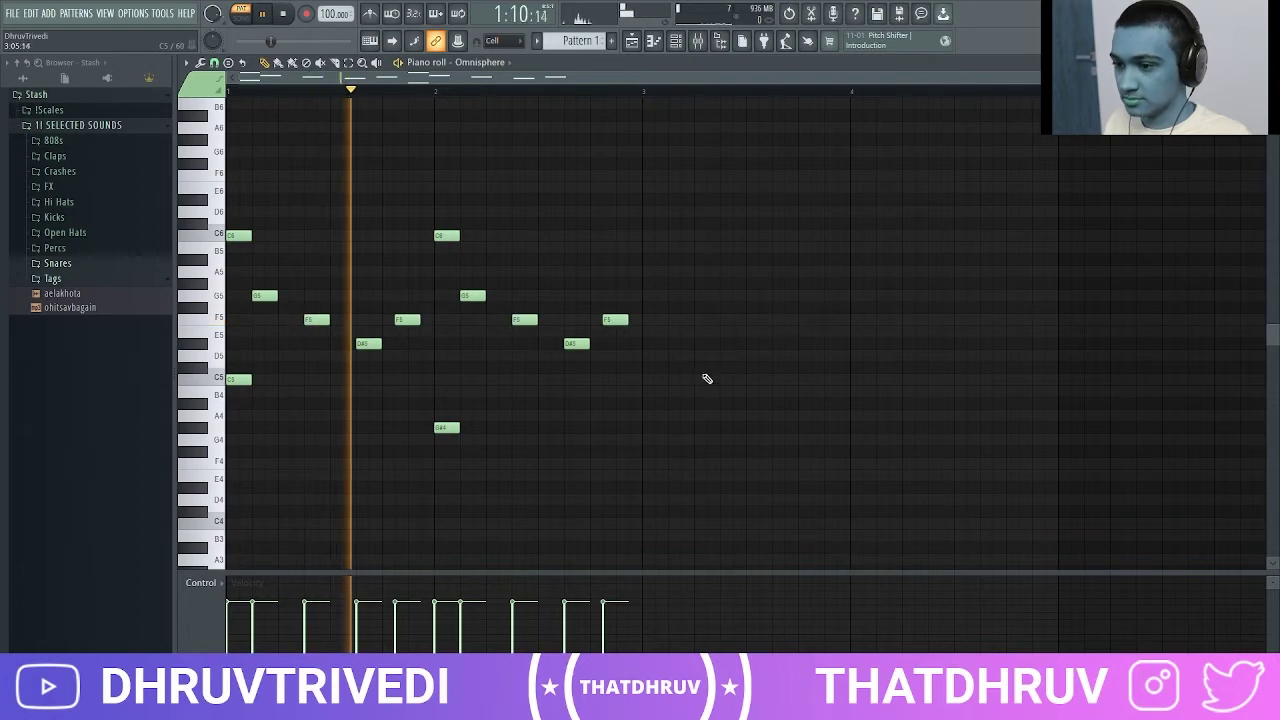
Lower the last note of bar 2 to D5 and add an A#4 note between G5 and F5
left_click_drag(615, 320, 618, 362)
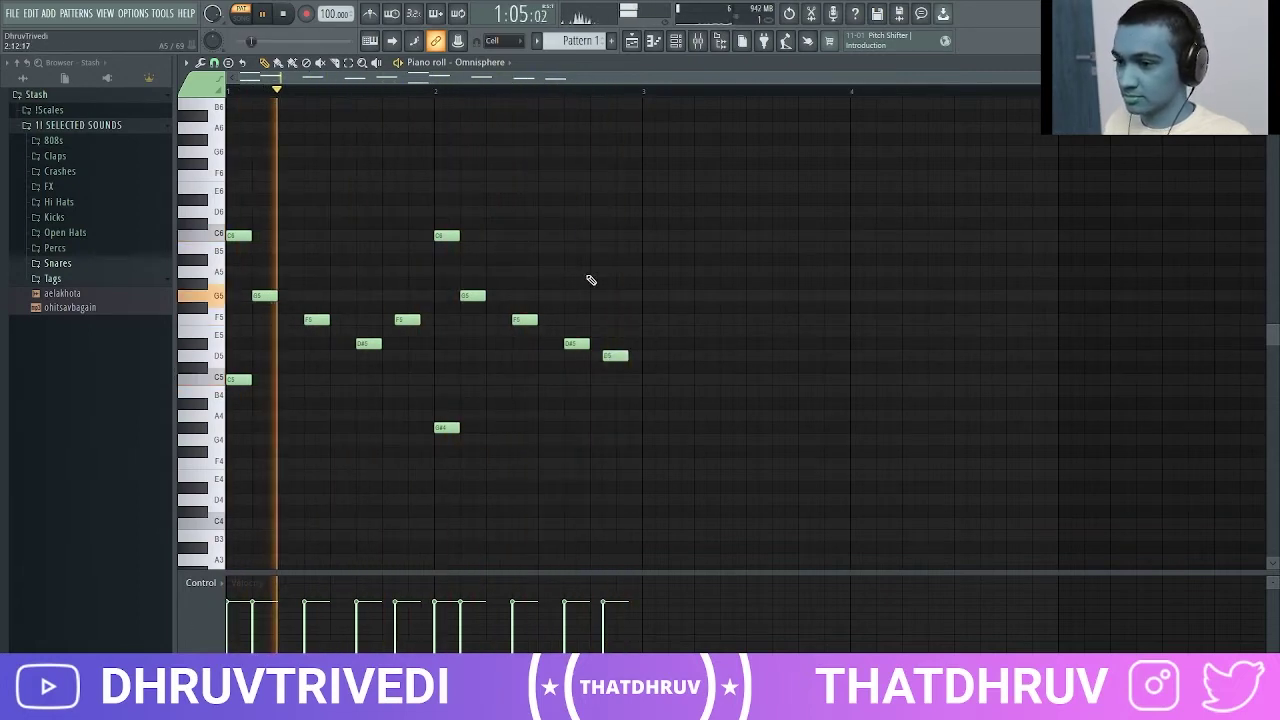
left_click(491, 404)
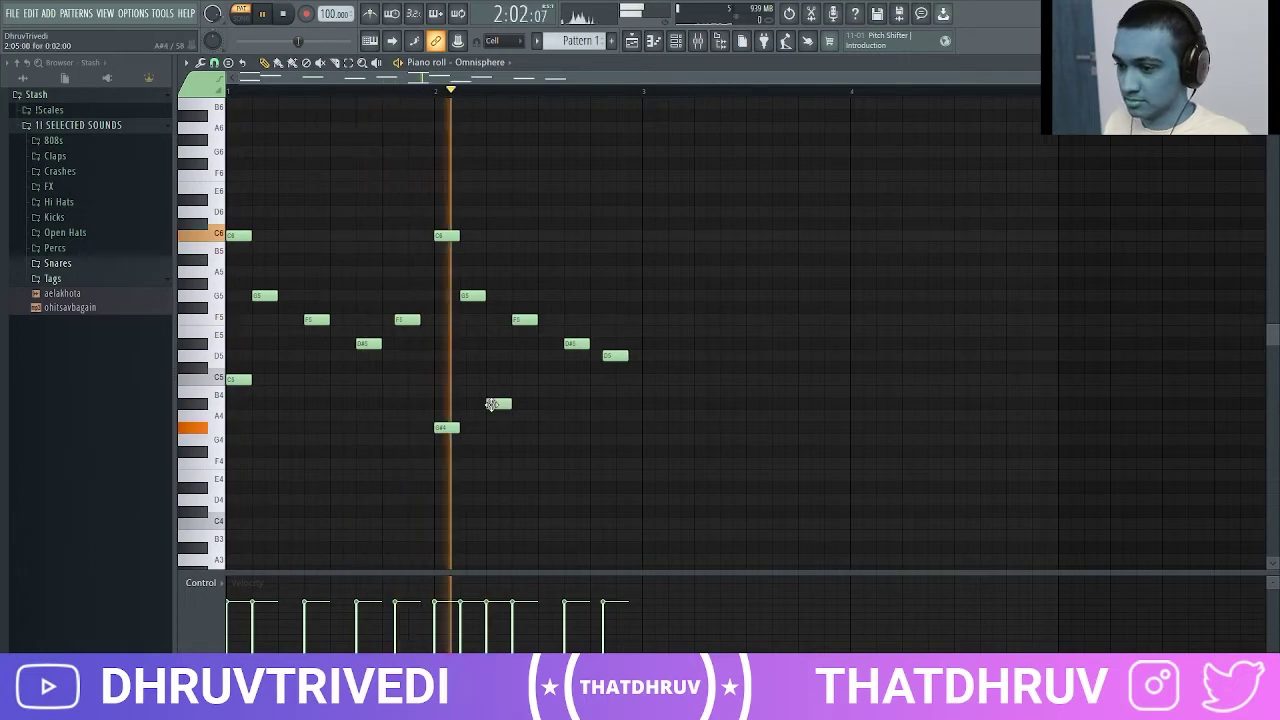
key("space")
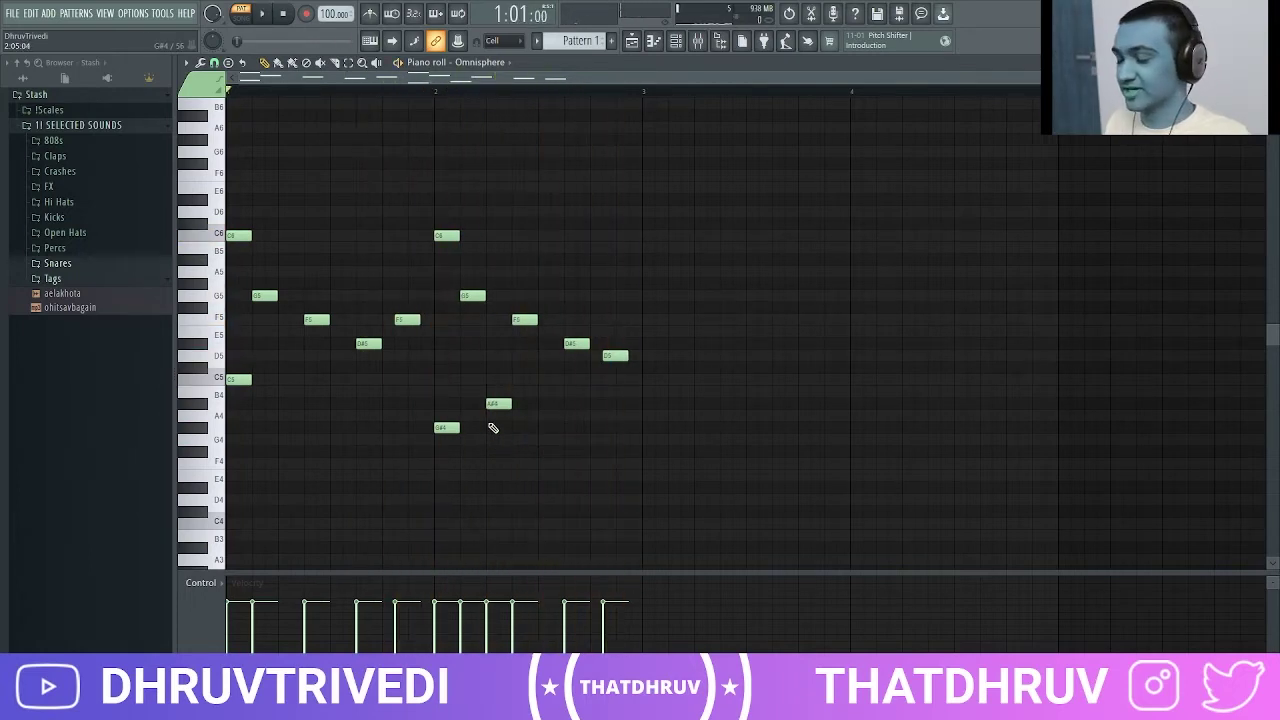
Add a descending upper line of F6, D#6 and D6 over the last three notes of bar 1
scroll(493, 428, "up", 3)
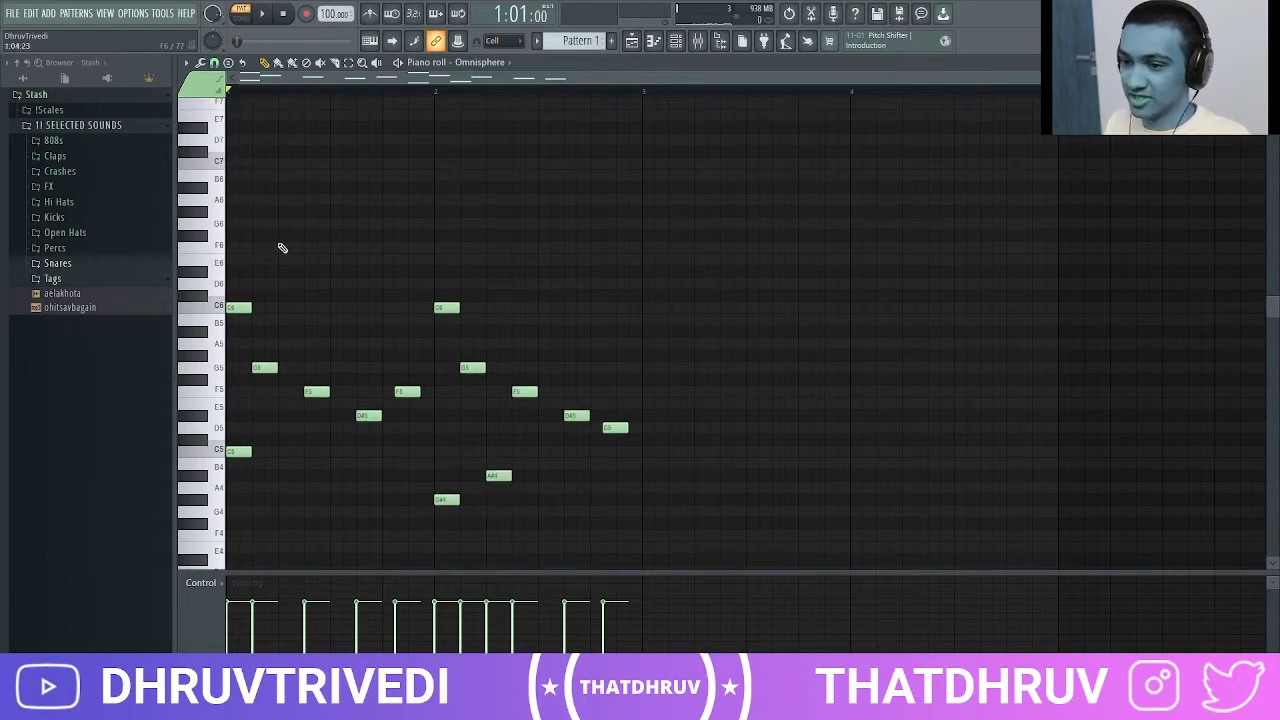
left_click(318, 247)
key("space")
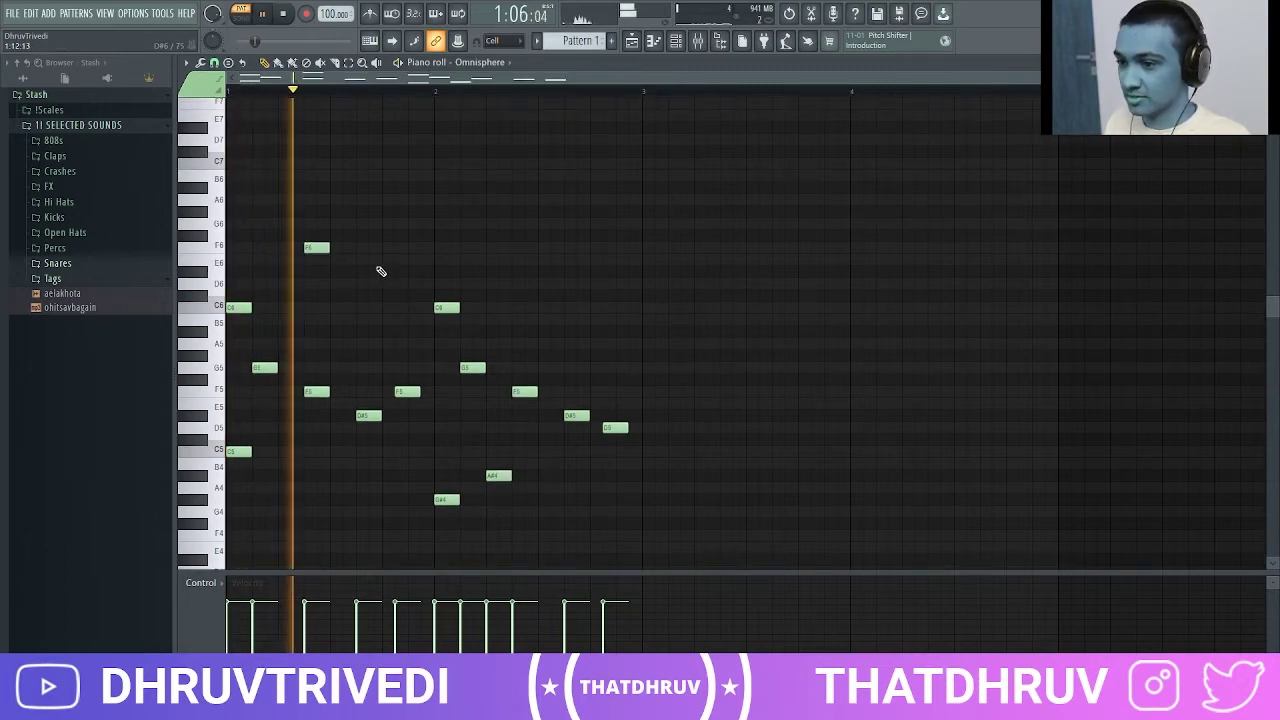
left_click(367, 272)
left_click(407, 283)
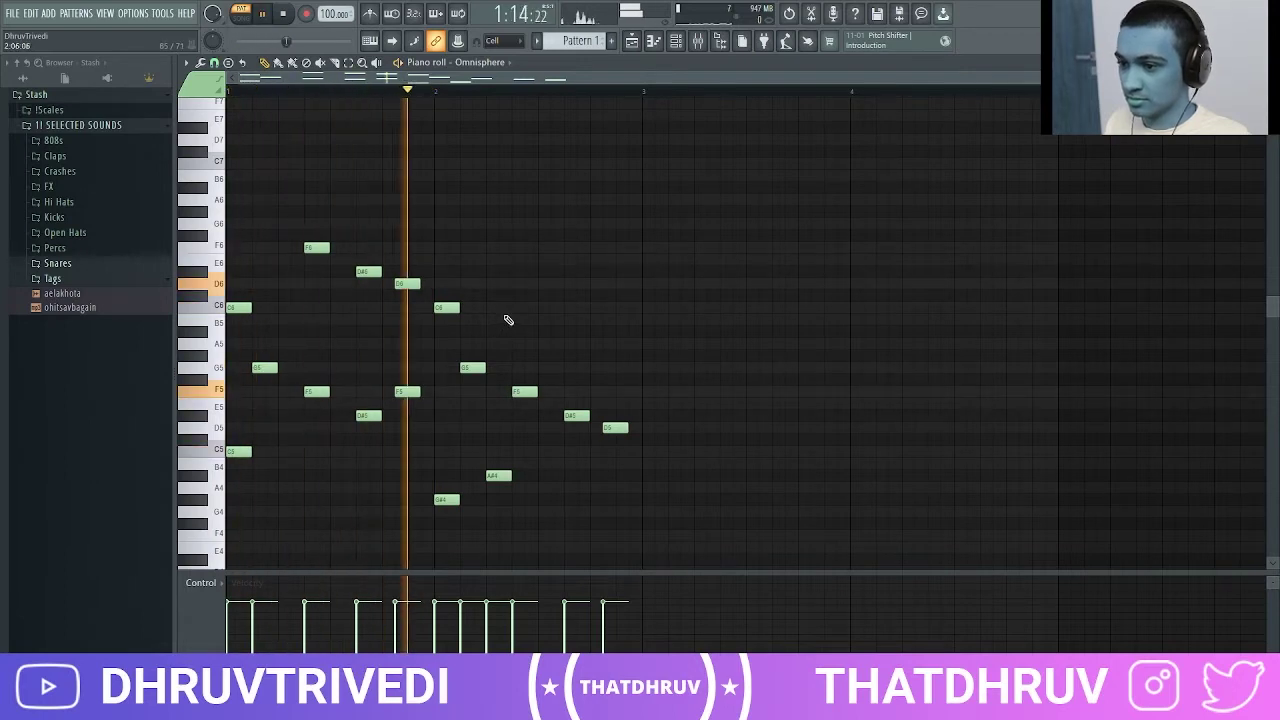
Add upper notes in bar 2: F6 above the existing F5 and G6 just before the final D5
left_click(524, 271)
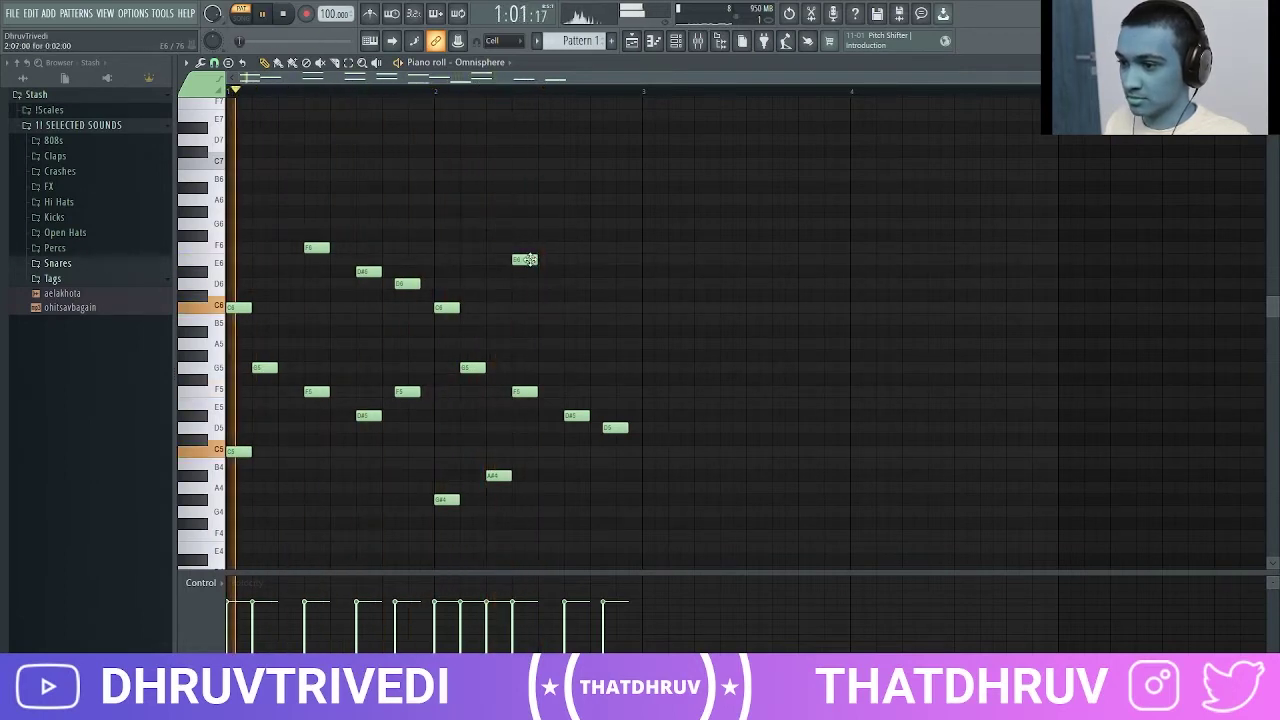
left_click_drag(529, 273, 529, 249)
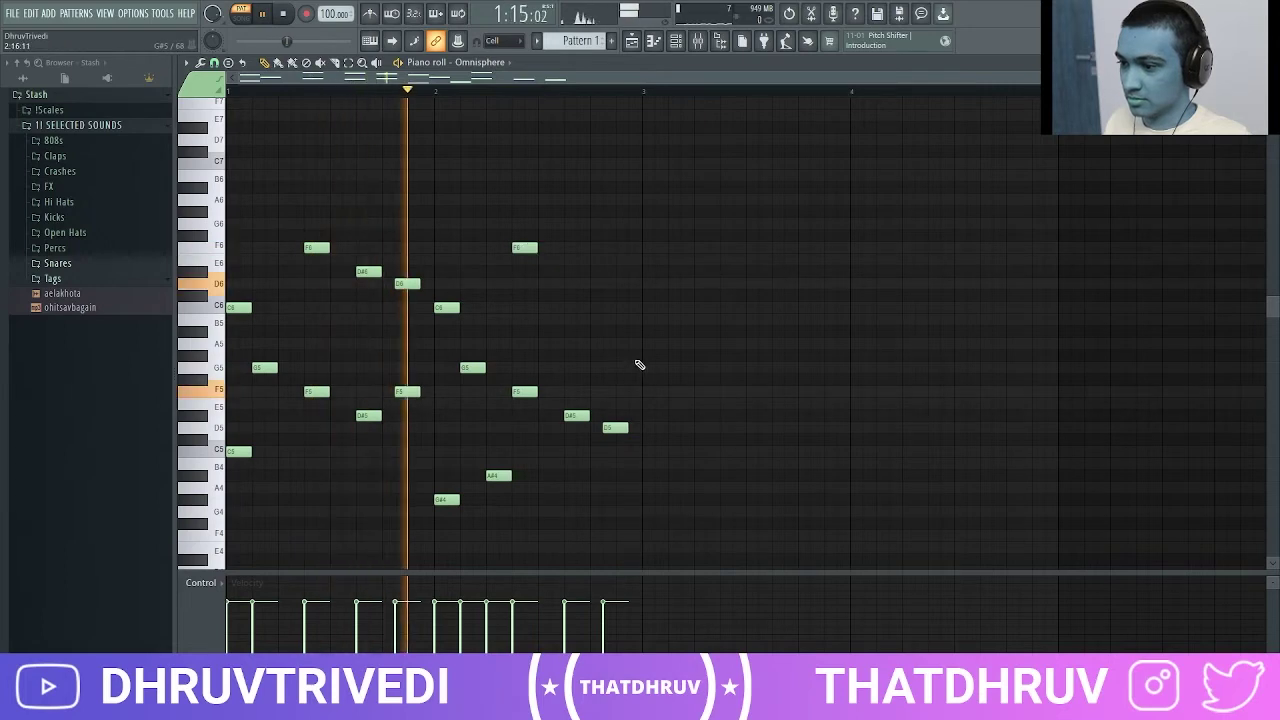
left_click(598, 224)
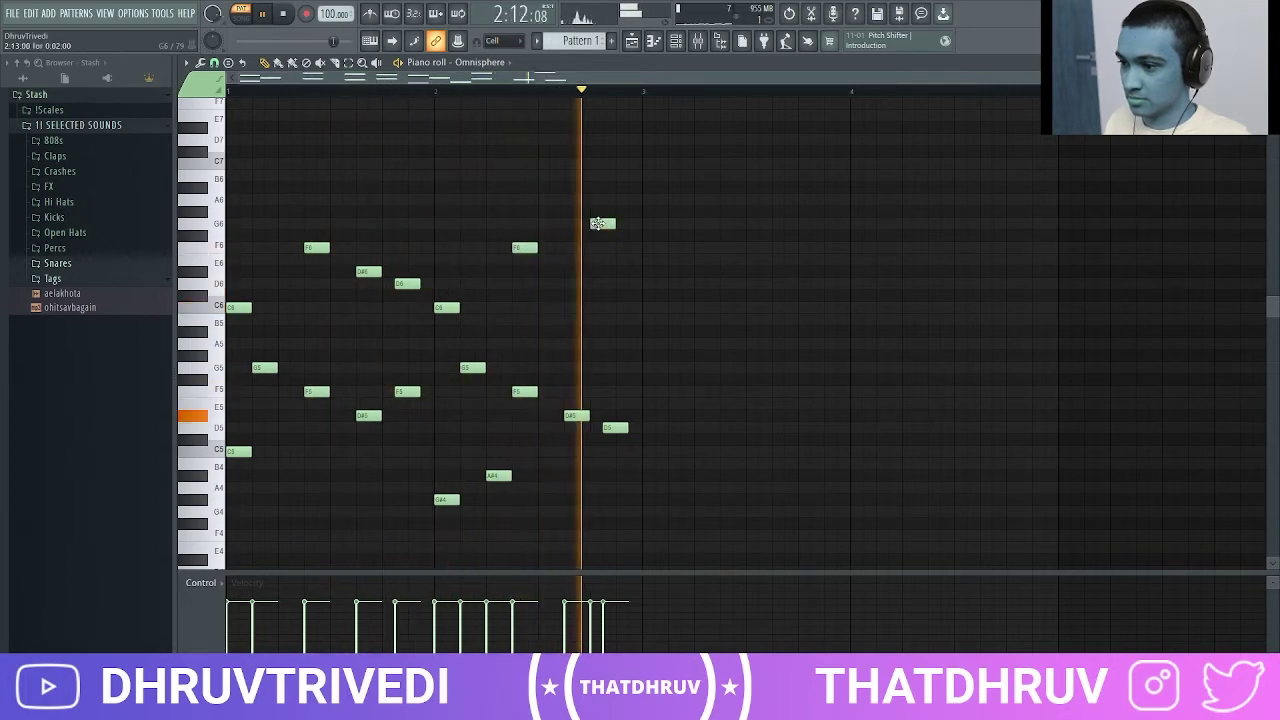
key("space")
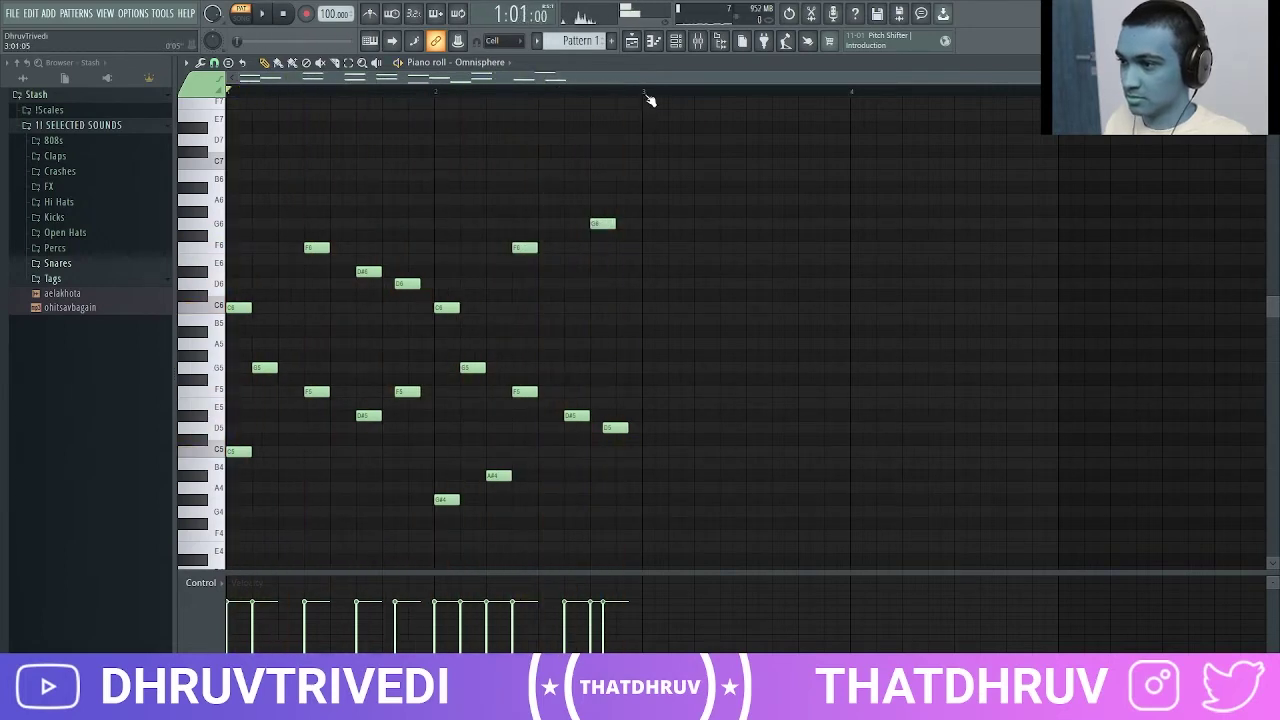
Duplicate the whole two-bar melody into bars 3 and 4 and play it back
key("ctrl+a")
key("ctrl+b")
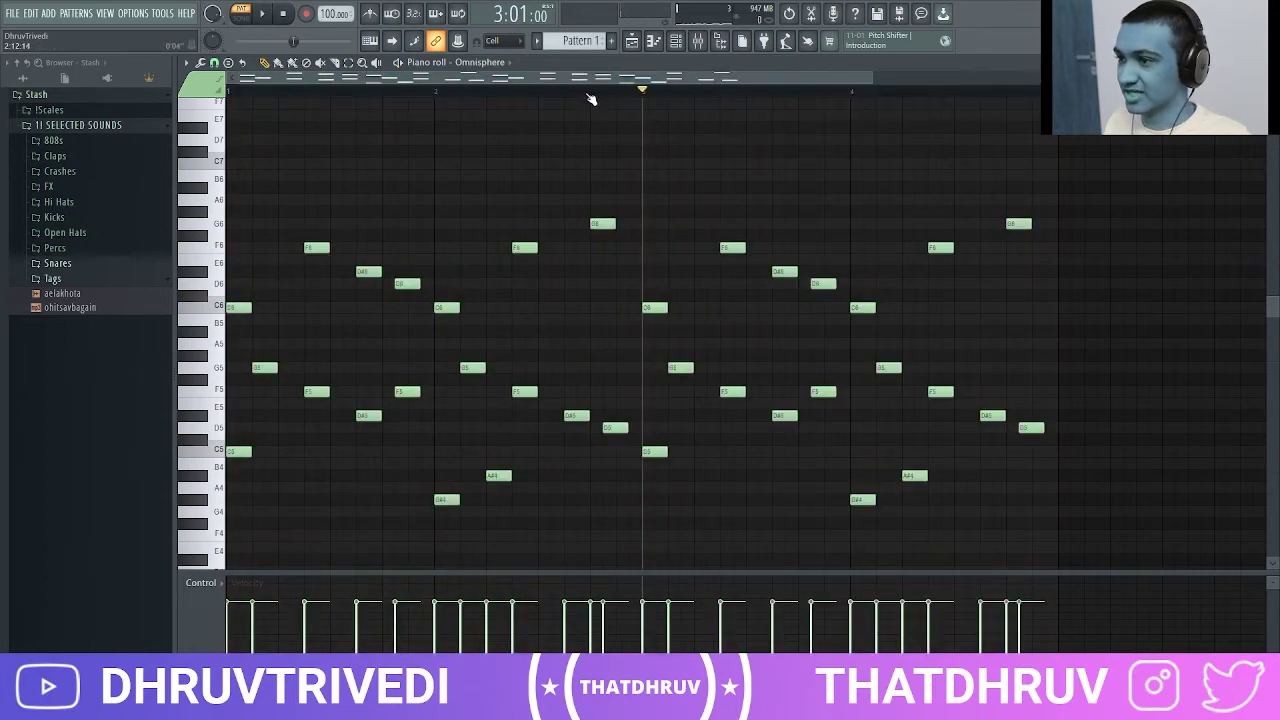
scroll(590, 100, "down", 2)
key("space")
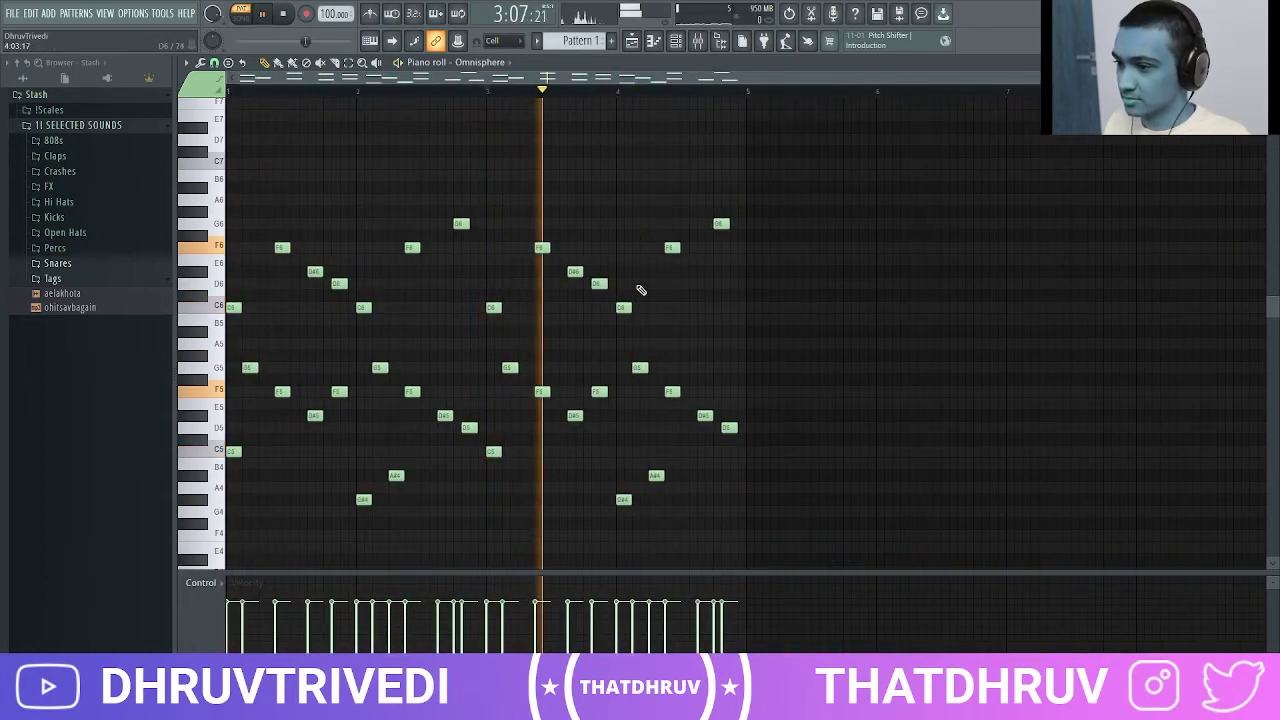
Vary bar 4's upper notes by raising C6 to G#6 and F6 to A#6, and replacing G6 with C7
key("space")
left_click_drag(622, 305, 622, 222)
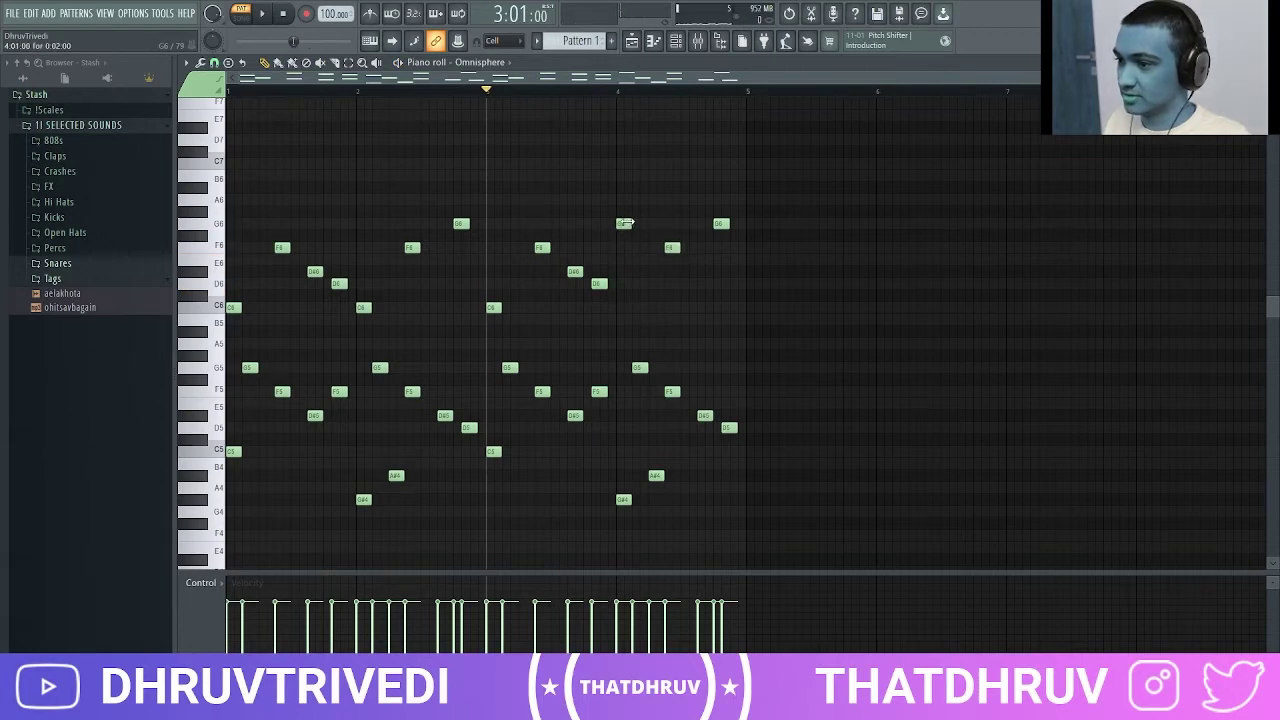
left_click_drag(622, 223, 670, 190)
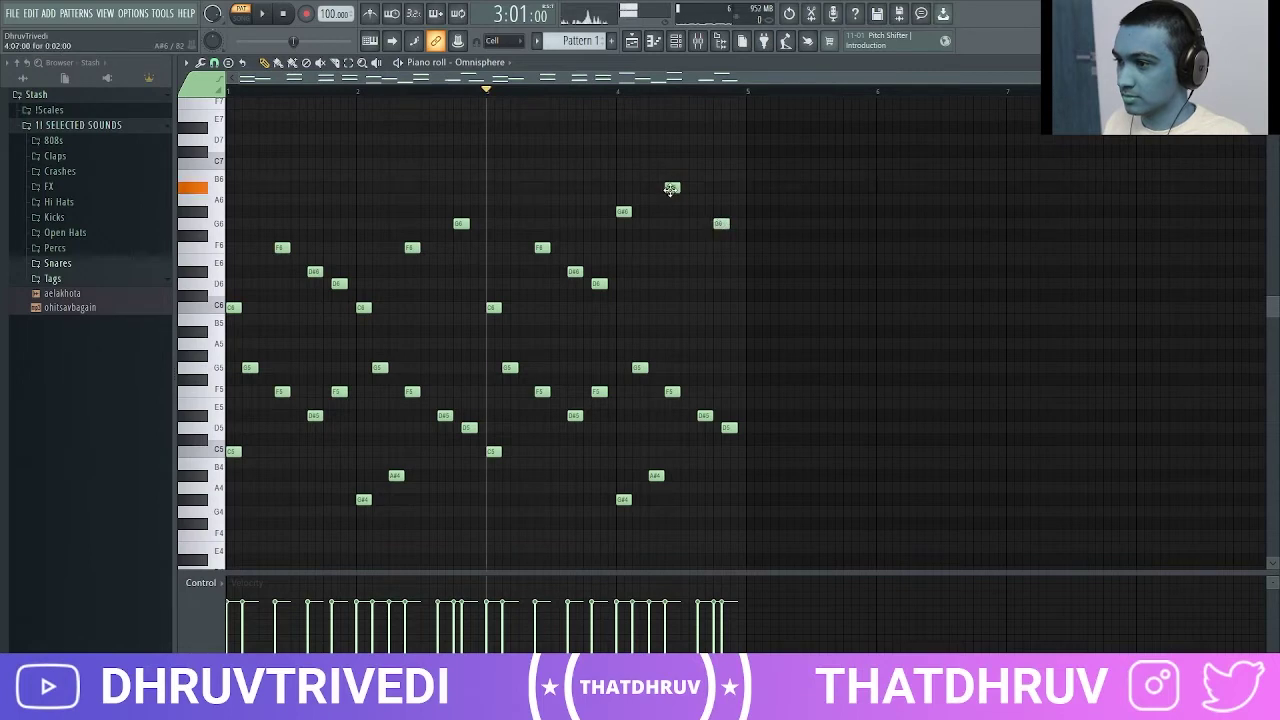
left_click(720, 163)
right_click(721, 223)
key("space")
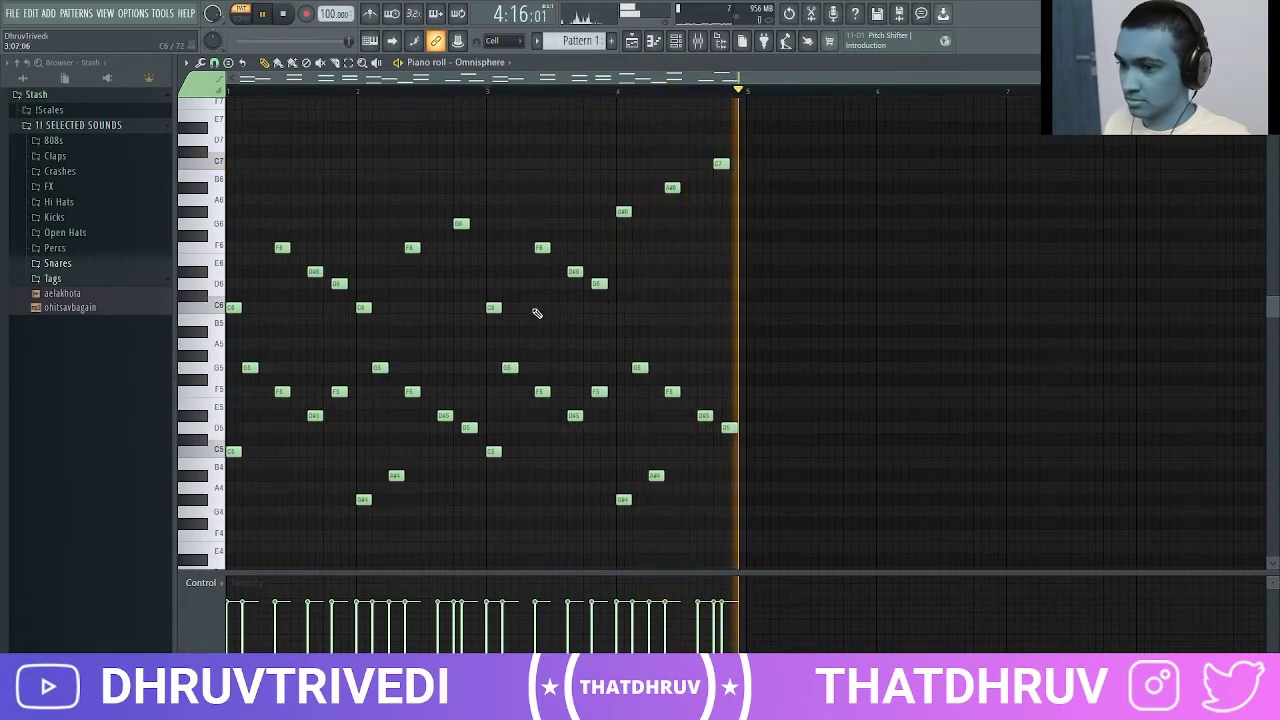
Copy the C5 and G#4 notes that open each bar one octave down and stretch the copies to full-bar bass notes
scroll(313, 358, "down", 4)
scroll(313, 358, "down", 1)
left_click_drag(232, 256, 377, 344)
left_click_drag(491, 257, 626, 344)
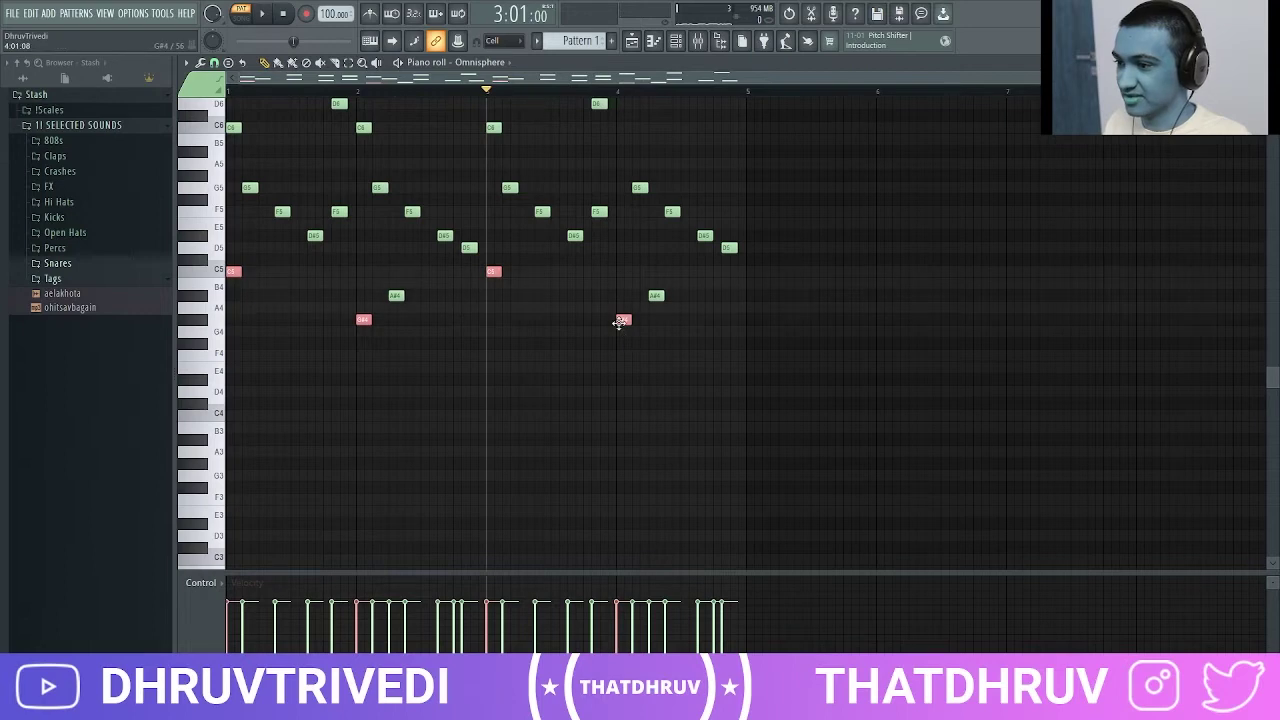
key("ctrl+c")
key("ctrl+v")
key("ctrl+Down")
key("ctrl+l")
key("ctrl+d")
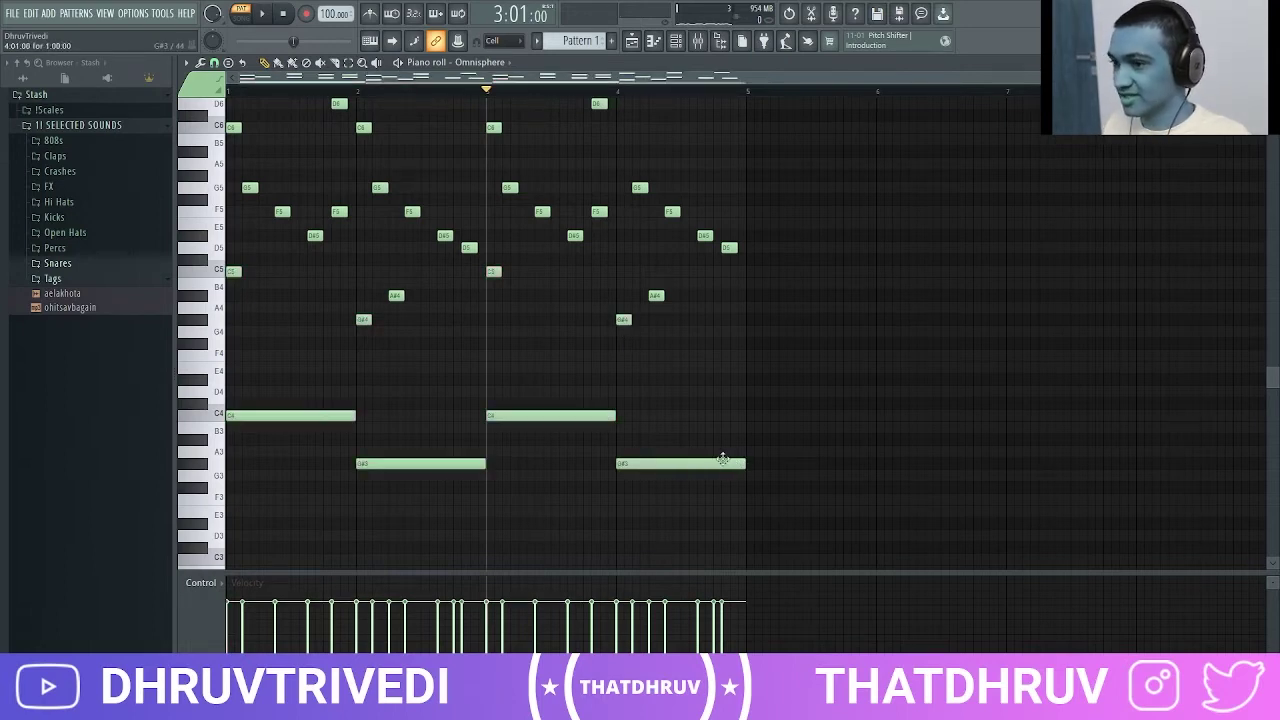
scroll(278, 280, "up", 3)
key("space")
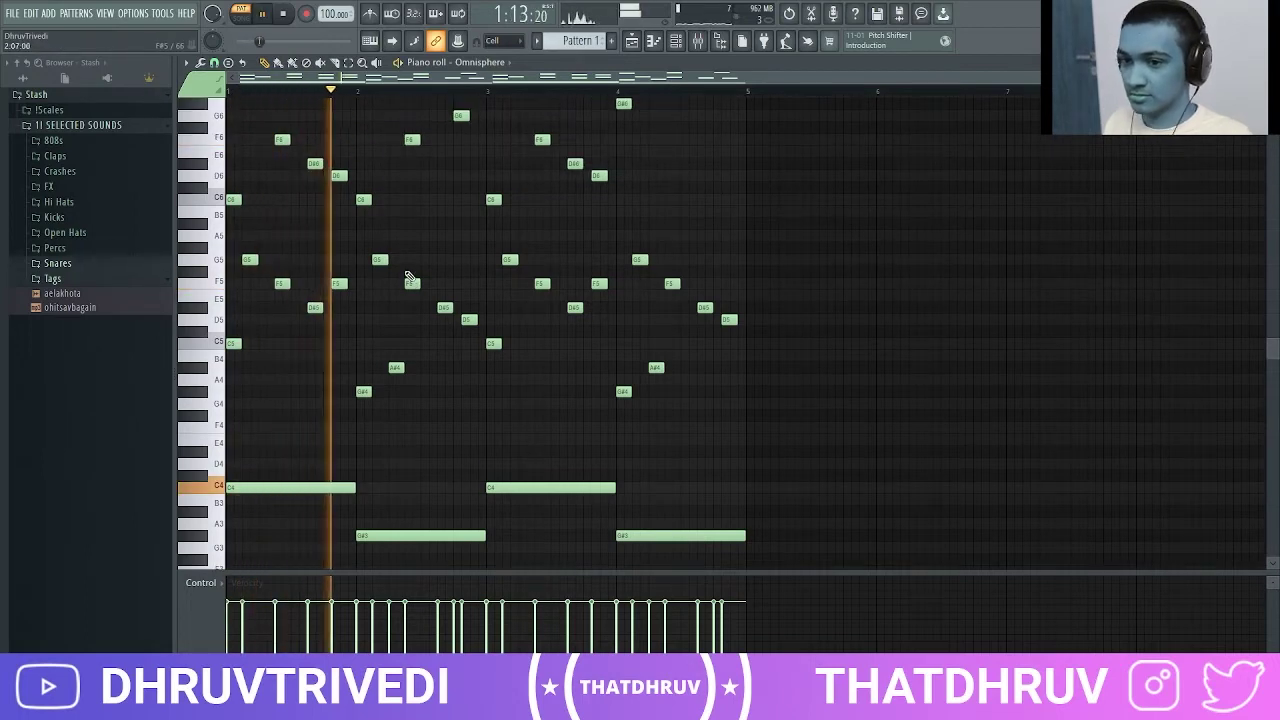
Return to the channel rack and insert an ElectraX channel above Omnisphere
key("F7")
right_click(295, 96)
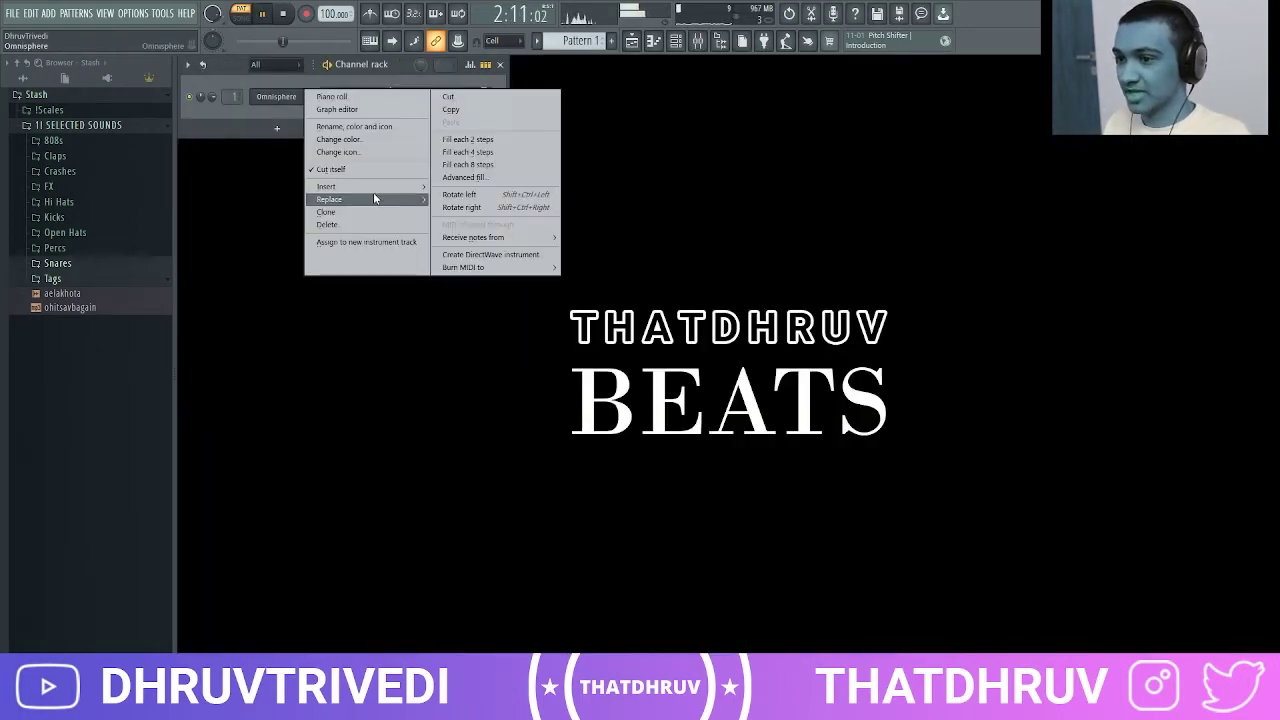
mouse_move(380, 190)
left_click(567, 216)
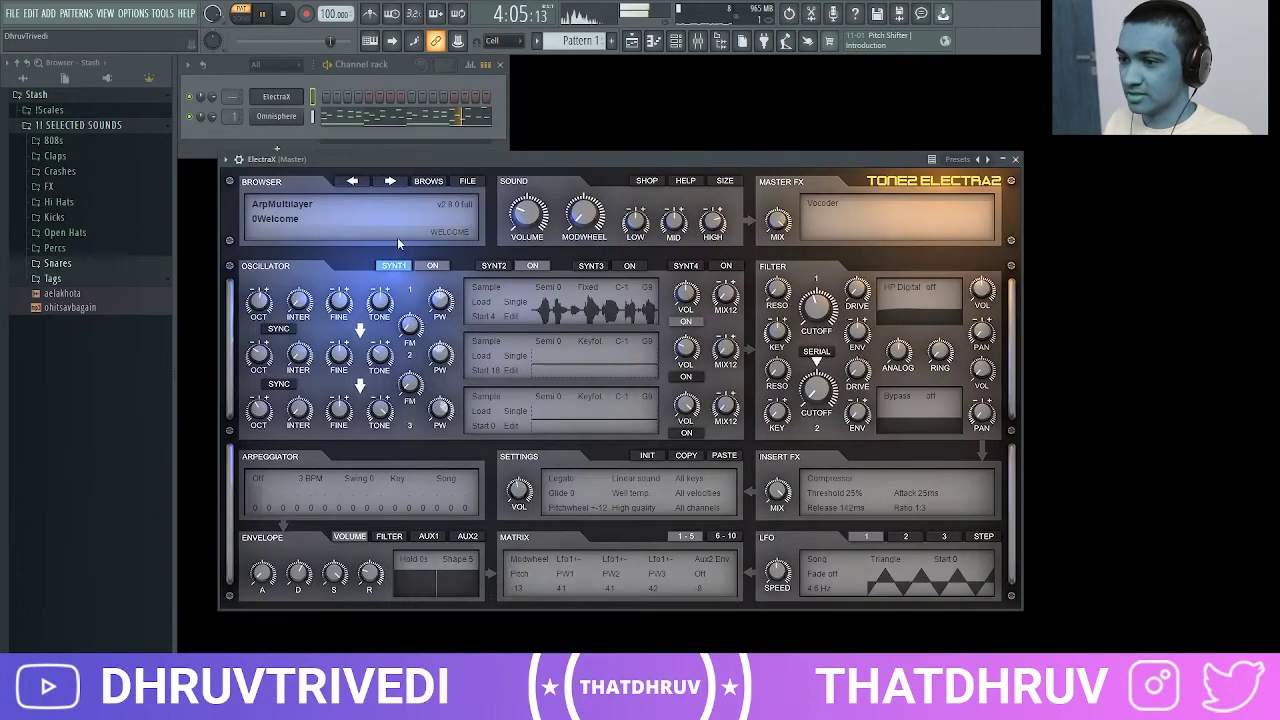
Load the WavSupply Roy Major Leviathan bank in ElectraX and pick one of its presets
left_click(397, 230)
mouse_move(450, 232)
left_click(533, 236)
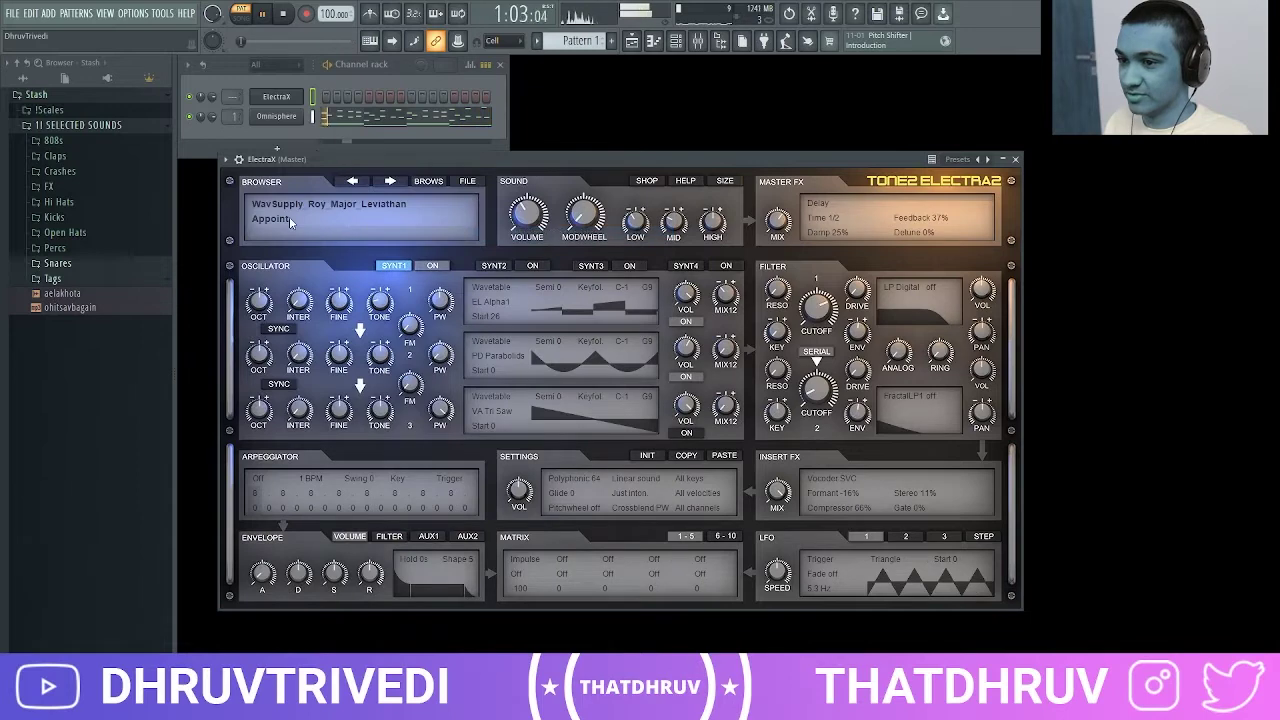
left_click(289, 216)
left_click(287, 297)
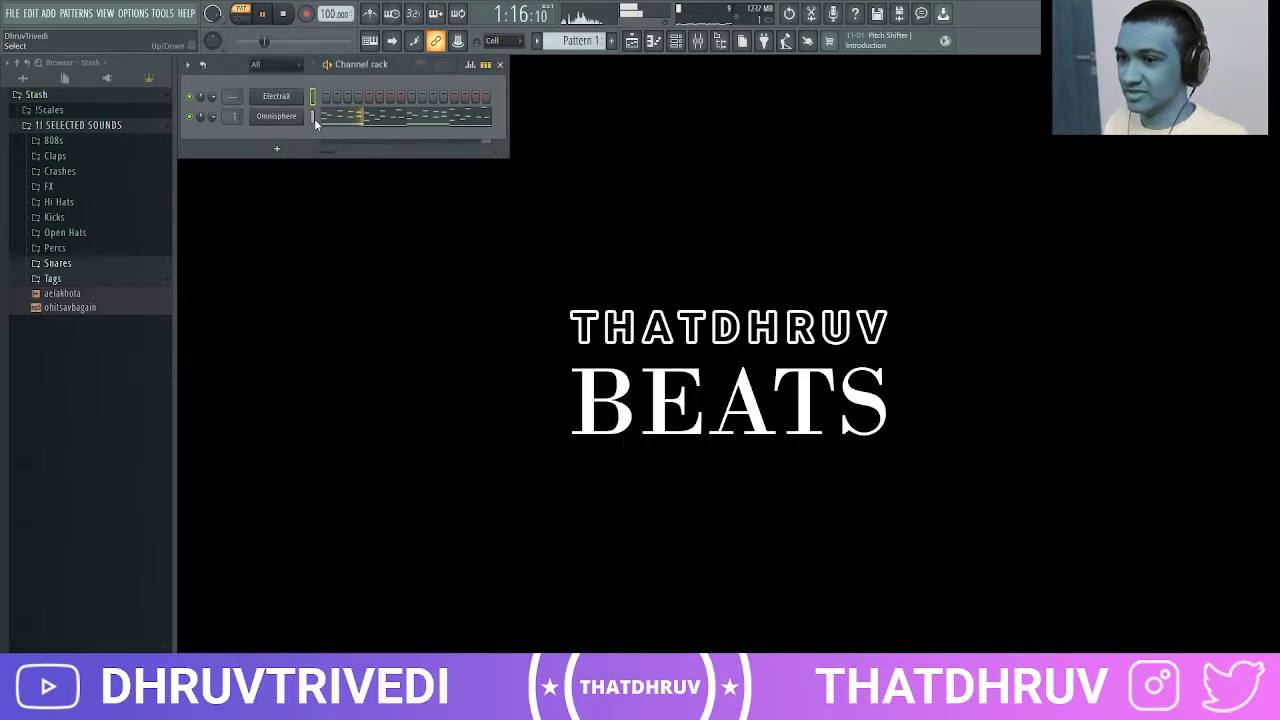
Paste the four-bar Omnisphere melody with its bass notes into ElectraX's piano roll and return to the channel rack
right_click(311, 93)
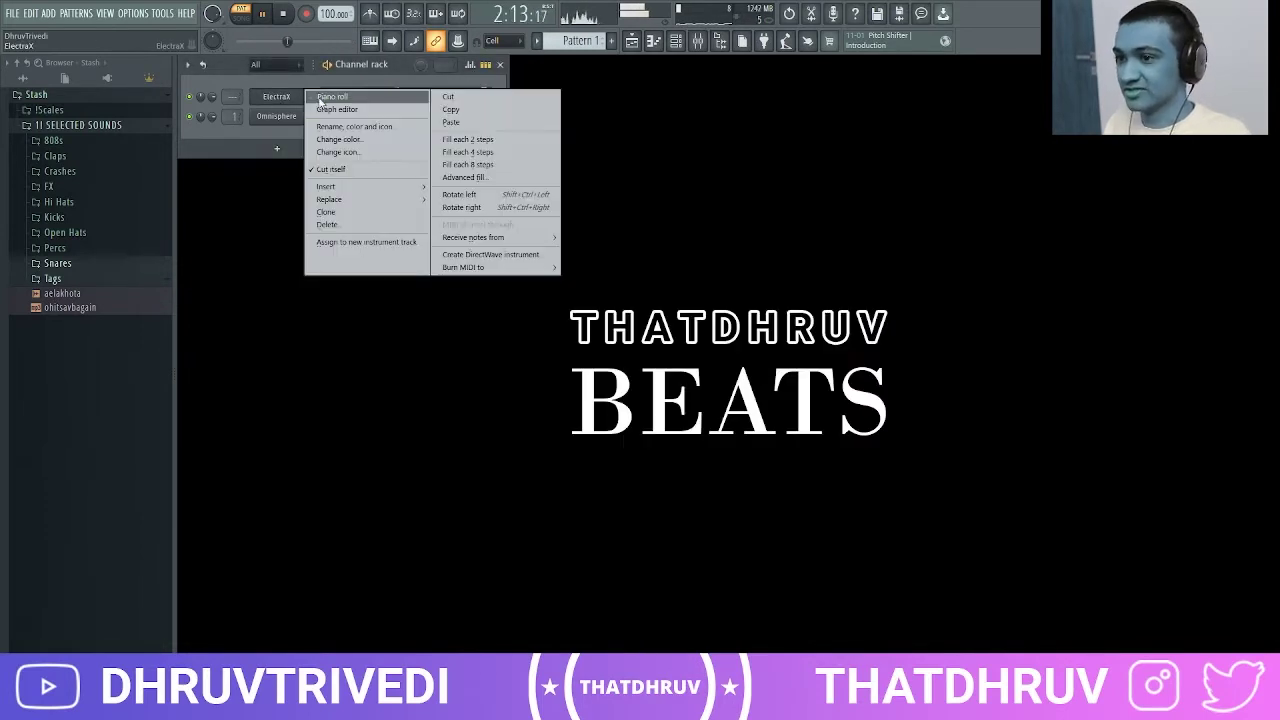
left_click(335, 99)
scroll(389, 225, "up", 1)
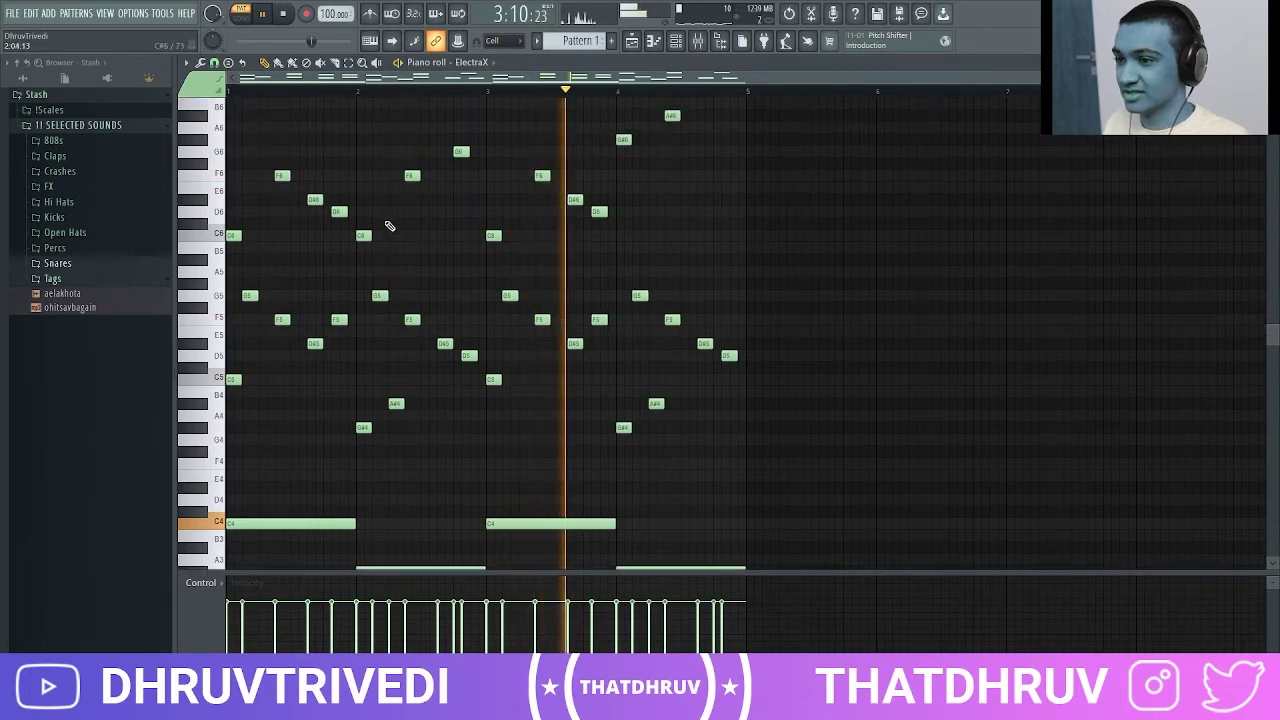
key("Escape")
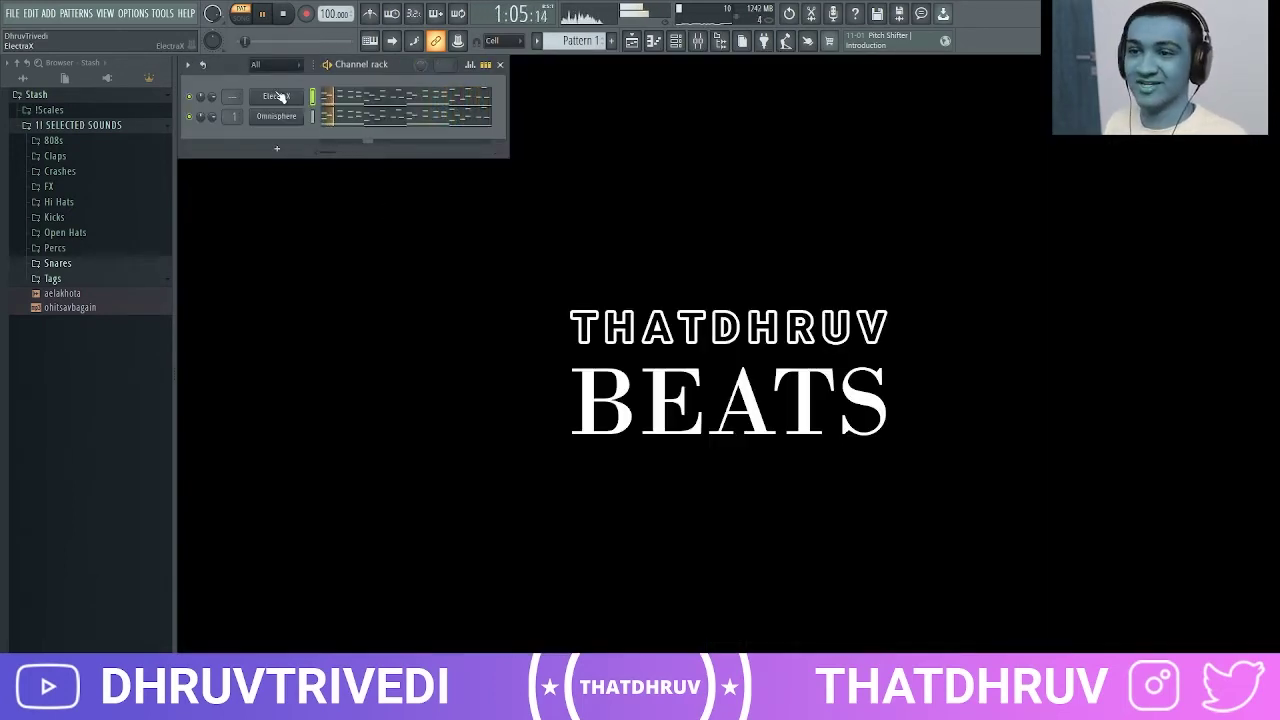
Insert a second ElectraX channel above the first and load a preset from the WavSupply Roy Major Neptune bank
right_click(281, 96)
mouse_move(360, 188)
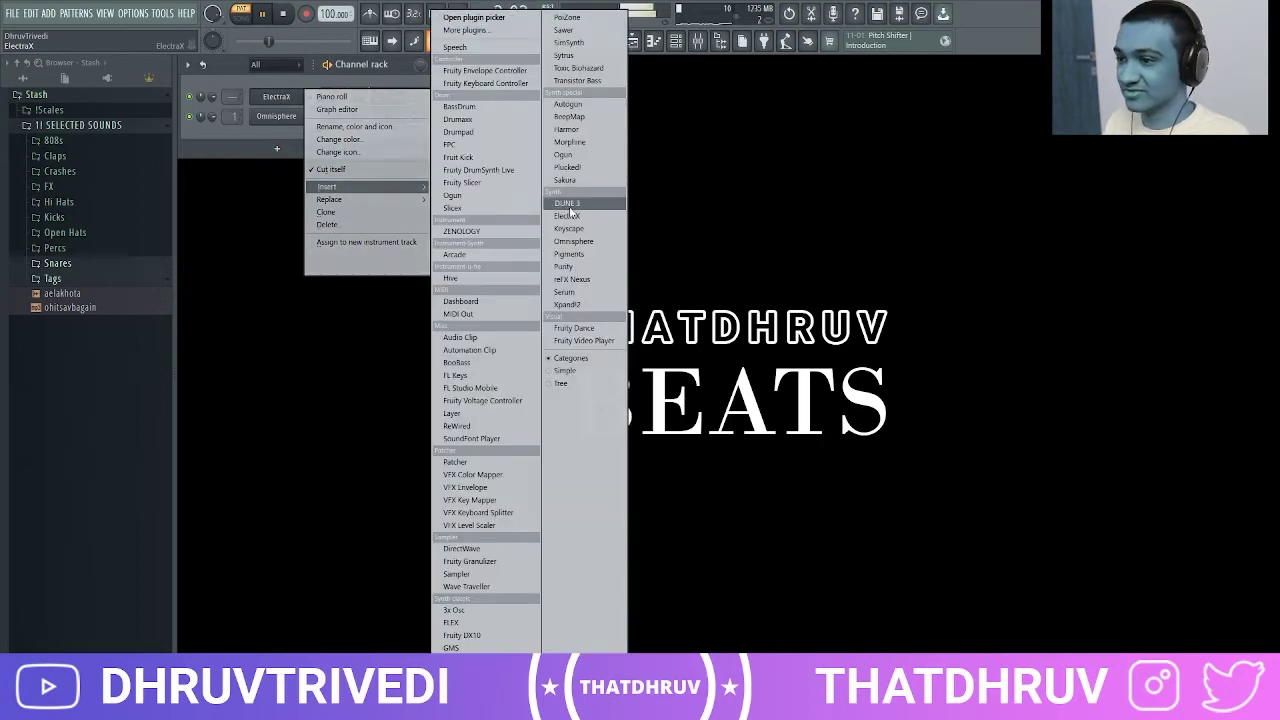
left_click(567, 216)
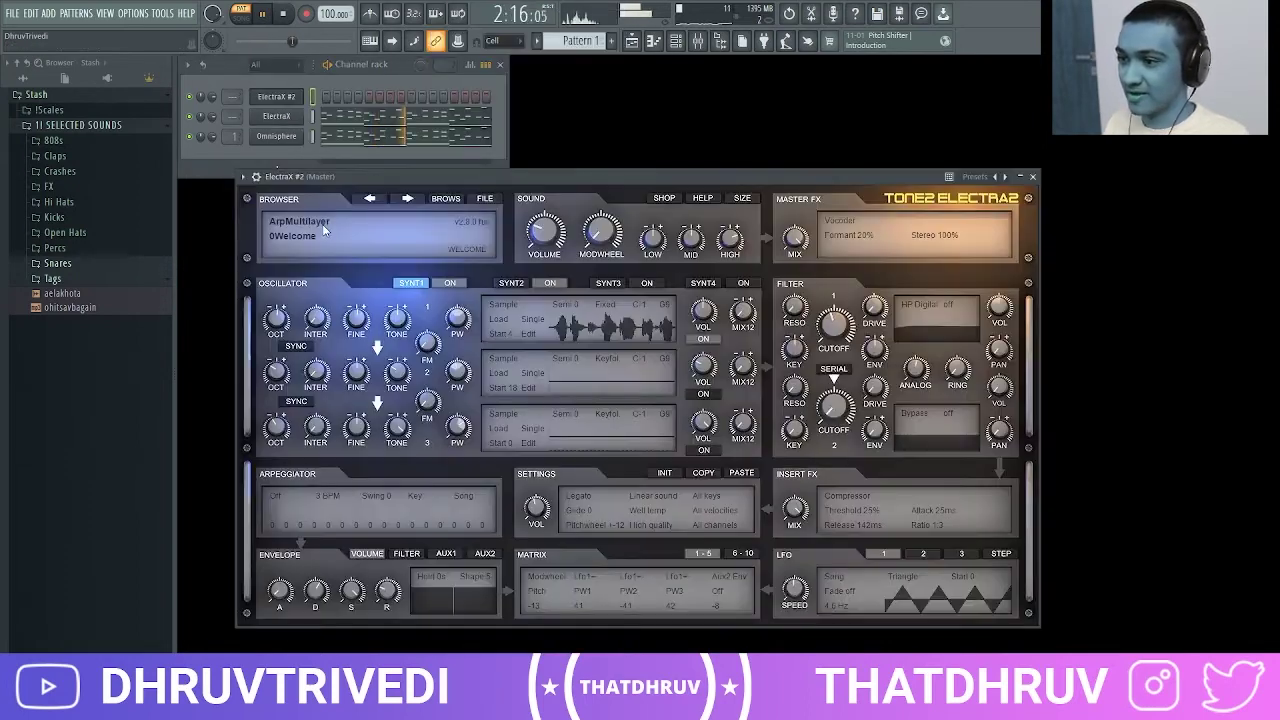
left_click(346, 228)
mouse_move(420, 236)
left_click(565, 240)
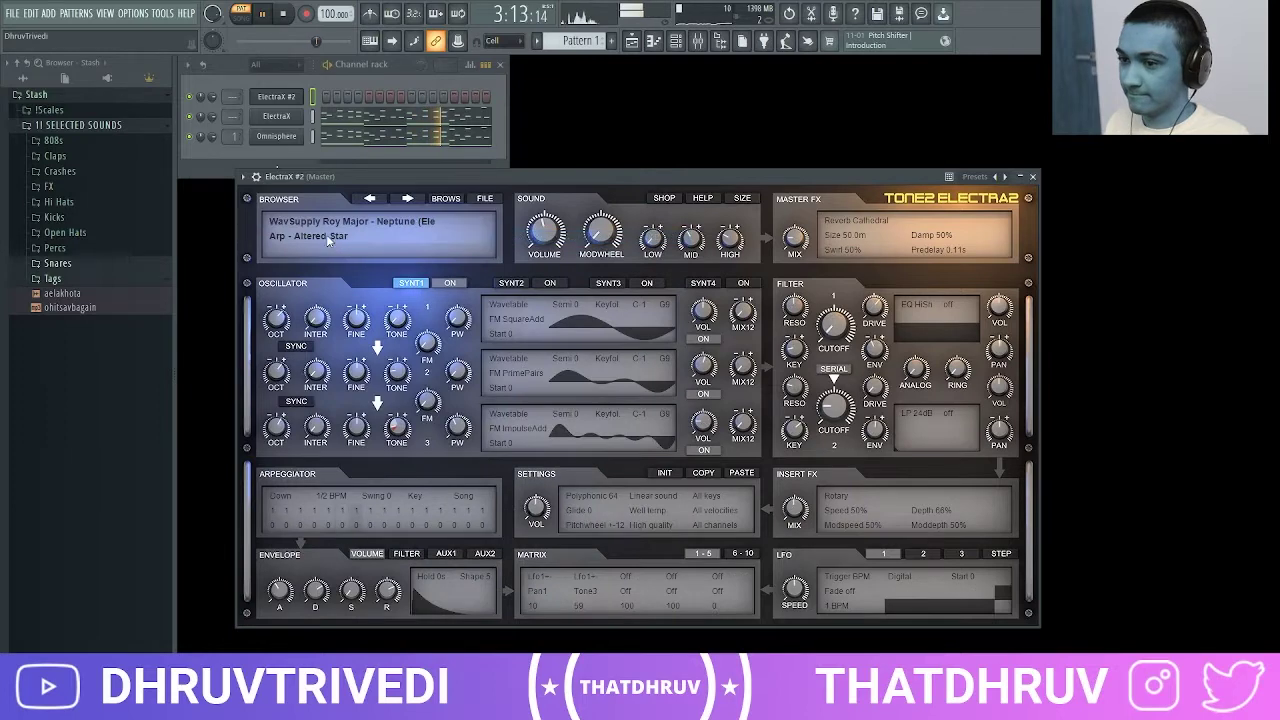
left_click(318, 237)
left_click(324, 306)
key("Escape")
Stop playback, draw full-bar notes C4 in bar 1 and G#3 in bar 2 of ElectraX #2, and raise both one octave
right_click(290, 96)
left_click(330, 98)
scroll(300, 290, "down", 3)
key("space")
left_click(288, 343)
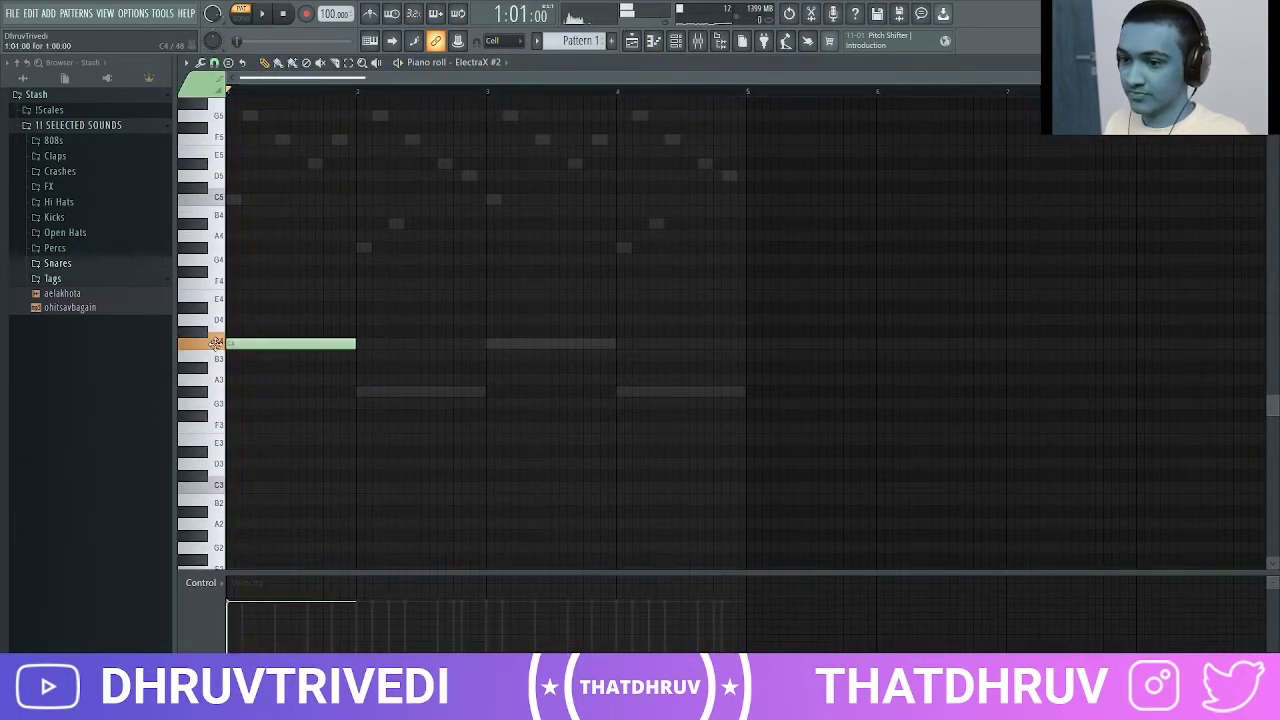
left_click(363, 392)
key("ctrl+Up")
key("ctrl+Up")
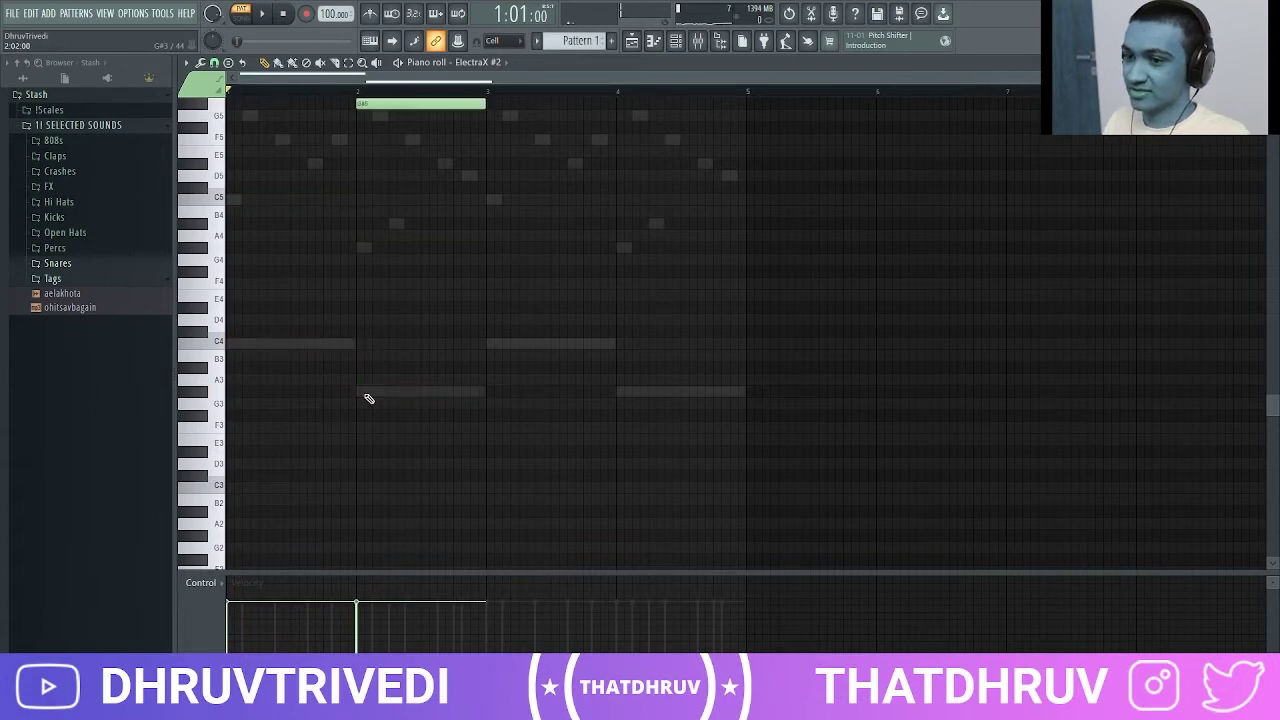
key("ctrl+Down")
scroll(364, 393, "up", 2)
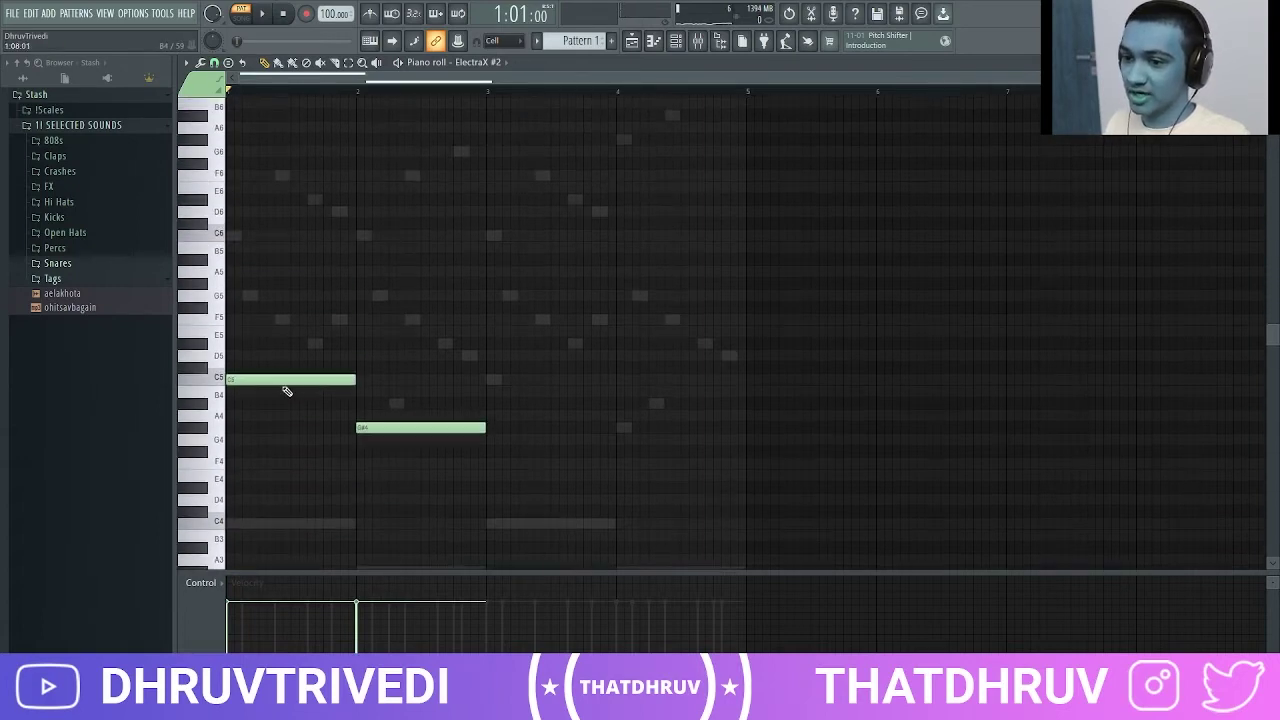
Add D#5 and G5 in bar 1 and C5 and D#5 in bar 2, and duplicate the two chords into bars 3 and 4
left_click(238, 344)
left_click(240, 296)
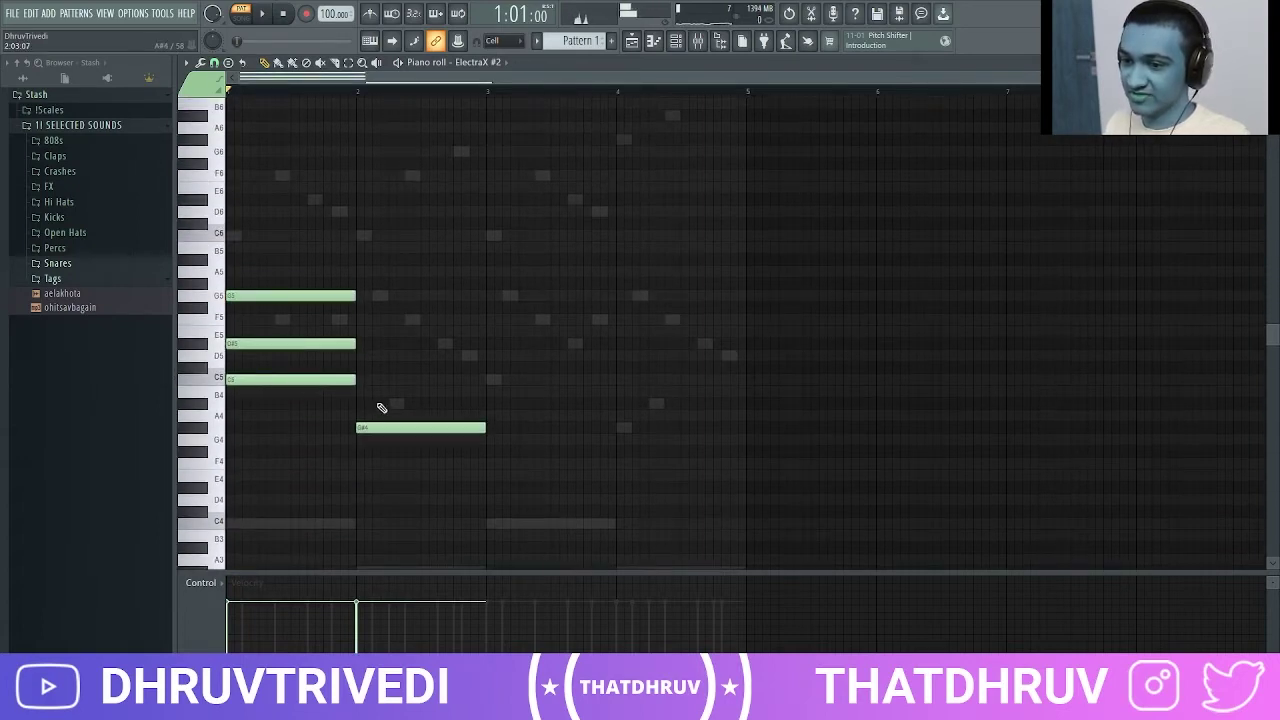
left_click(362, 378)
left_click(362, 346)
left_click_drag(305, 250, 434, 474)
key("ctrl+b")
left_click(434, 474)
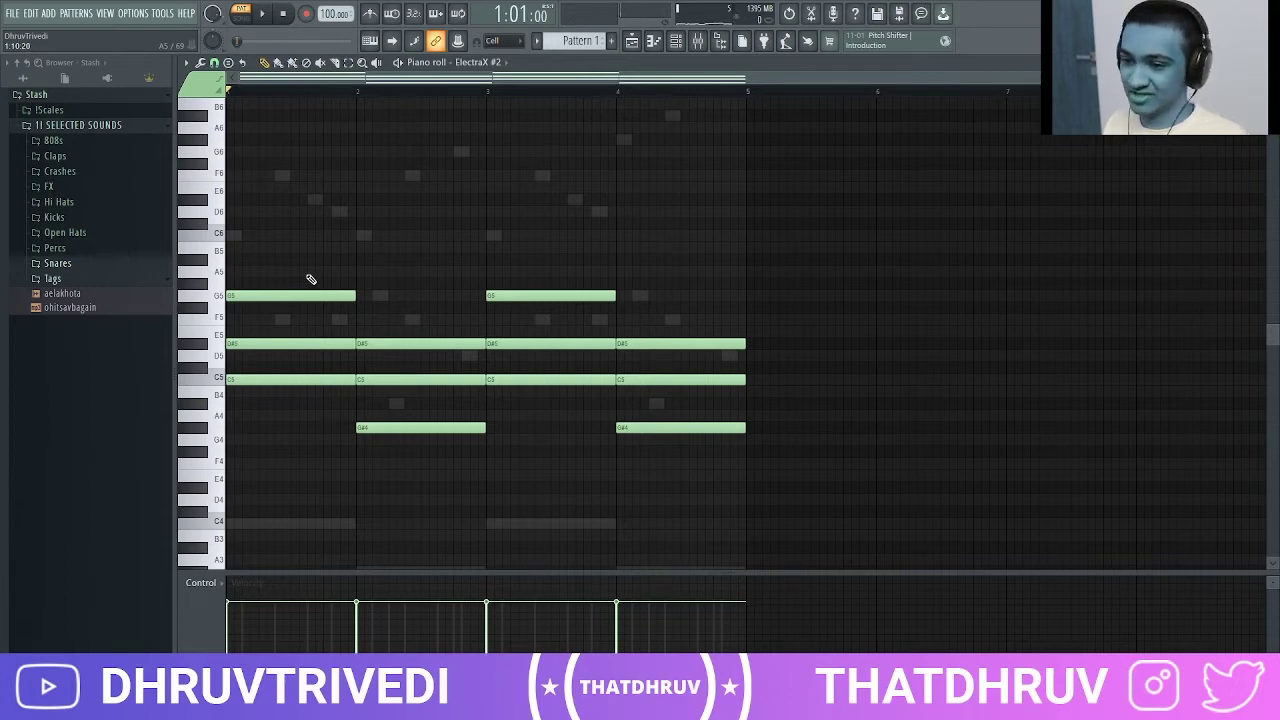
Make each chord's top note (G5 or D#5) start one and a half beats late and end with its bar, and play back
mouse_move(328, 270)
left_mouse_down()
mouse_move(358, 314)
mouse_move(448, 370)
left_mouse_up()
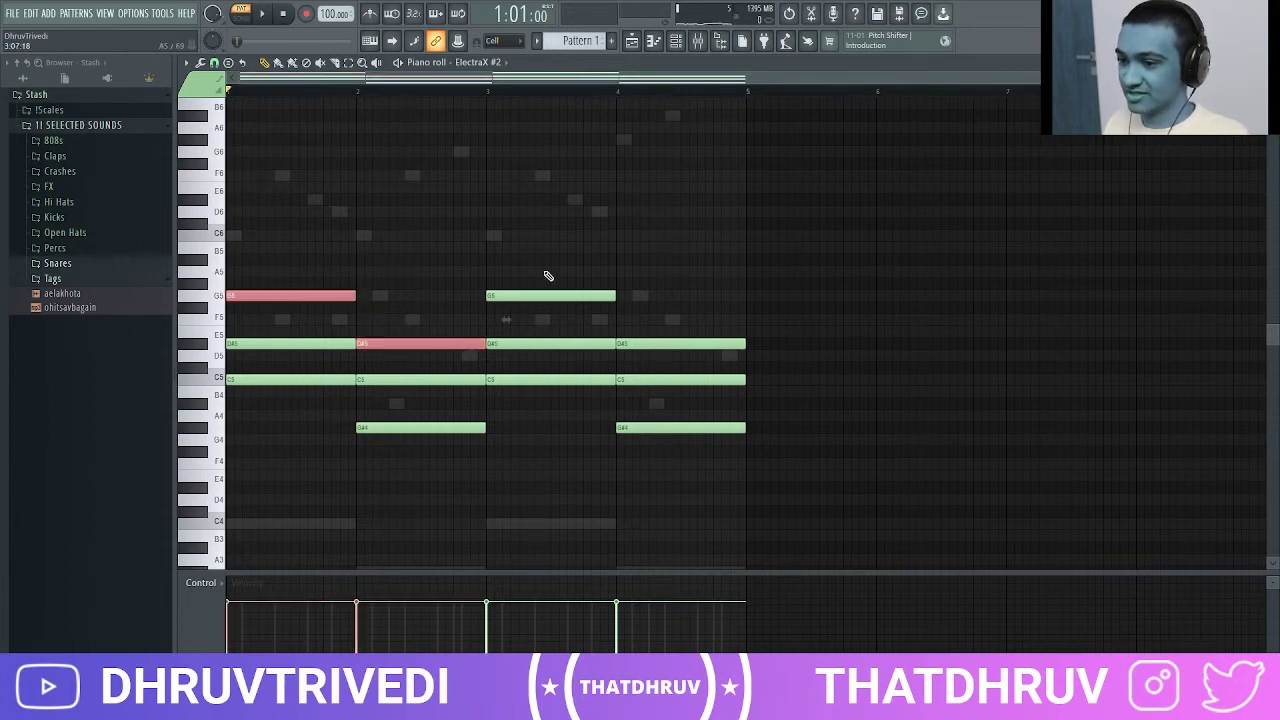
left_click_drag(562, 280, 585, 314)
left_click_drag(670, 317, 695, 372)
left_click_drag(287, 296, 350, 297)
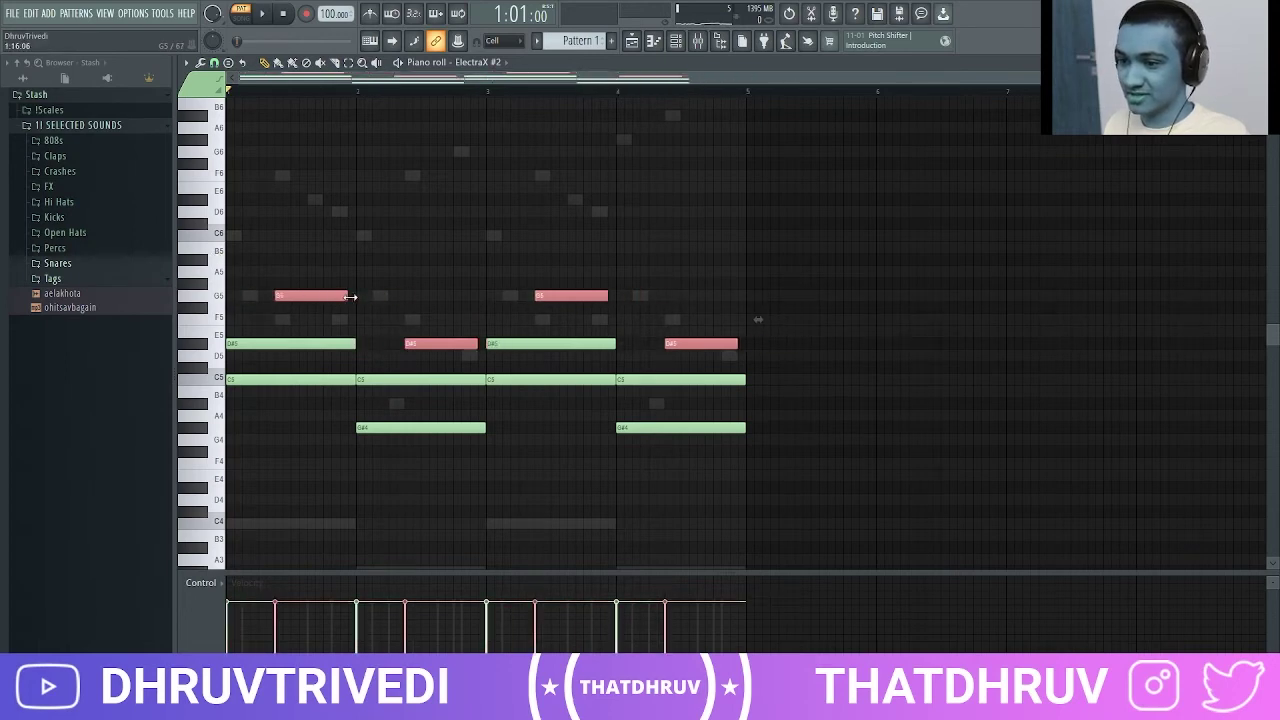
left_click(360, 296)
key("space")
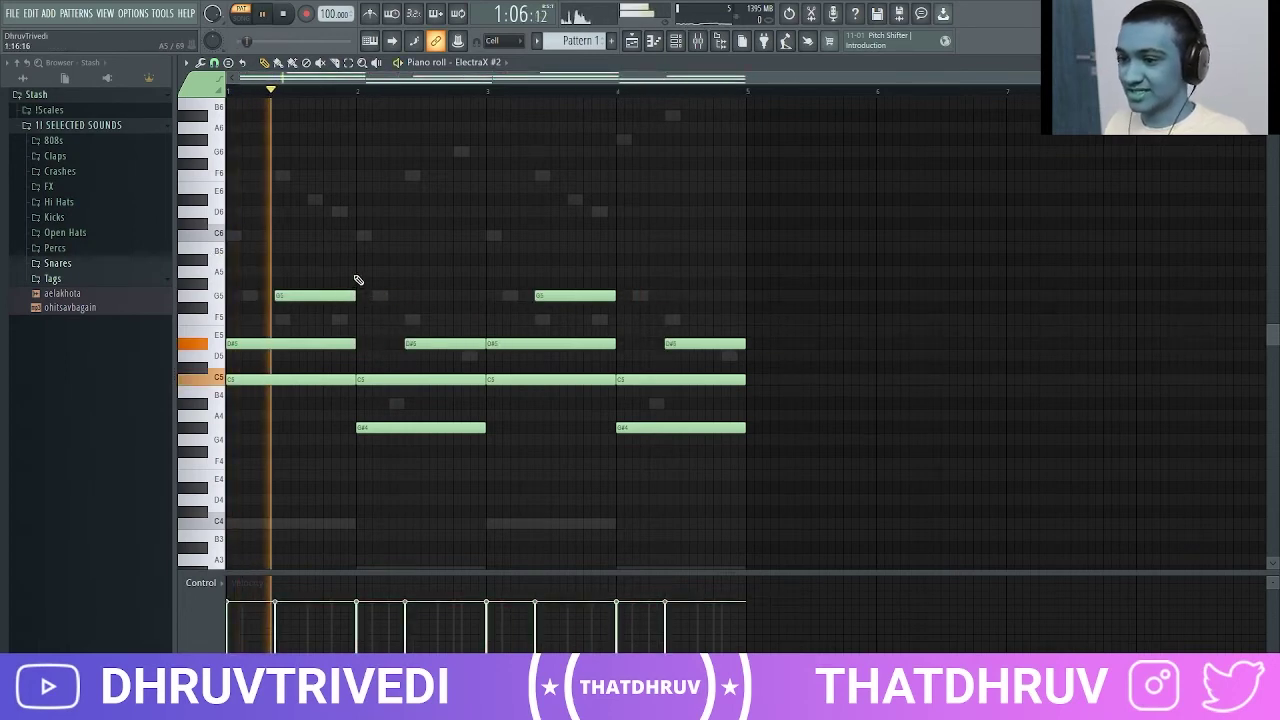
Raise bar 3's D#5 chord note one octave to D#6 and return to the channel rack
left_click(545, 344)
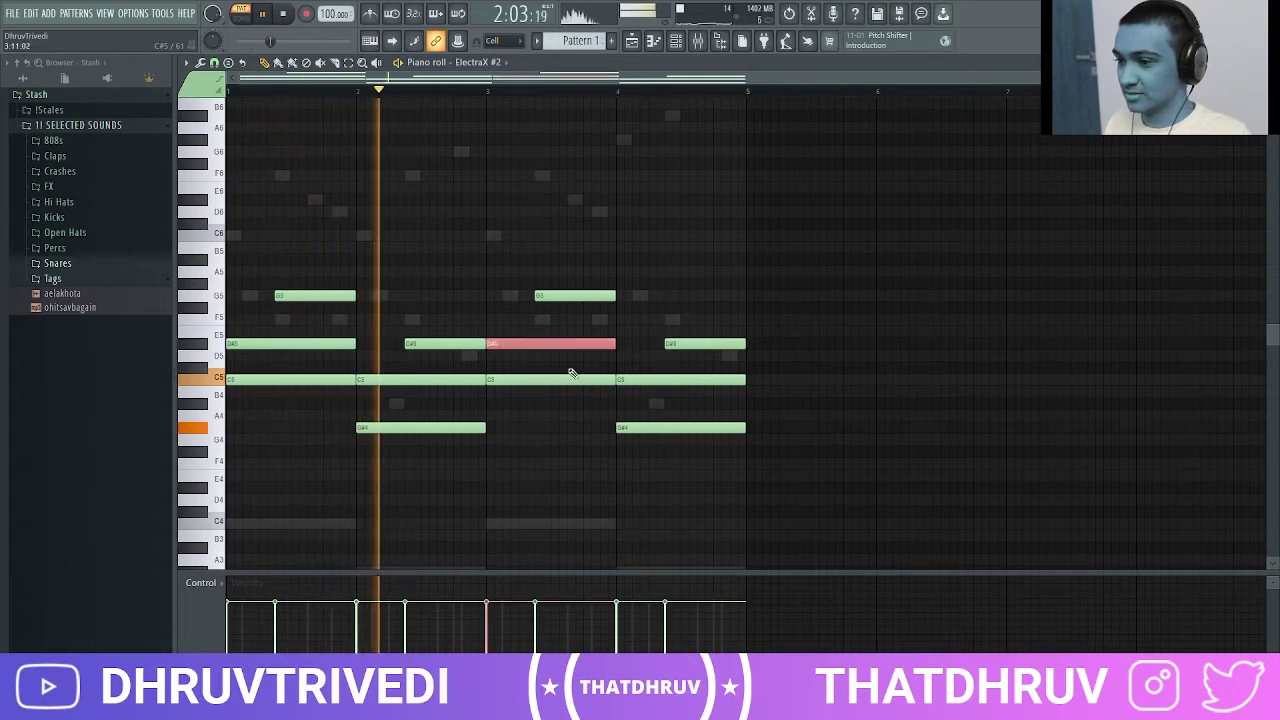
key("ctrl+Up")
left_click(571, 372, "ctrl")
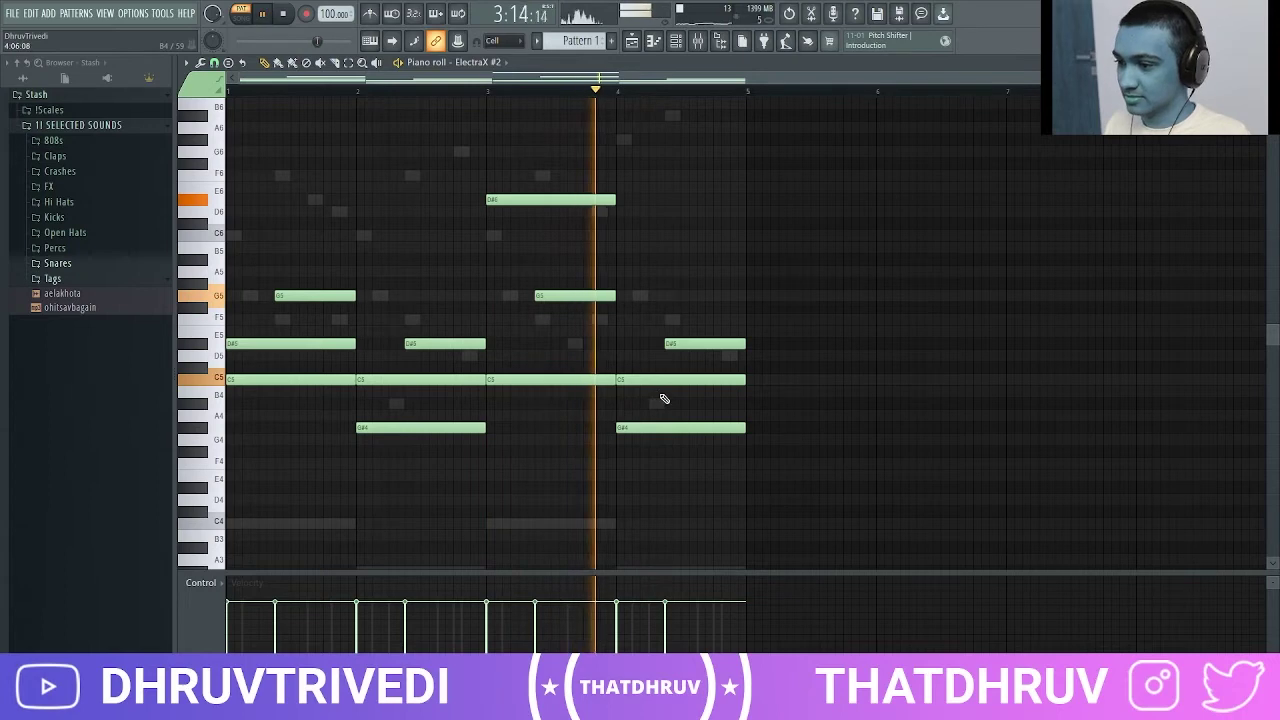
key("F7")
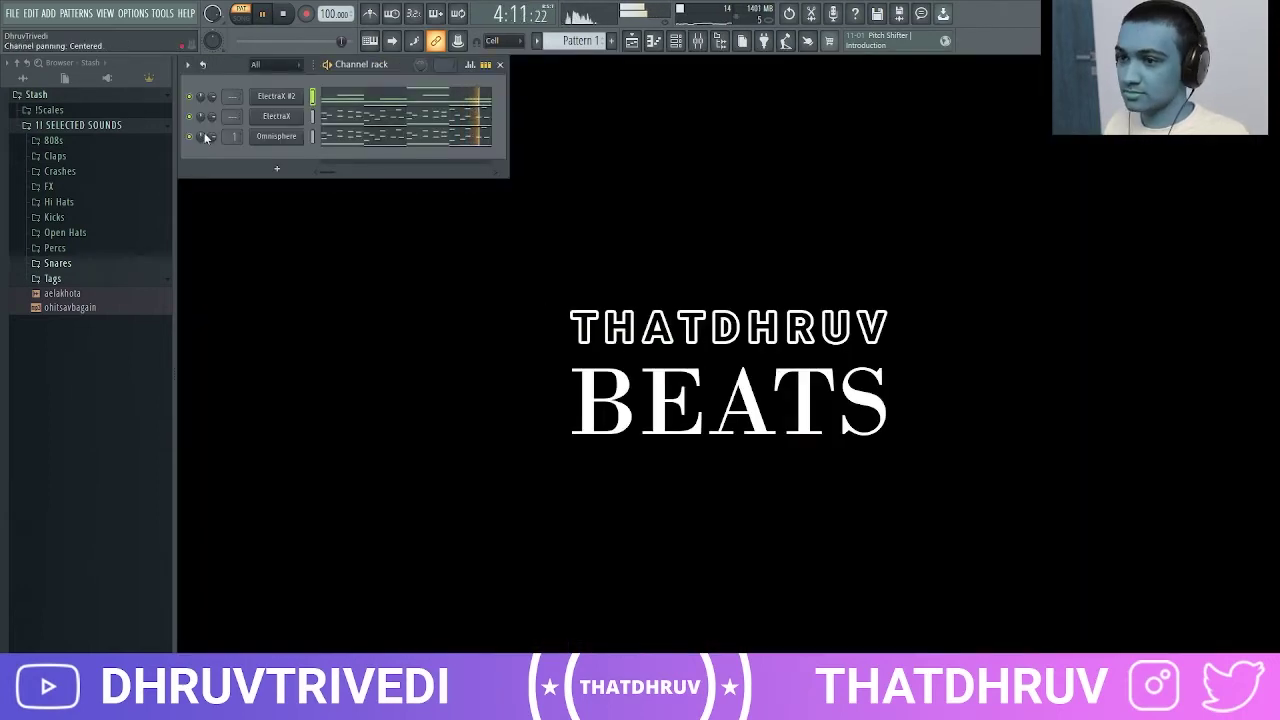
Stop playback and add the "nm - all girls are the same 808" sample from the 808s folder as a new channel
left_click(80, 140)
key("space")
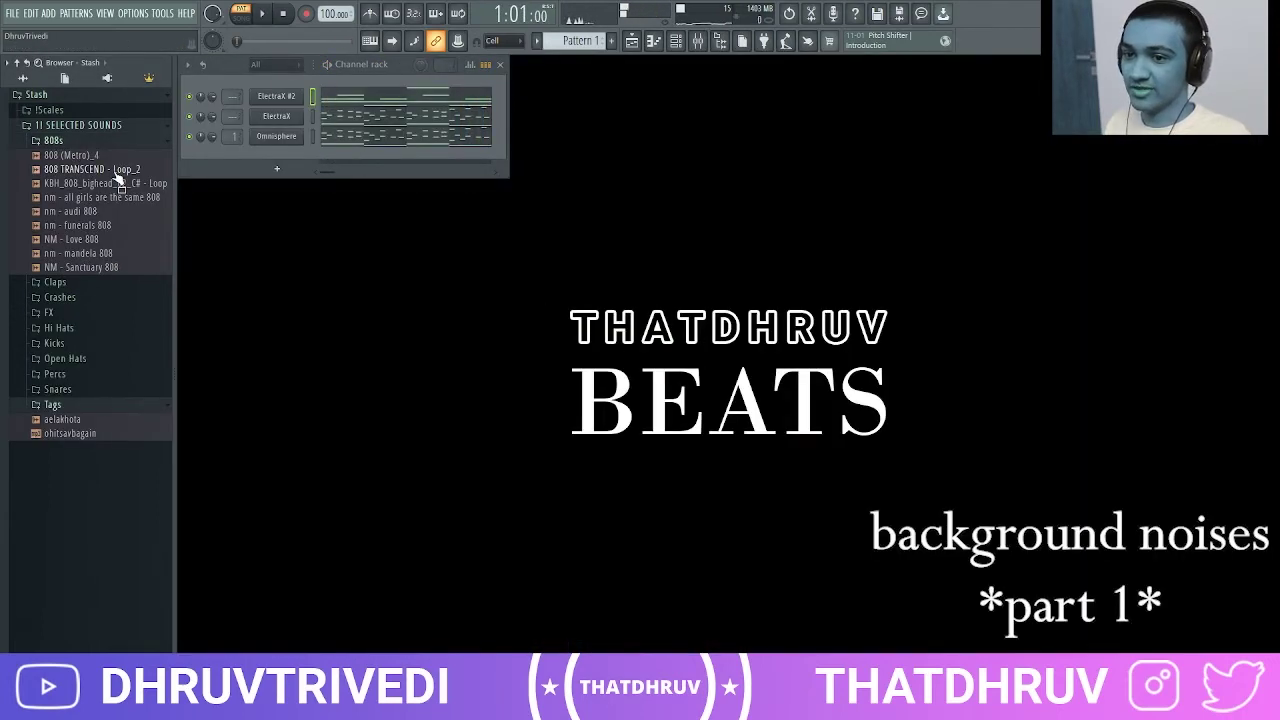
left_click_drag(118, 198, 293, 158)
Copy Omnisphere's four full-bar bass notes, C4 and G#3, into the 808 channel's piano roll
left_click(331, 136)
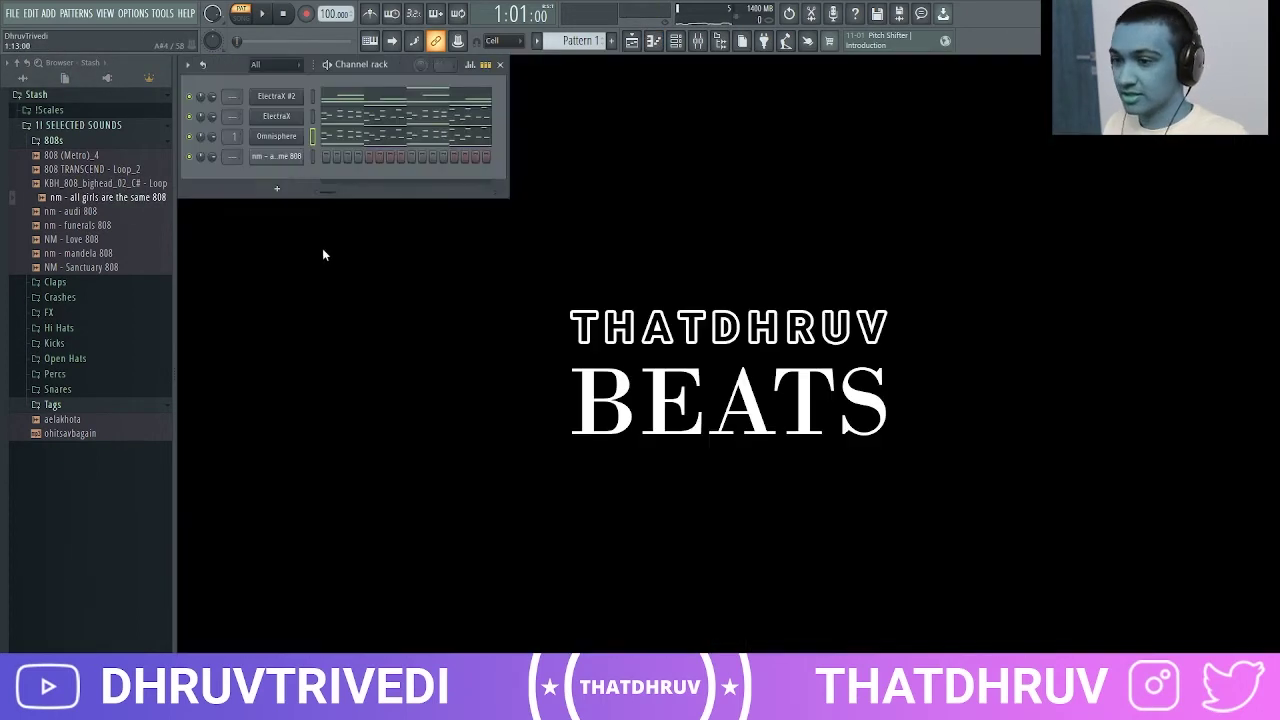
right_click(300, 154)
left_click(334, 158)
key("ctrl+v")
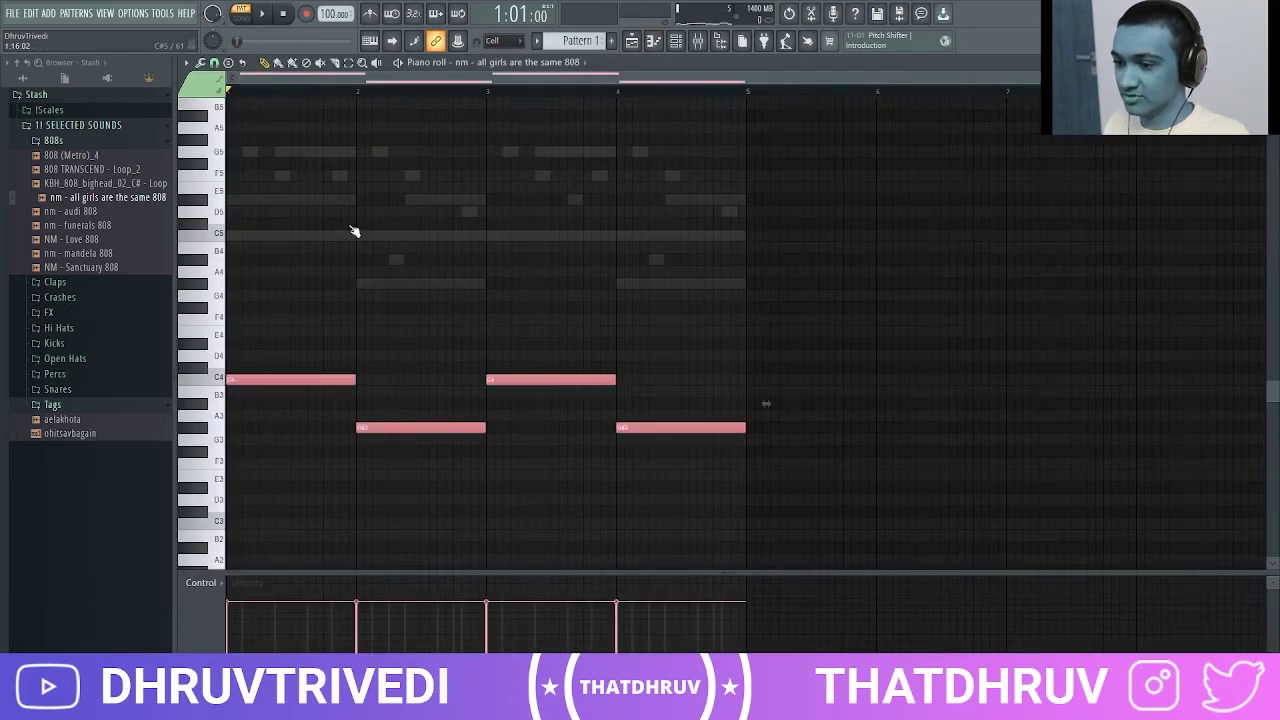
key("Escape")
Load an effect into the first slot of the mixer's Master track and close the mixer
key("F9")
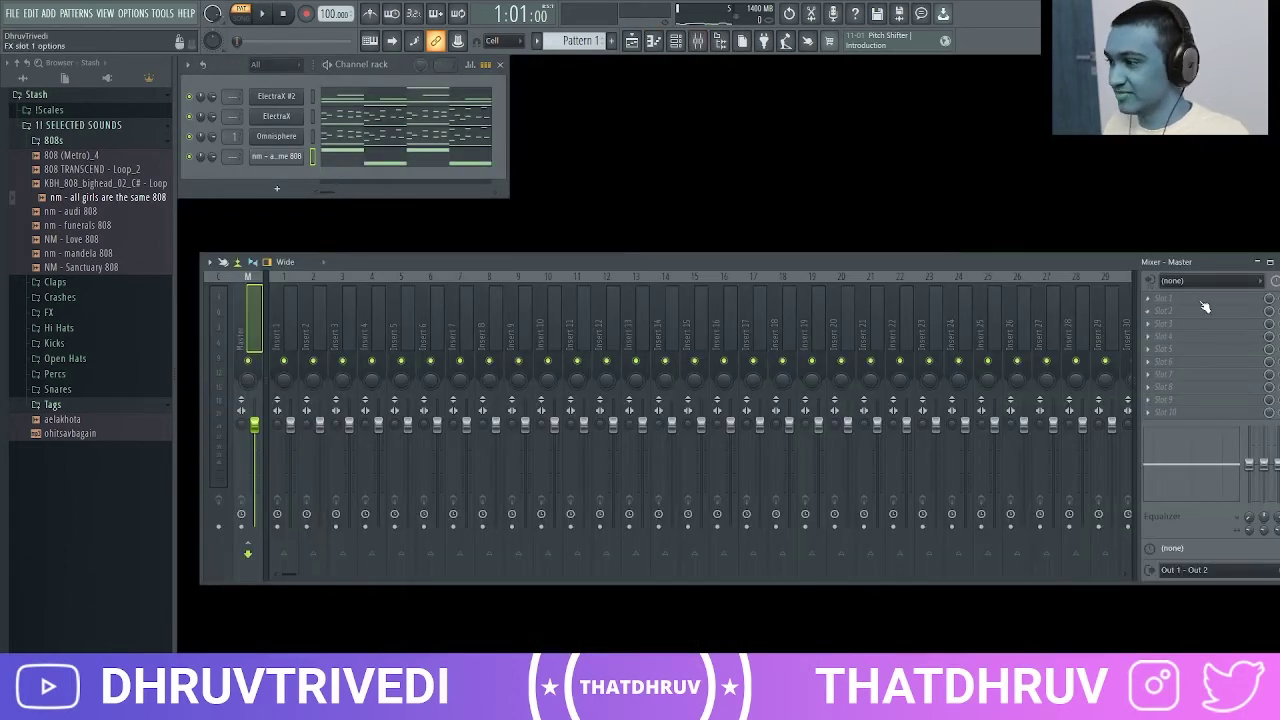
left_click(1158, 298)
left_click(960, 315)
key("Escape")
key("F9")
Raise the four 808 notes one octave to C5 and G#4 in the 808 channel's piano roll
right_click(294, 157)
left_click(318, 158)
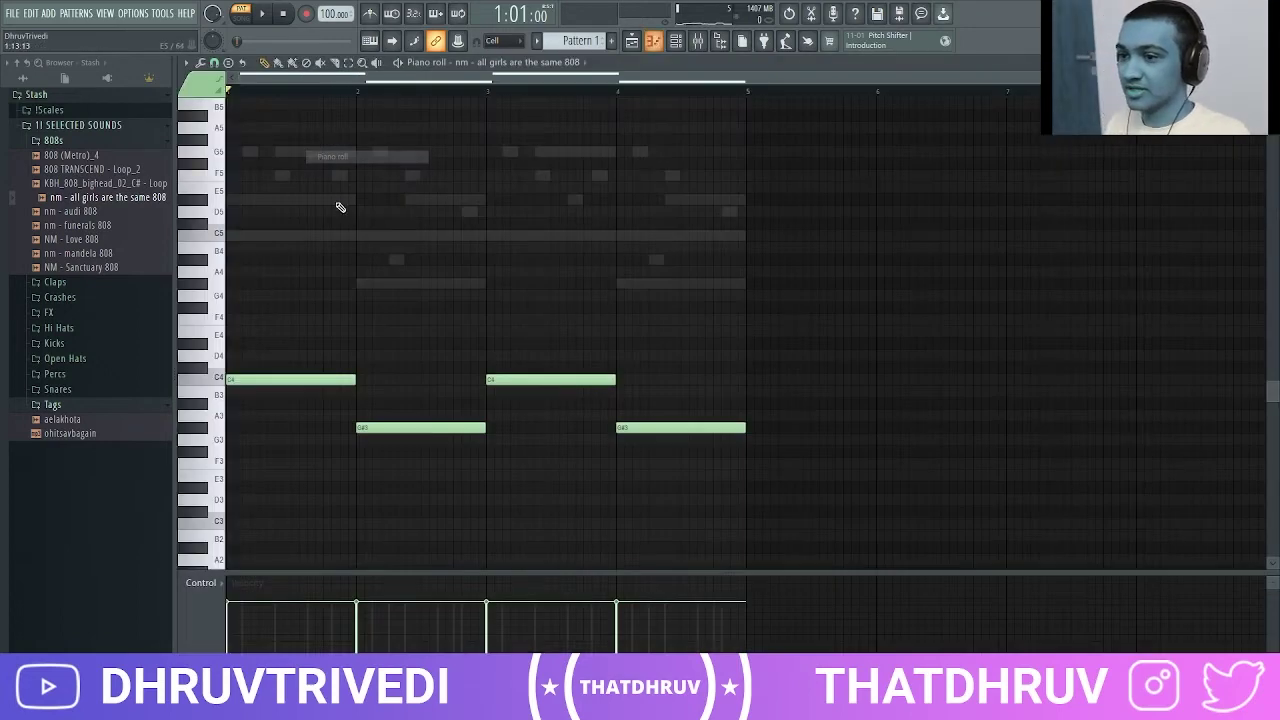
scroll(392, 263, "up", 2)
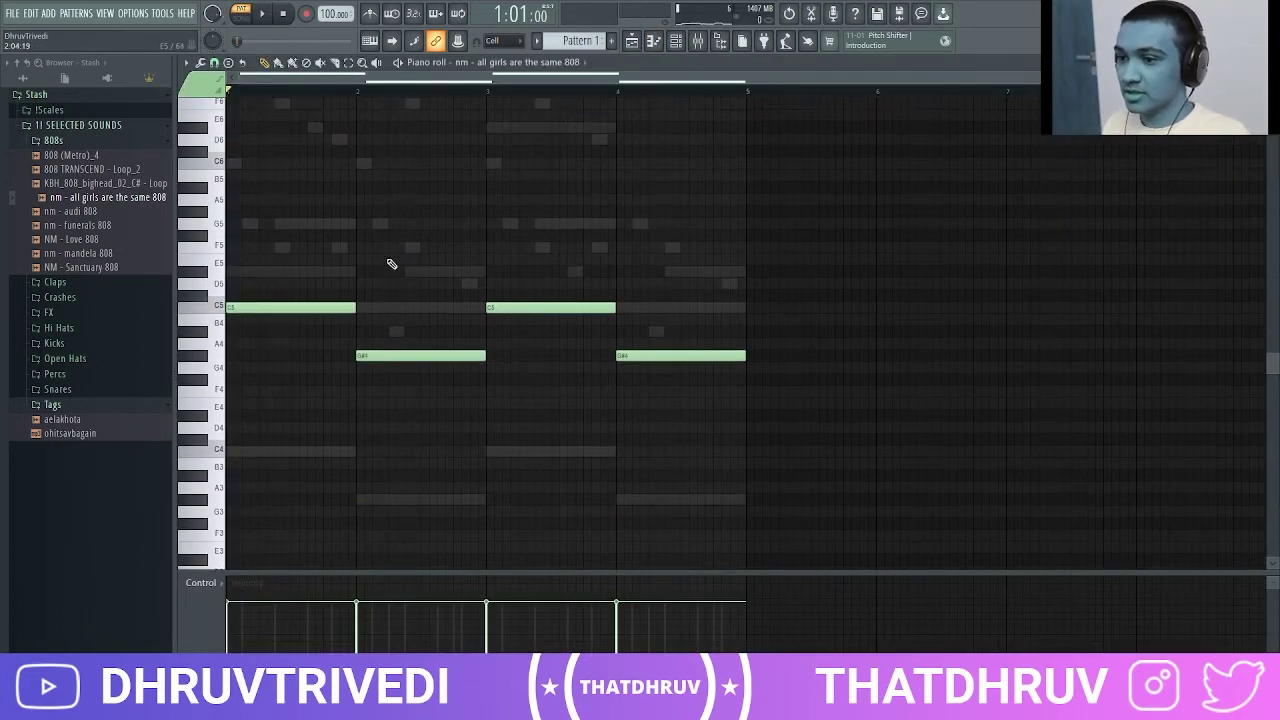
Slice the 808 notes during playback into three hits each in bars 1 to 3 and four hits in bar 4
left_click(302, 308)
key("space")
left_click_drag(407, 347, 464, 369)
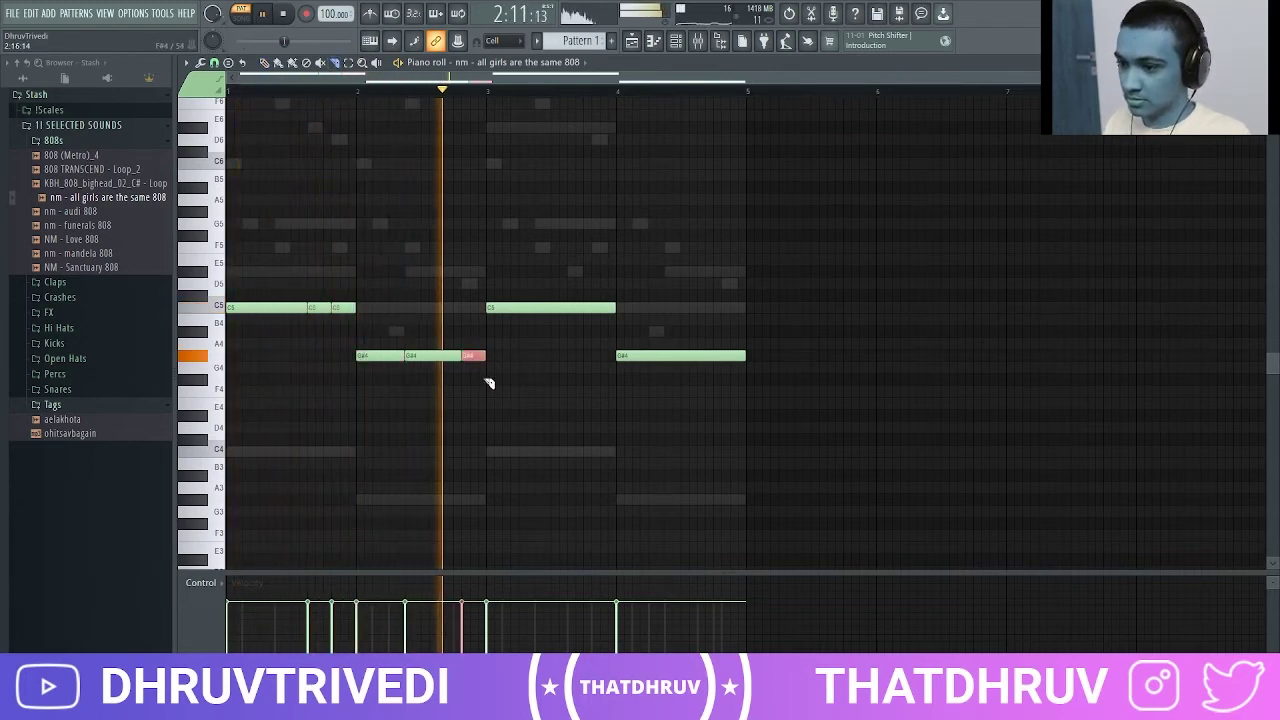
left_click(575, 309)
left_click(600, 309)
left_click(682, 360)
left_click(697, 360)
left_click(721, 360)
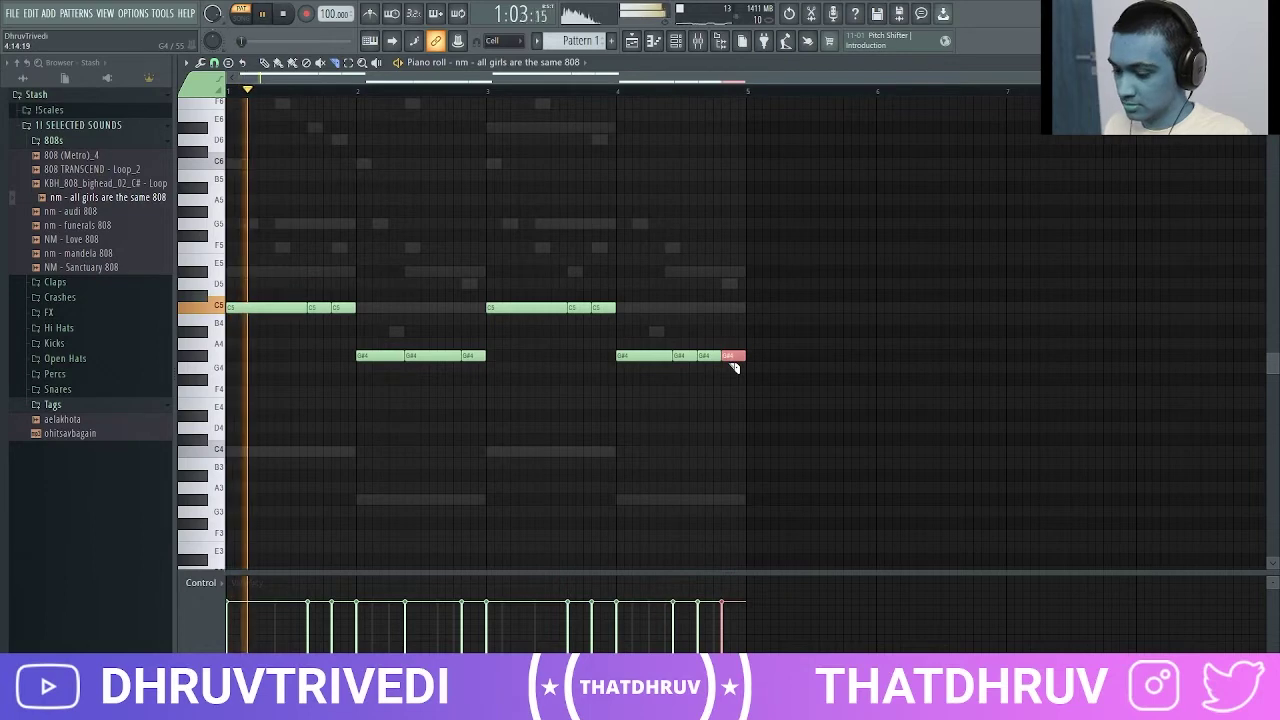
key("ctrl+d")
key("p")
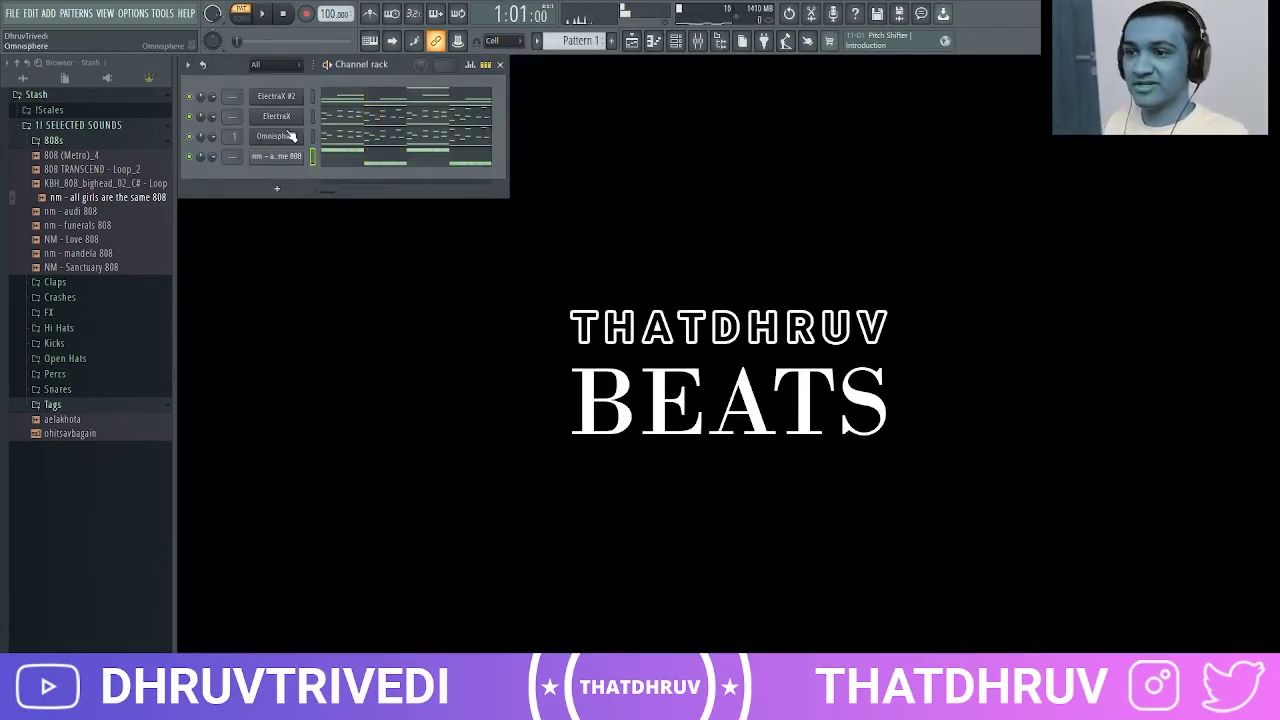
Transpose all Omnisphere notes up five semitones in its piano roll
right_click(289, 134)
left_click(356, 138)
key("shift+Up")
key("shift+Up")
key("shift+Up")
key("shift+Up")
key("shift+Up")
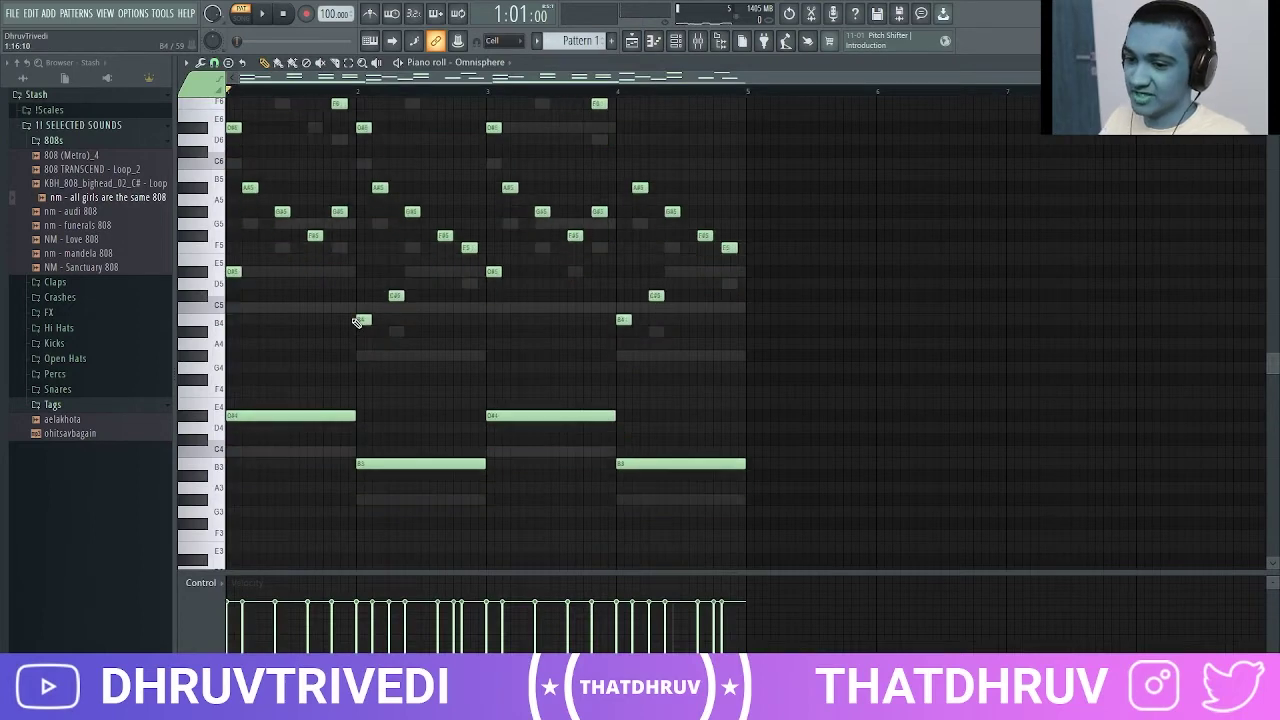
Switch the piano roll to the first ElectraX channel and transpose all its notes up five semitones
scroll(491, 66, "up", 1)
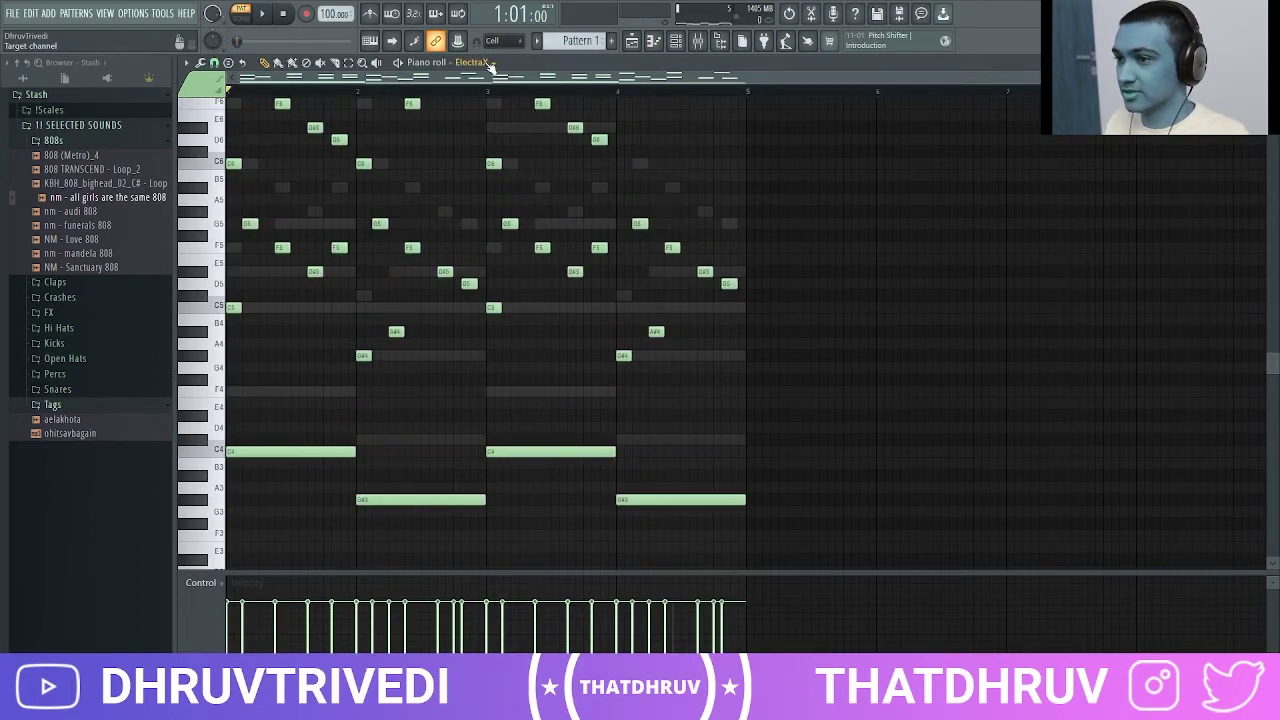
key("shift+Up")
key("shift+Up")
key("shift+Up")
key("shift+Up")
key("shift+Up")
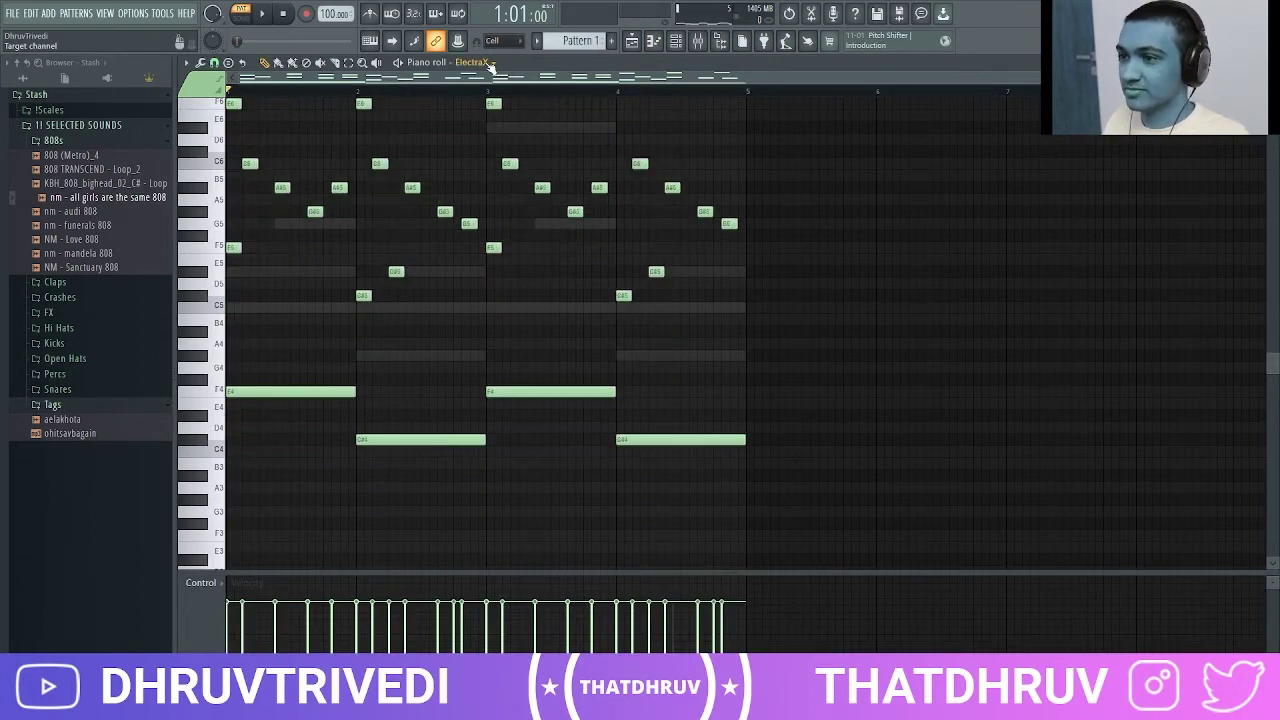
Switch the piano roll to ElectraX #2 and transpose its chords up five semitones
scroll(490, 65, "down", 1)
key("shift+Up")
key("shift+Up")
key("shift+Up")
key("shift+Up")
key("shift+Up")
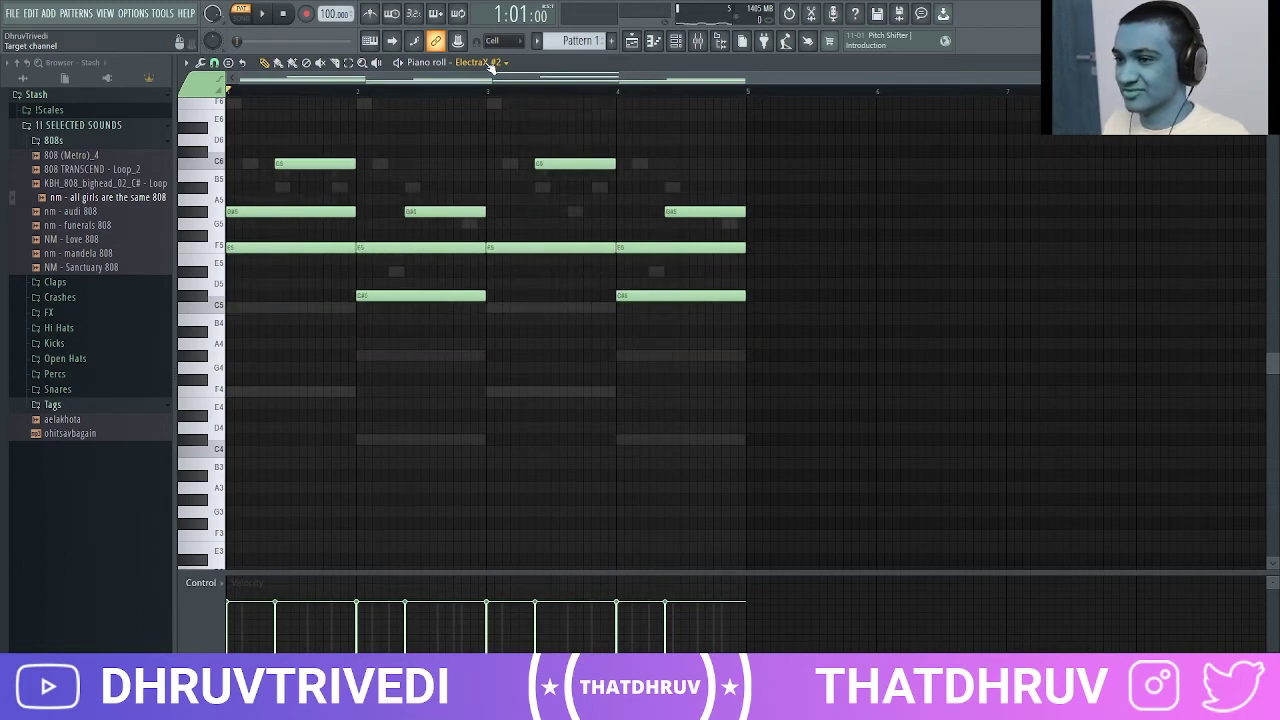
Transpose the 808 channel's notes up five semitones, start playback and return to the channel rack
left_click(491, 64)
left_click(498, 126)
key("shift+Up")
key("shift+Up")
key("shift+Up")
key("shift+Up")
key("shift+Up")
key("space")
key("Escape")
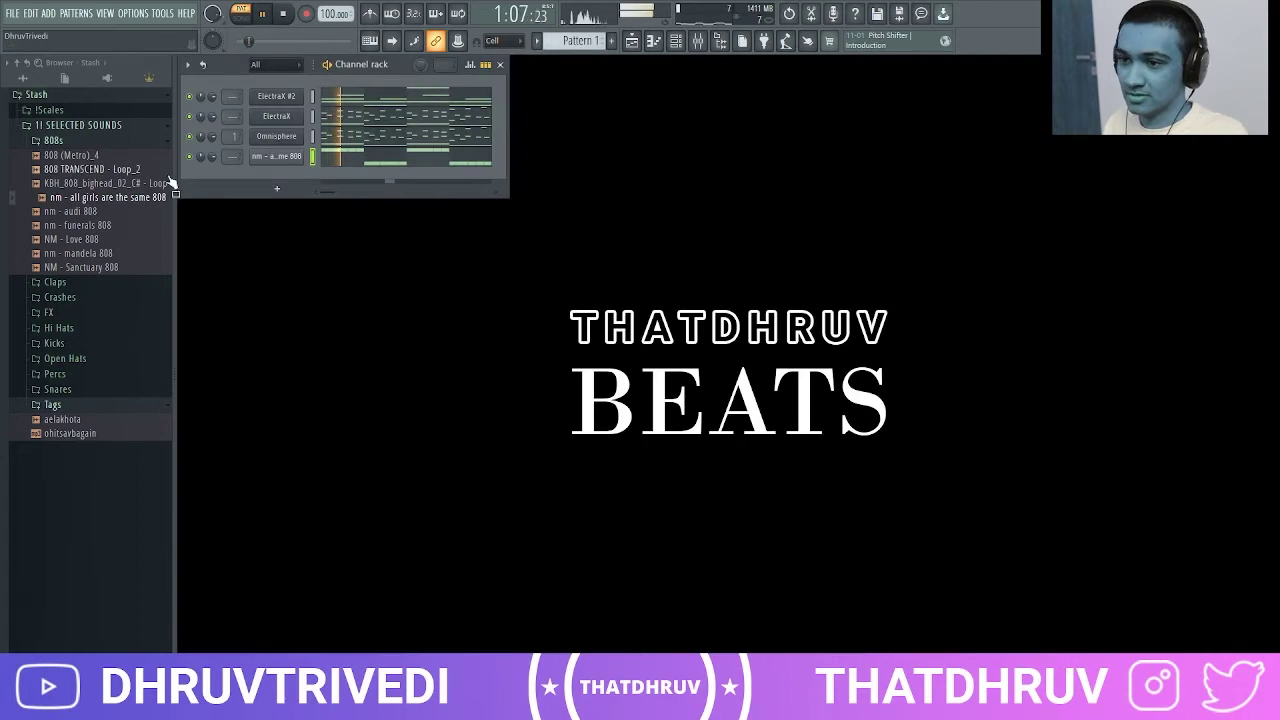
Collapse the 808s folder and add "YK - PortOfMiami (Kick)" from the Kicks folder as a channel above the 808
left_click(111, 144)
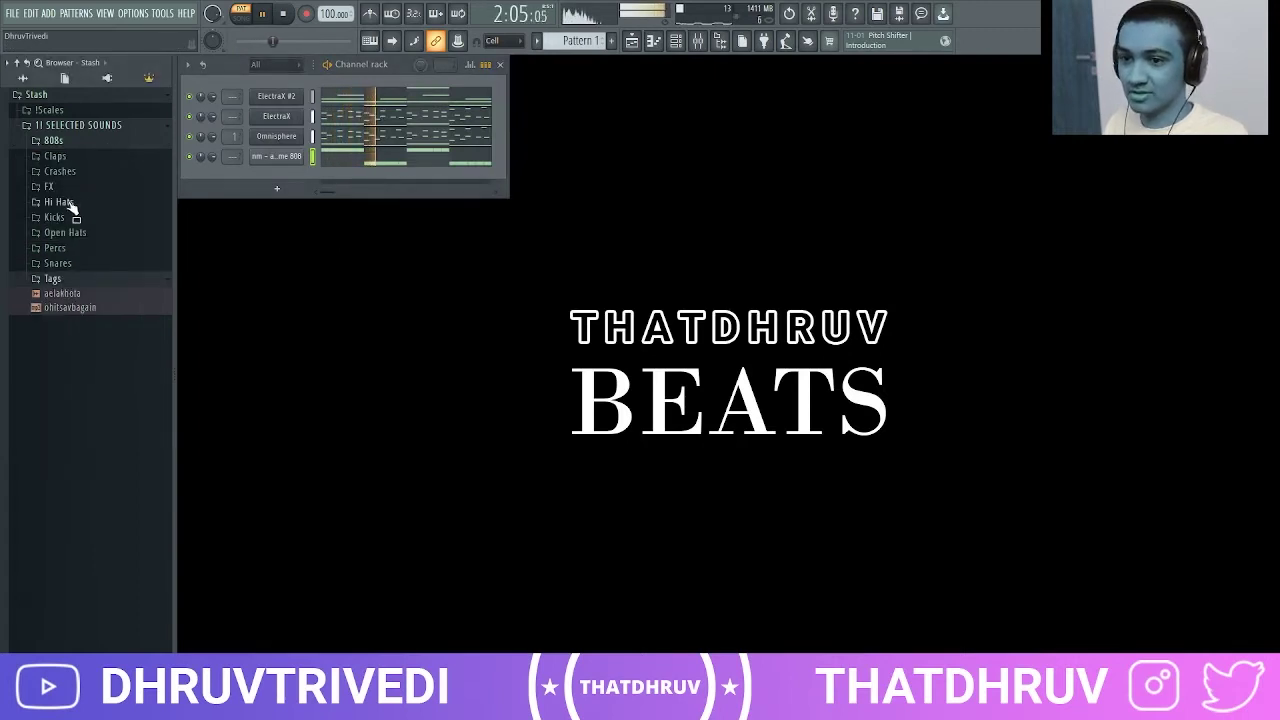
left_click(70, 217)
left_click_drag(97, 276, 286, 148)
Copy the 808 channel's sliced note pattern into the kick channel, check its piano roll and return to the channel rack
key("ctrl+c")
left_click(313, 157)
key("ctrl+v")
right_click(315, 157)
left_click(331, 157)
key("F7")
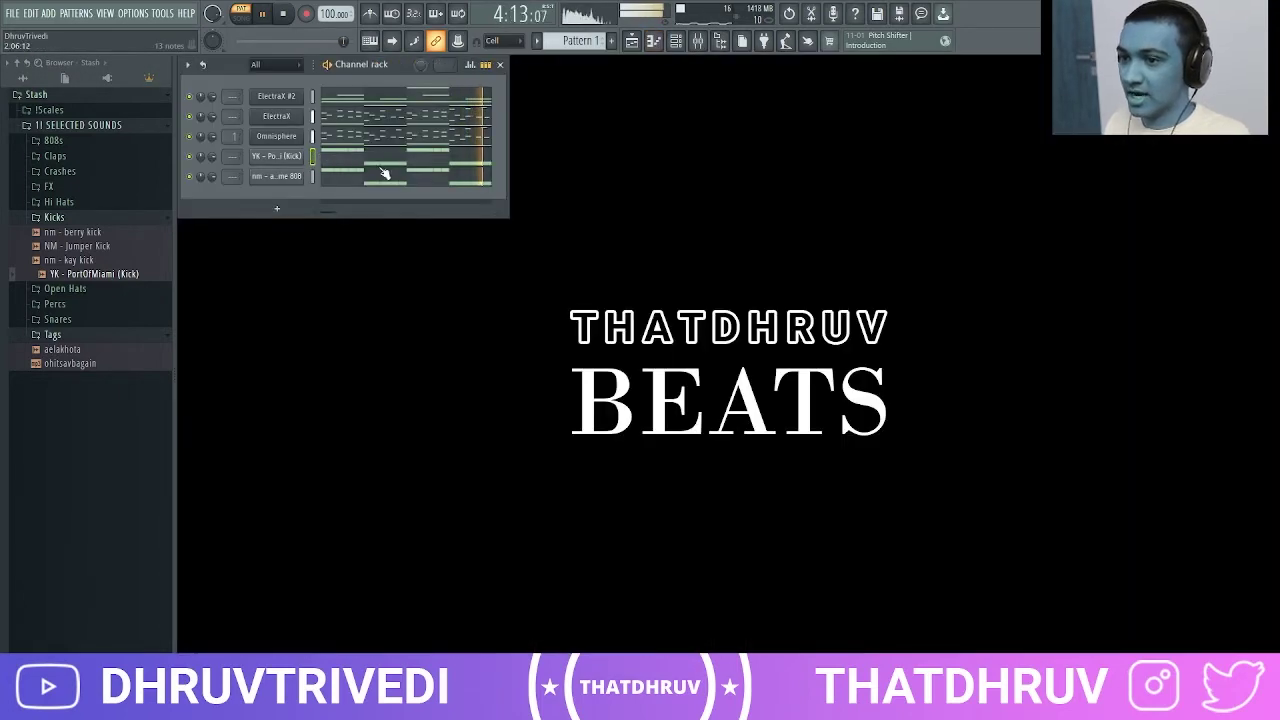
Flatten all the kick channel's notes to C5 in its piano roll and return to the channel rack
right_click(300, 158)
left_click(338, 160)
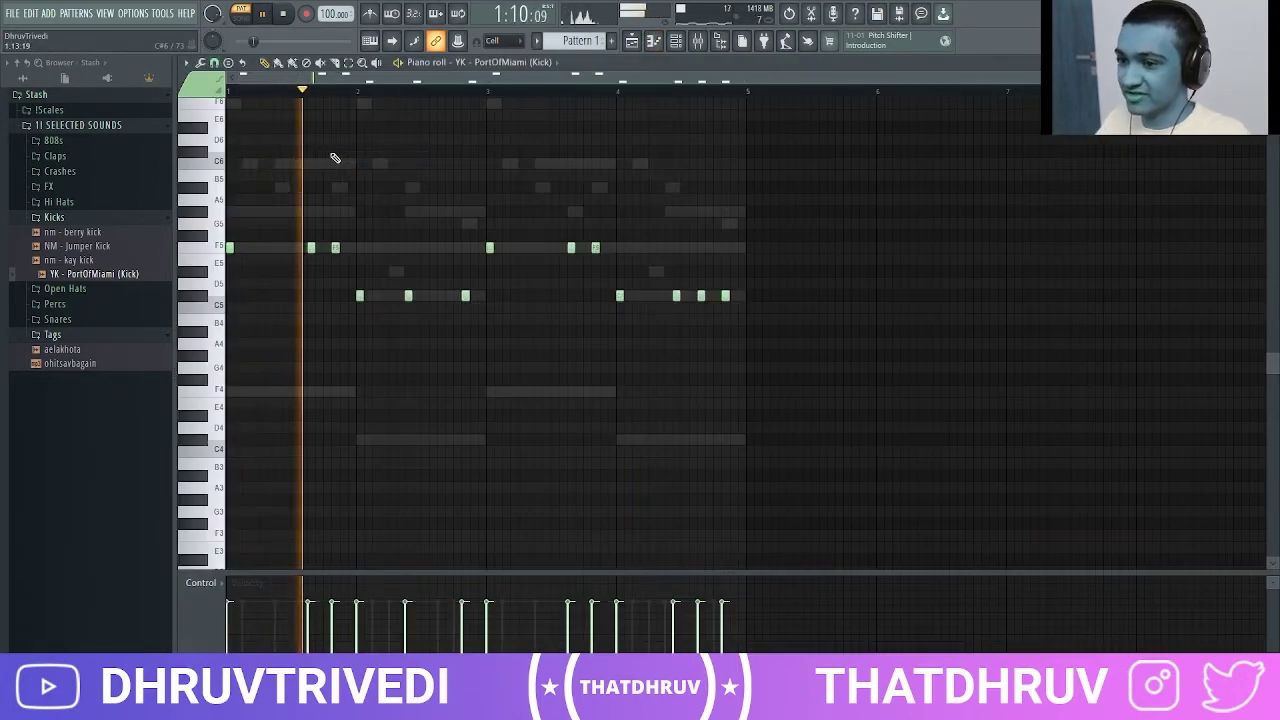
key("alt+k")
key("Return")
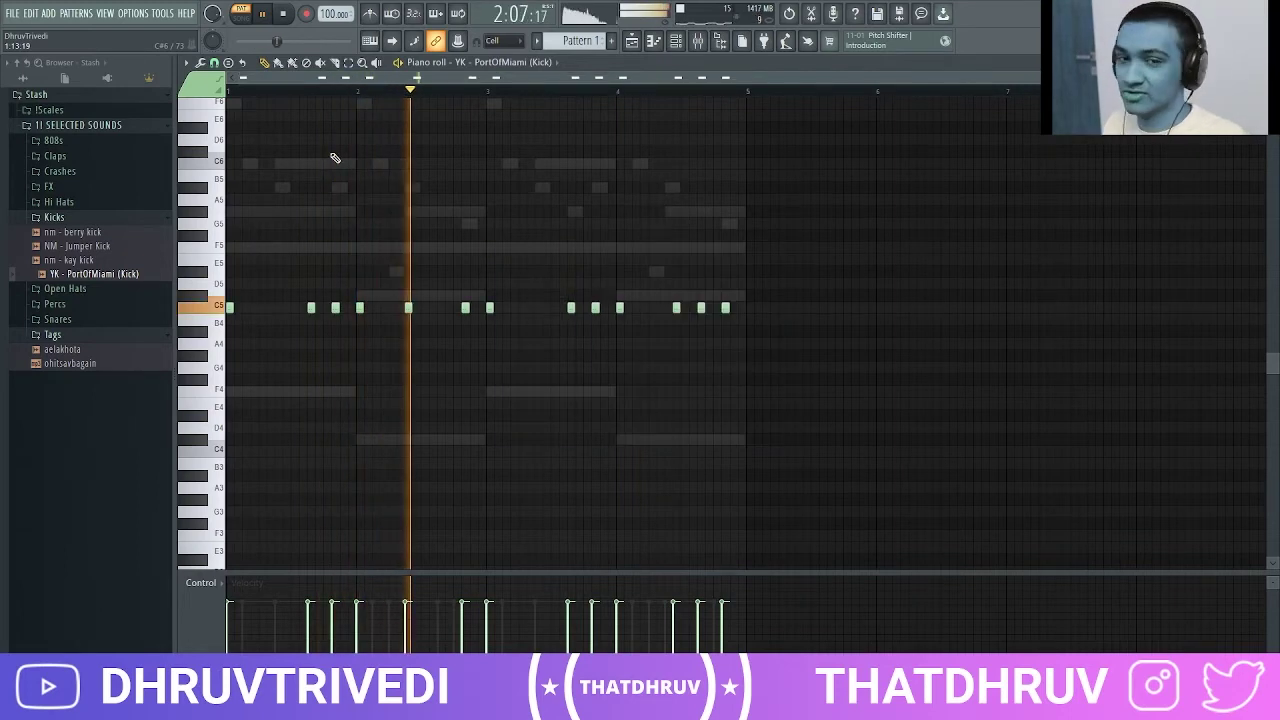
key("Escape")
Add "Cardiak HiHat 3_31" from the Hi Hats folder as a channel, loop step channels, and fill all 16 of its steps
left_click(85, 217)
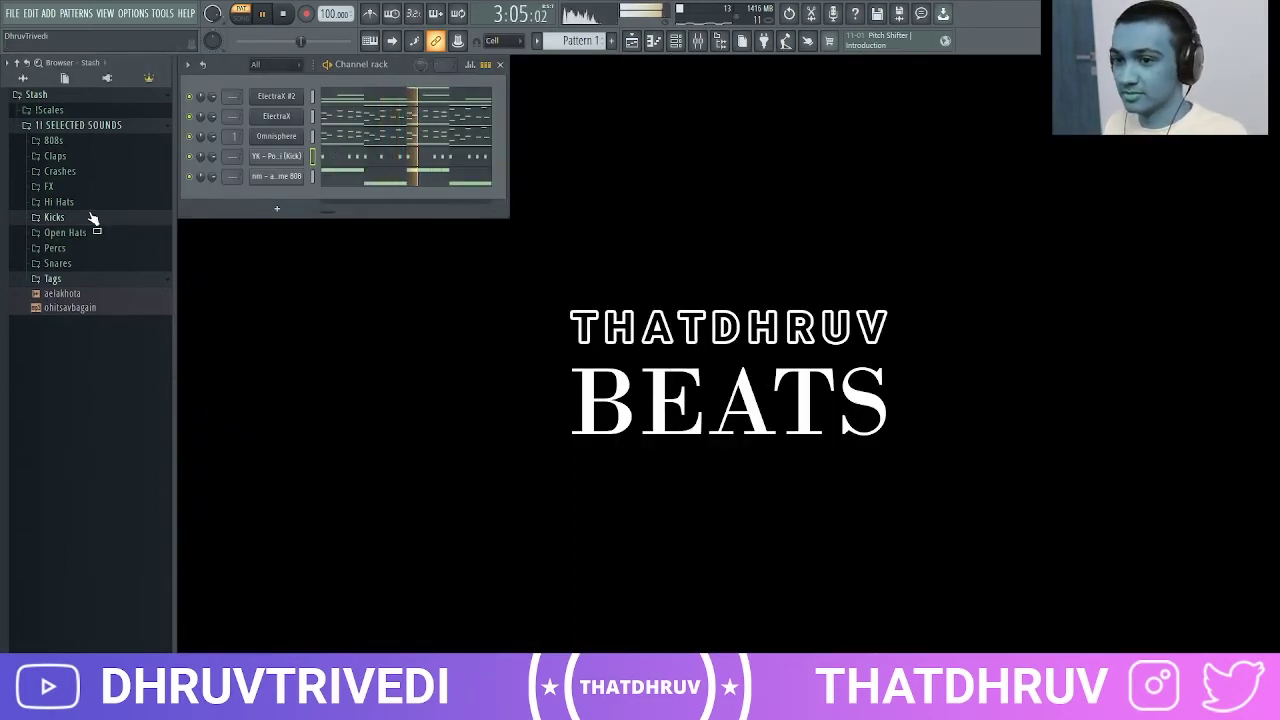
left_click(66, 203)
left_click_drag(110, 244, 325, 203)
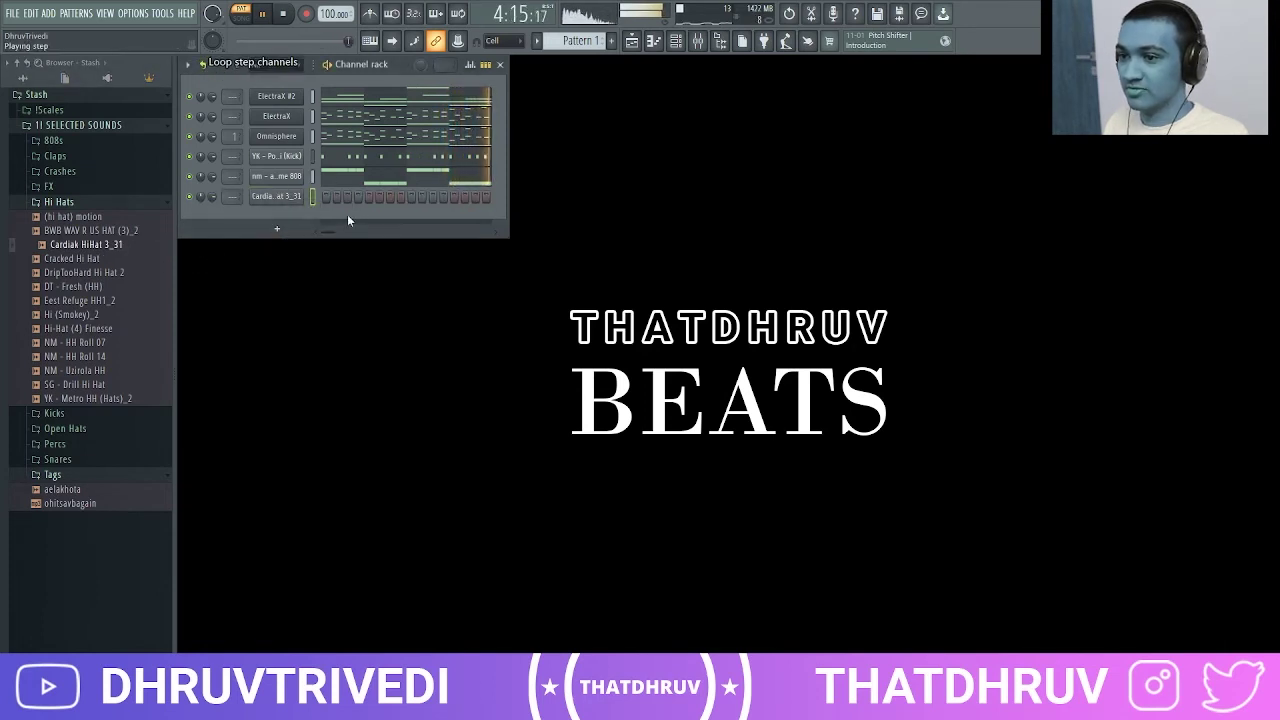
left_click_drag(325, 201, 524, 204)
left_click(60, 203)
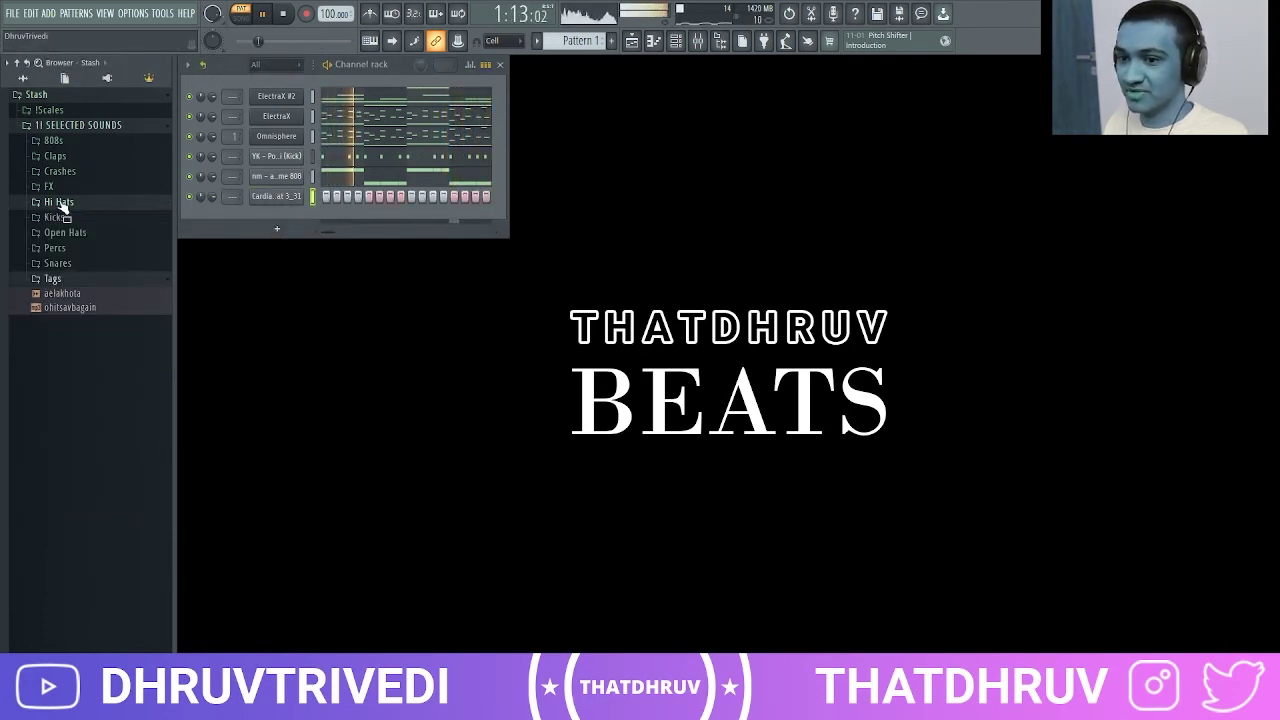
Add "[PBS] Official Trap Clp_2" from the Claps folder above the hi-hat and place claps on steps 5 and 13
left_click(60, 171)
left_click(60, 171)
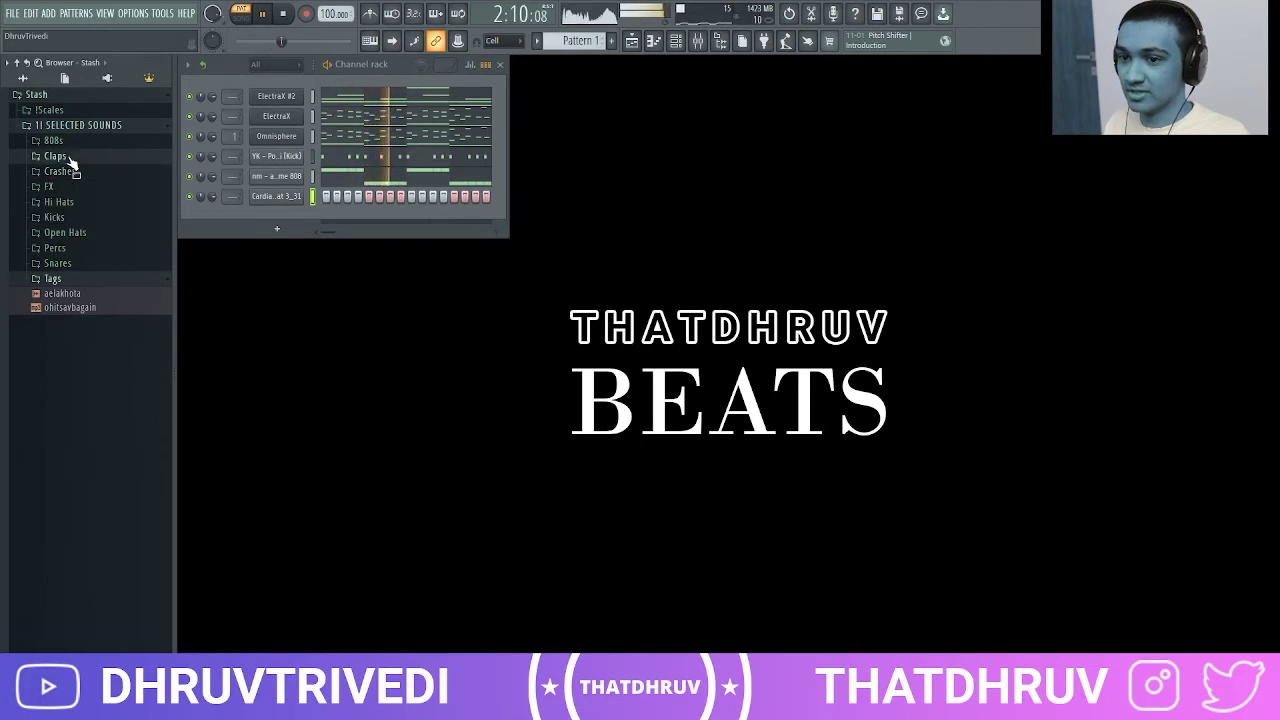
left_click(55, 156)
left_click_drag(95, 171, 348, 197)
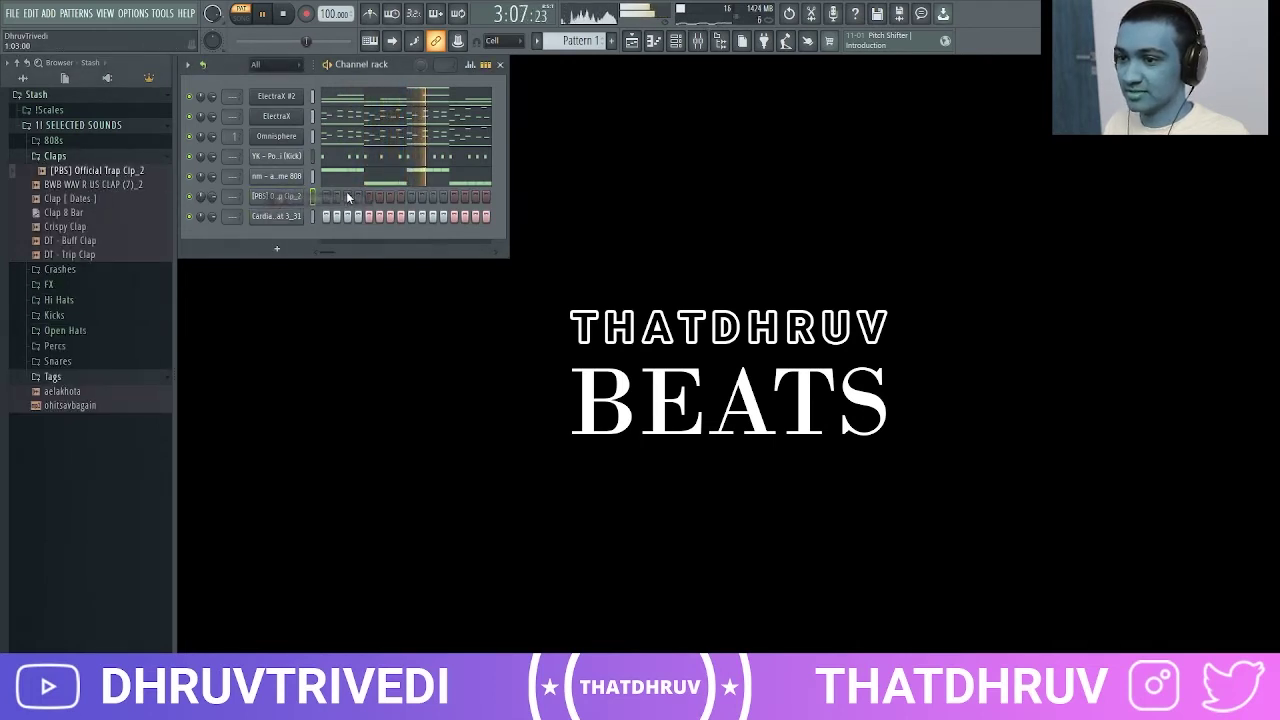
right_click(462, 197)
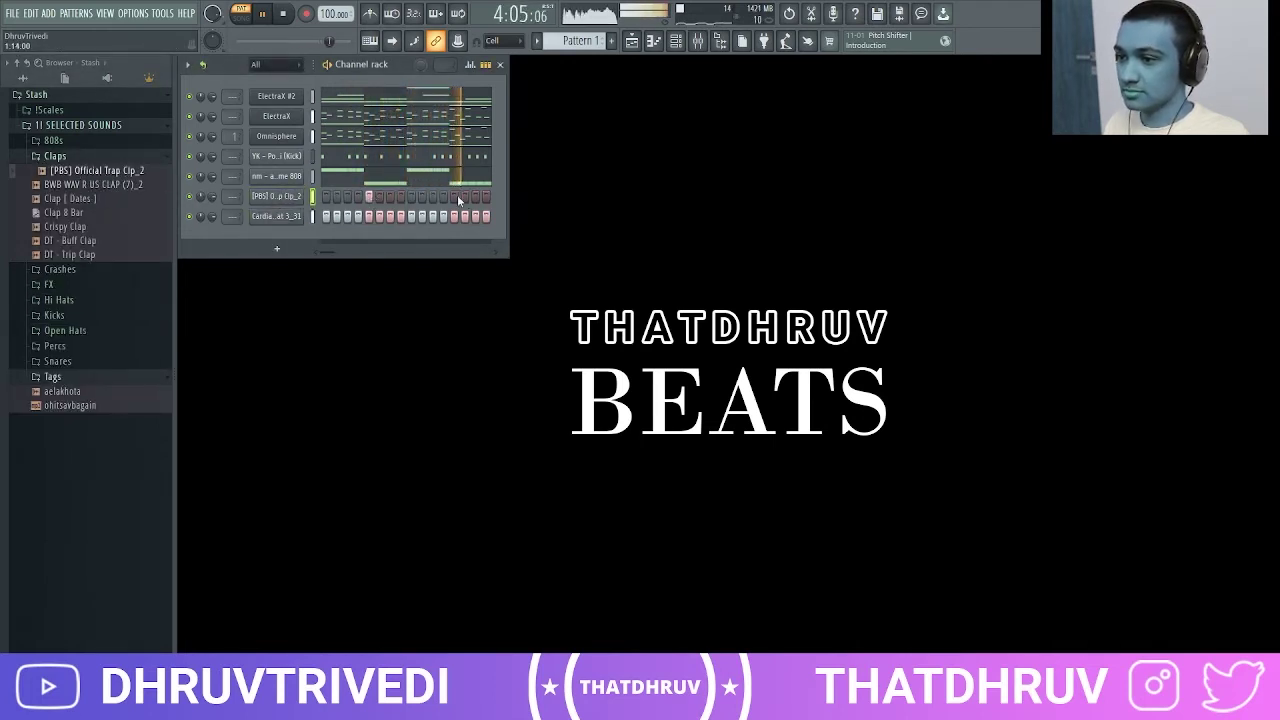
left_click(456, 196)
left_click(470, 65)
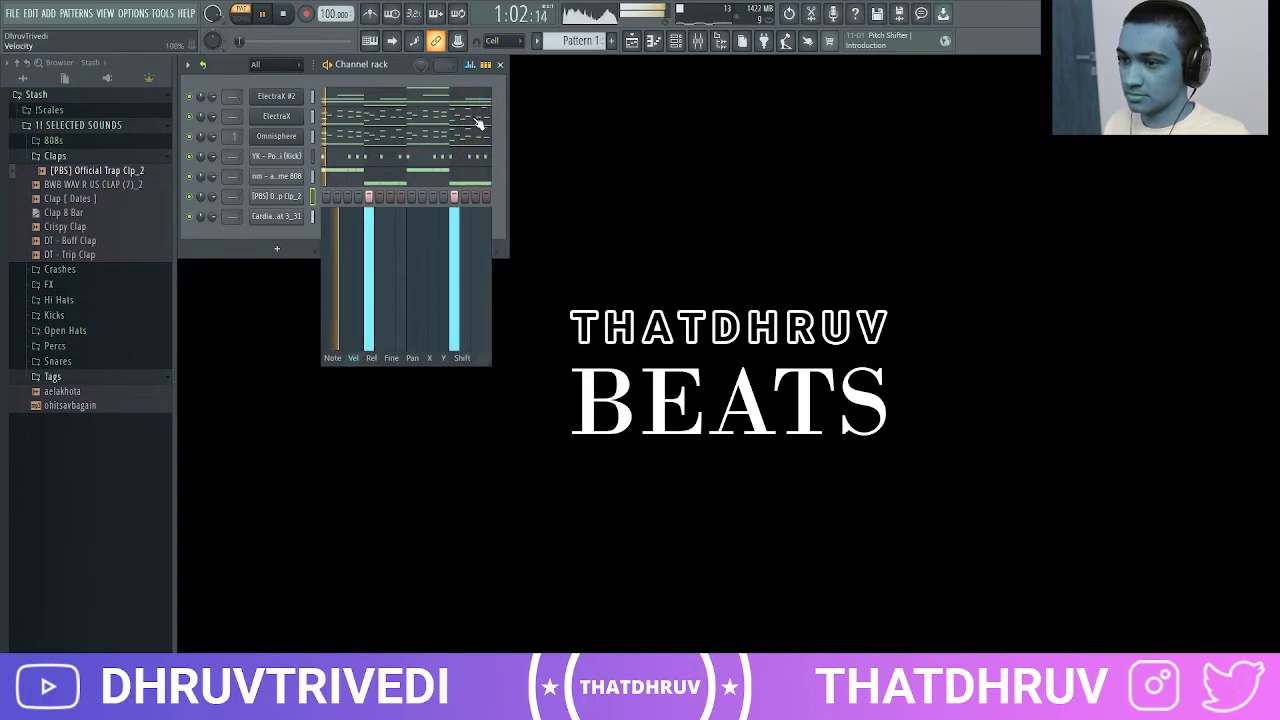
left_click(469, 64)
left_click(88, 157)
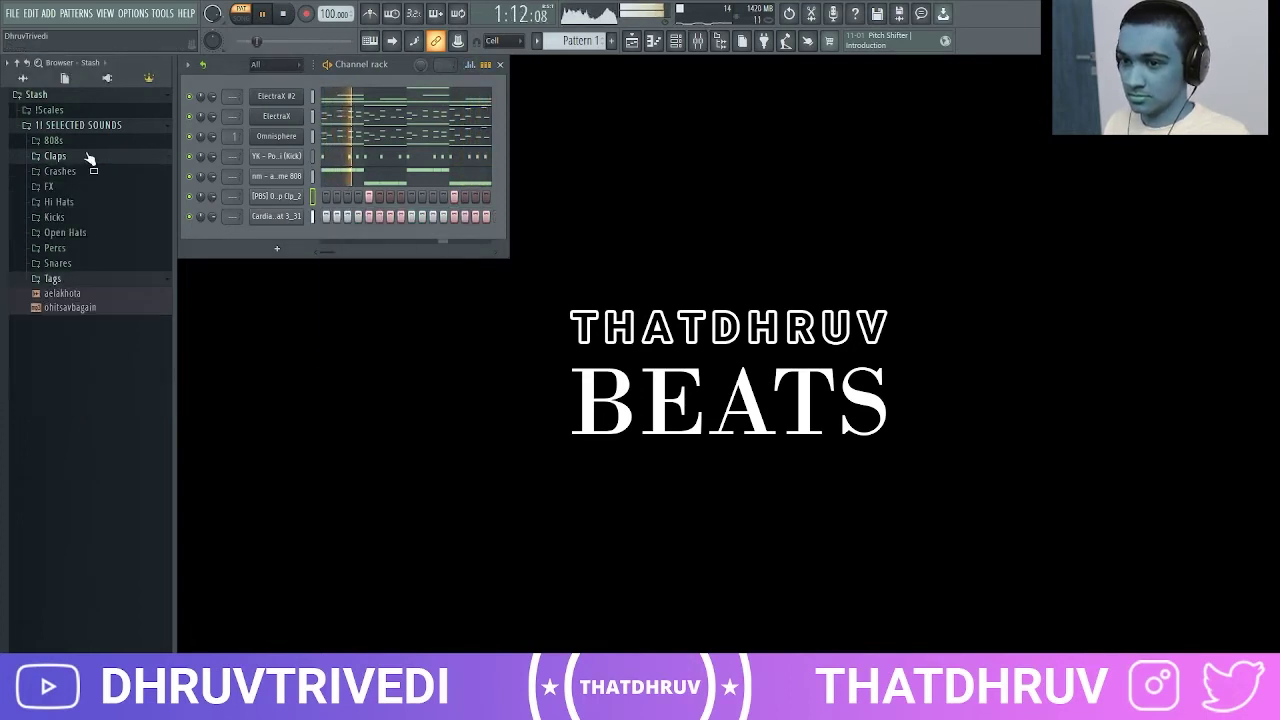
Add "SG - Open Hat" from the Open Hats folder below the hi-hat and place a hit on step 3
left_click(72, 232)
left_click_drag(96, 302, 300, 242)
left_click(347, 236)
left_click(147, 235)
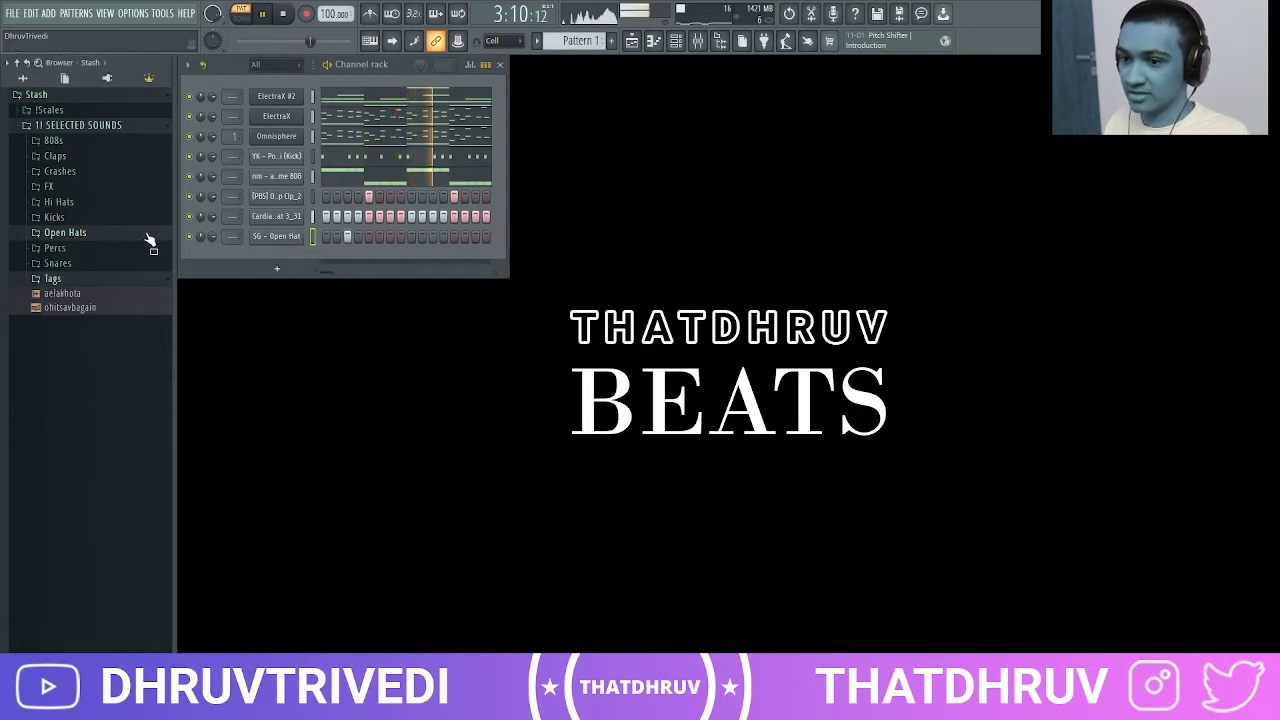
Add "(snare) sharp" from the Snares folder above the hi-hat and place hits on steps 8 and 10
left_click(66, 264)
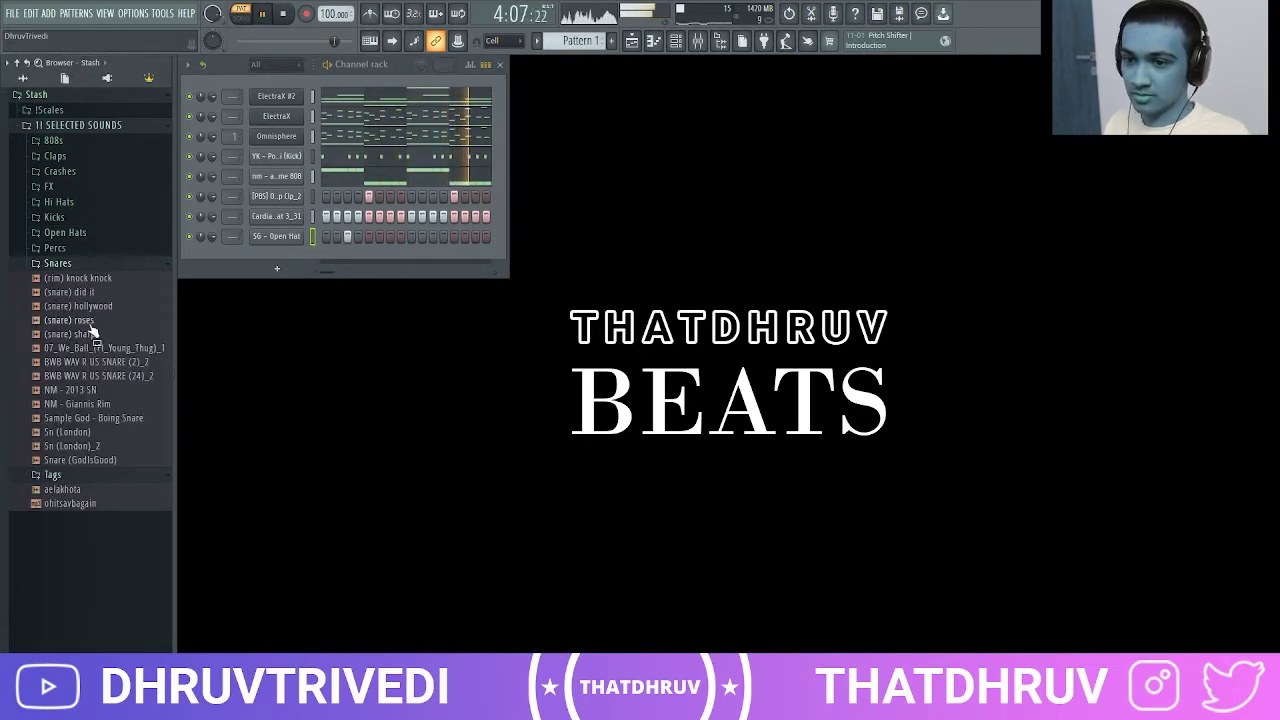
left_click_drag(90, 338, 387, 226)
left_click(400, 216)
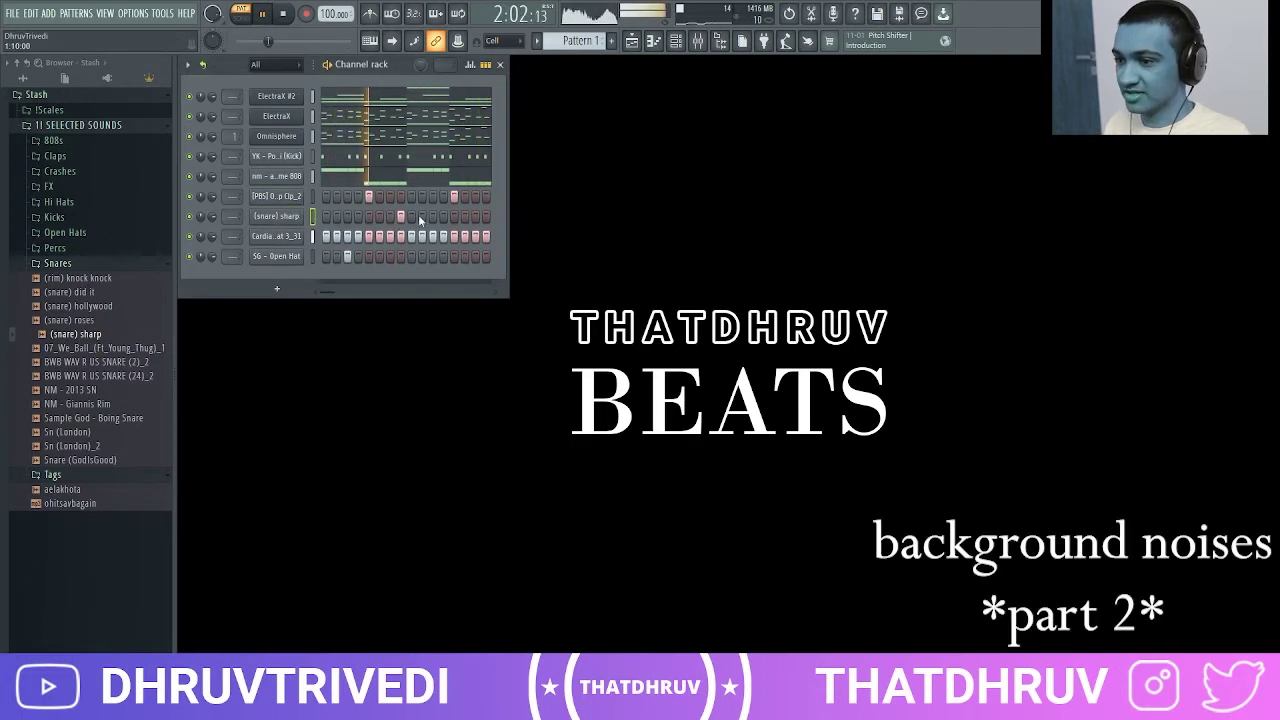
left_click(139, 265)
left_click(470, 66)
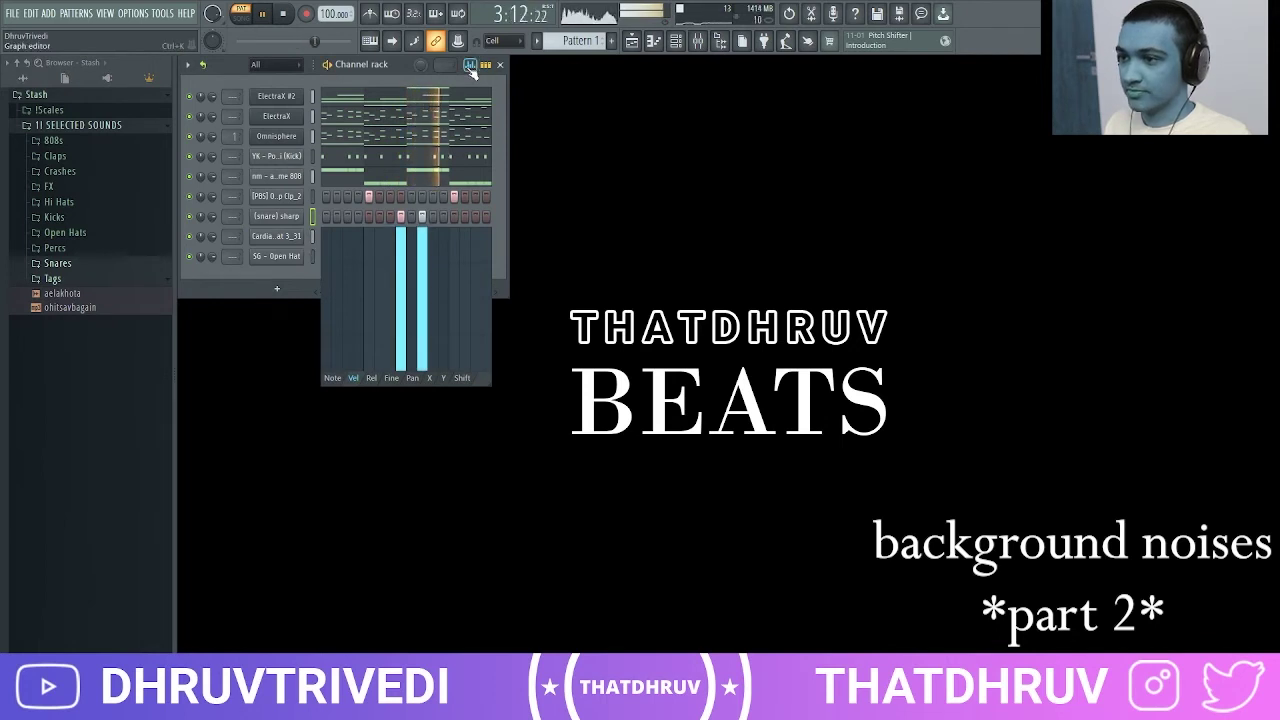
left_click(470, 64)
Burn all looping step channels into the pattern
right_click(300, 196)
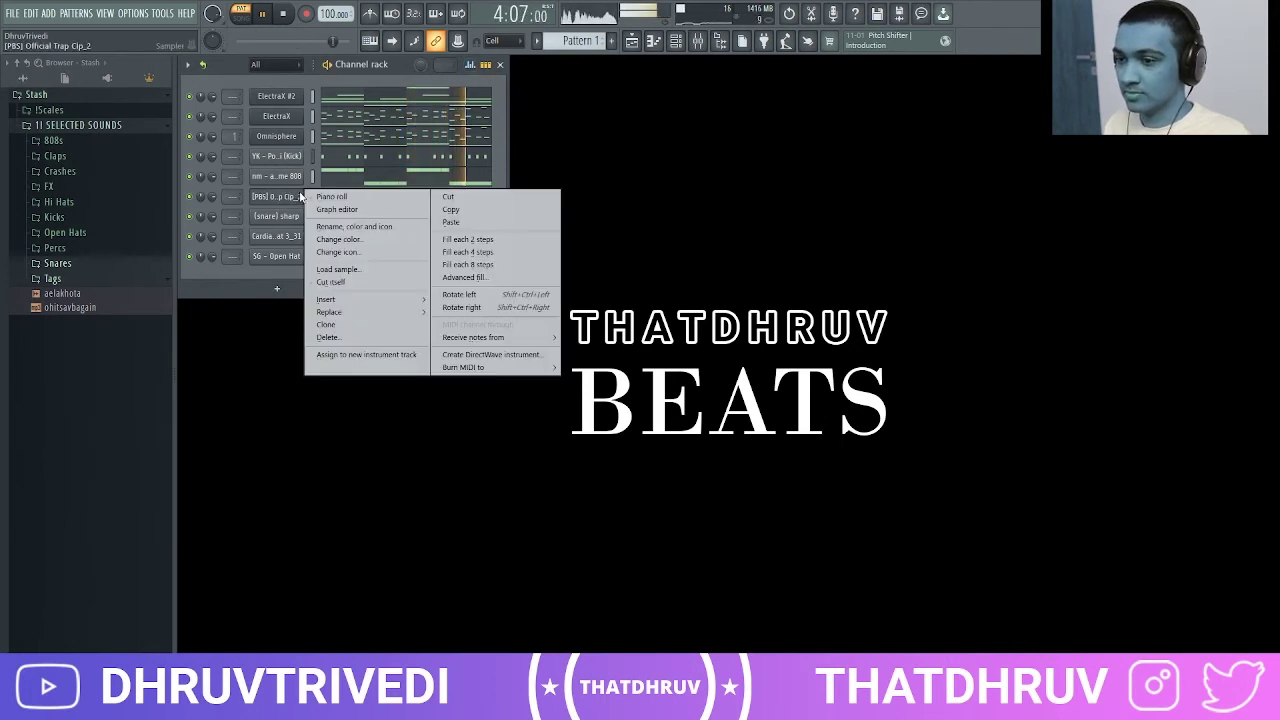
left_click(203, 65)
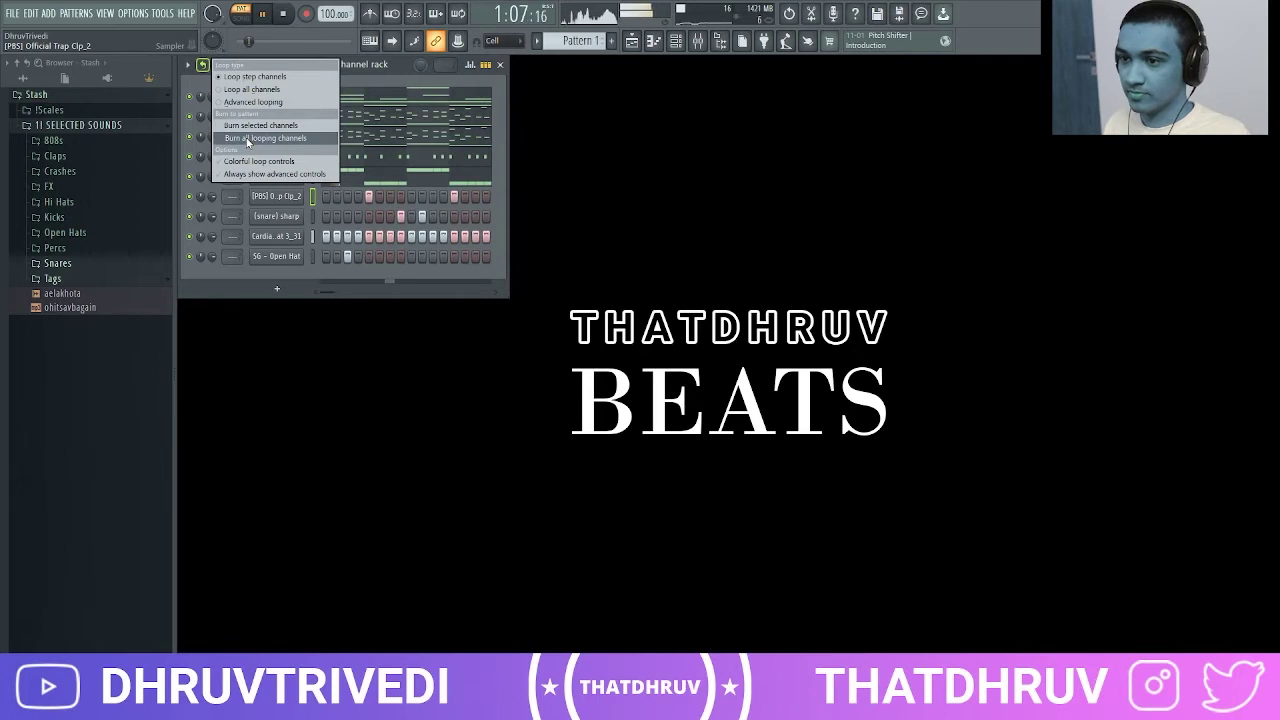
left_click(248, 142)
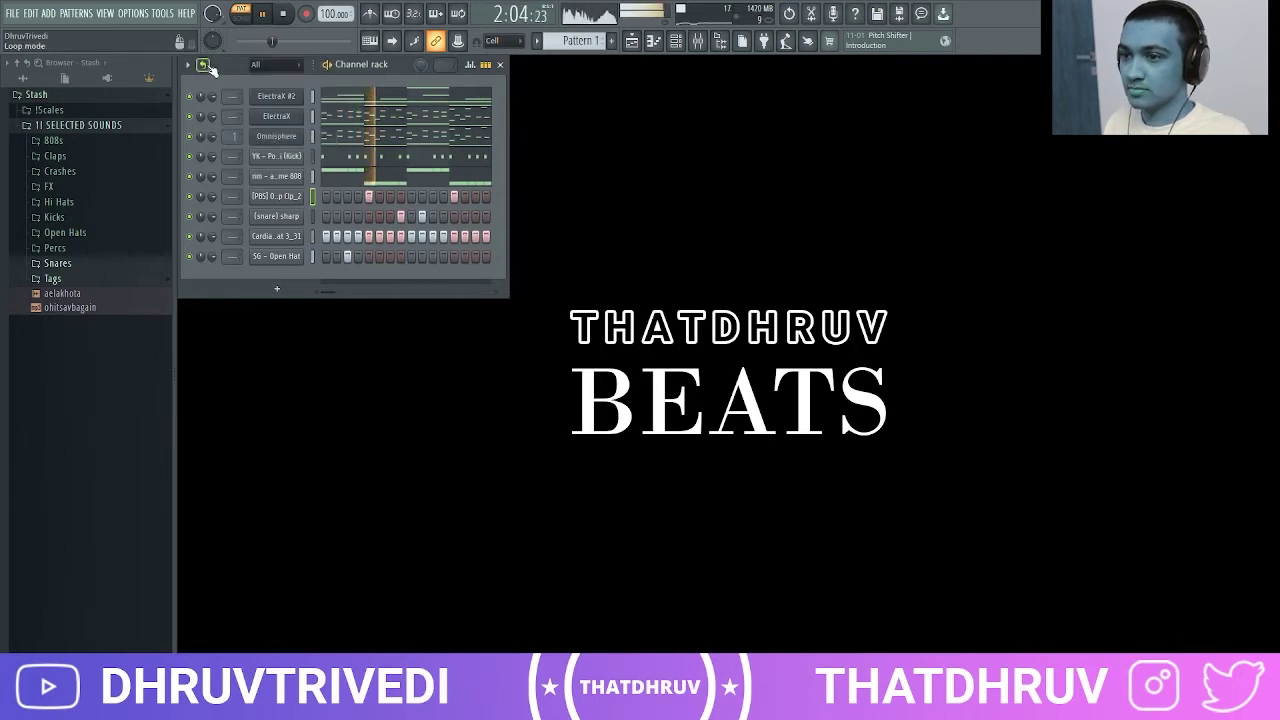
Open the drum piano roll and delete the "(snare) sharp" notes in bars 2 and 4
right_click(318, 197)
left_click(330, 197)
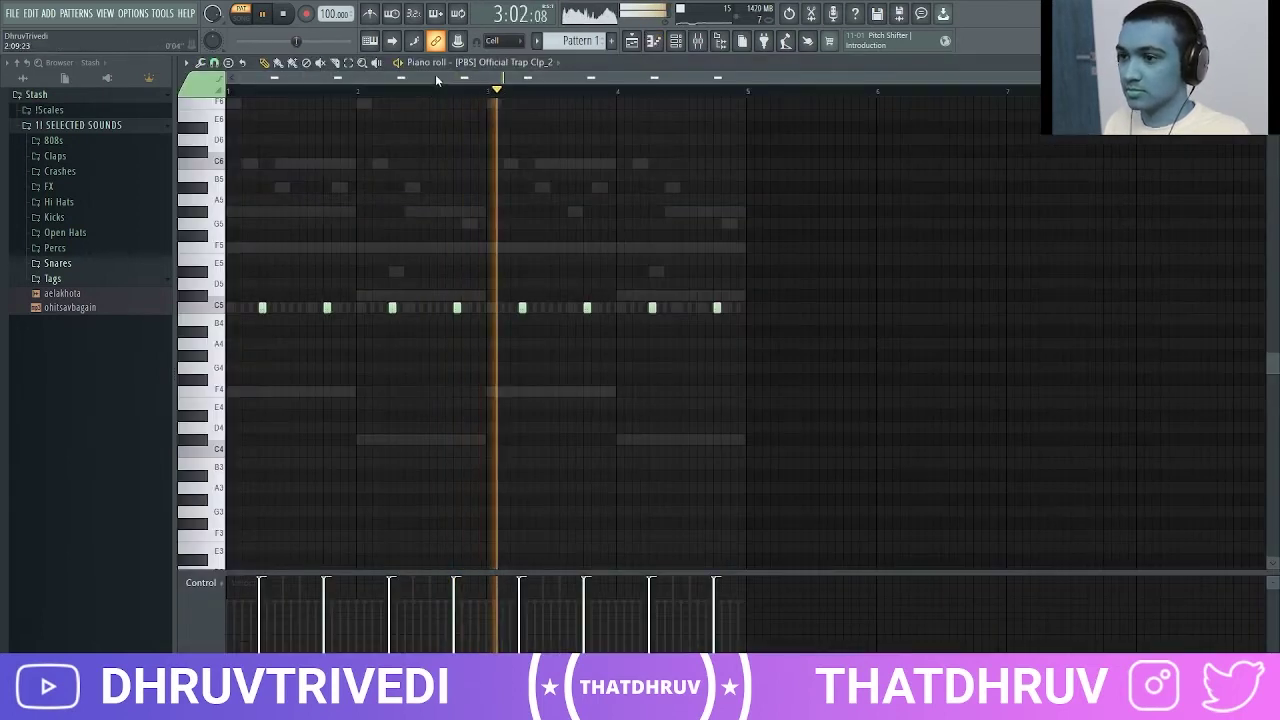
right_click(416, 307)
right_click(433, 307)
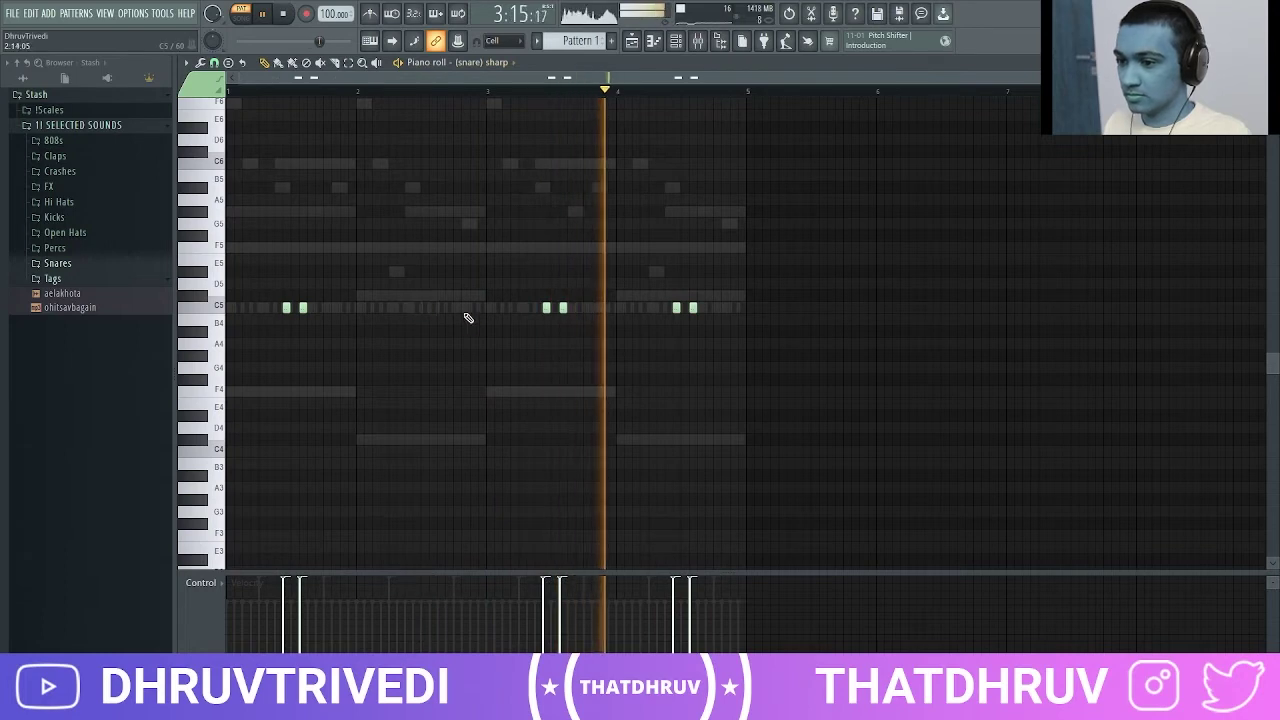
right_click(676, 307)
right_click(693, 307)
Lengthen all "SG - Open Hat" notes by one step in the piano roll and return to the channel rack
scroll(500, 63, "down", 3)
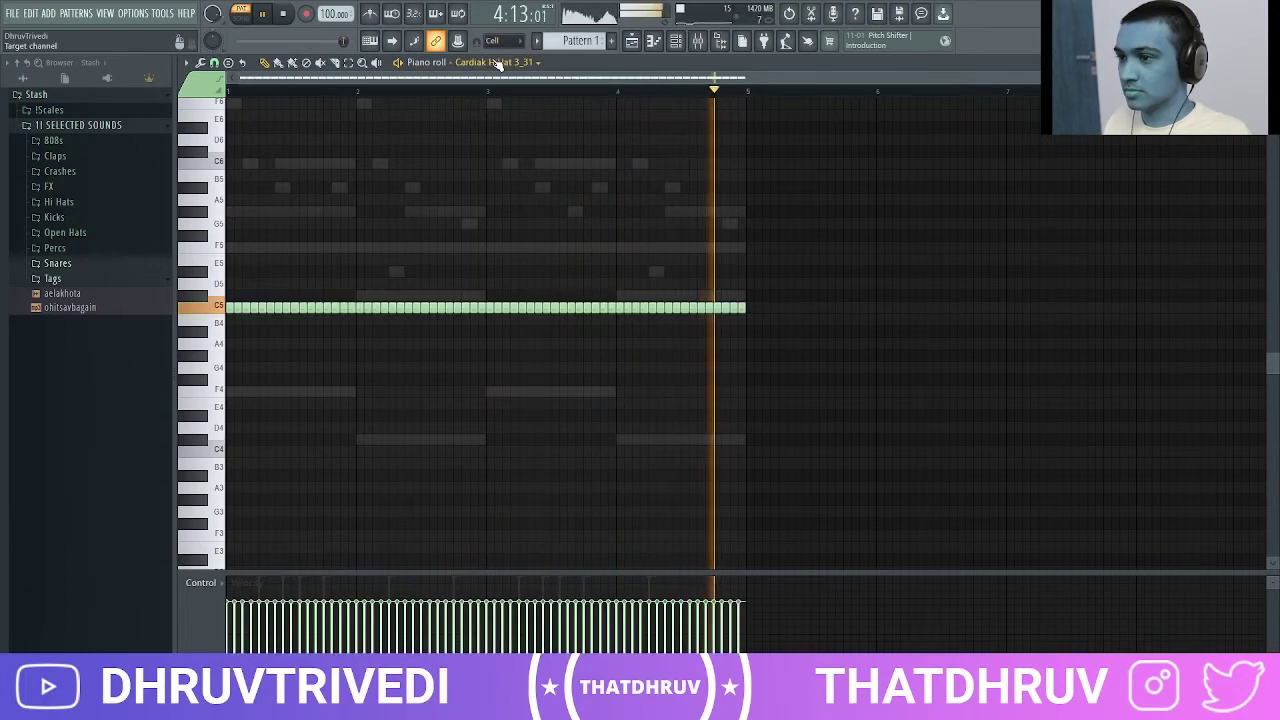
key("ctrl+a")
left_click_drag(250, 308, 259, 308)
key("ctrl+d")
key("Escape")
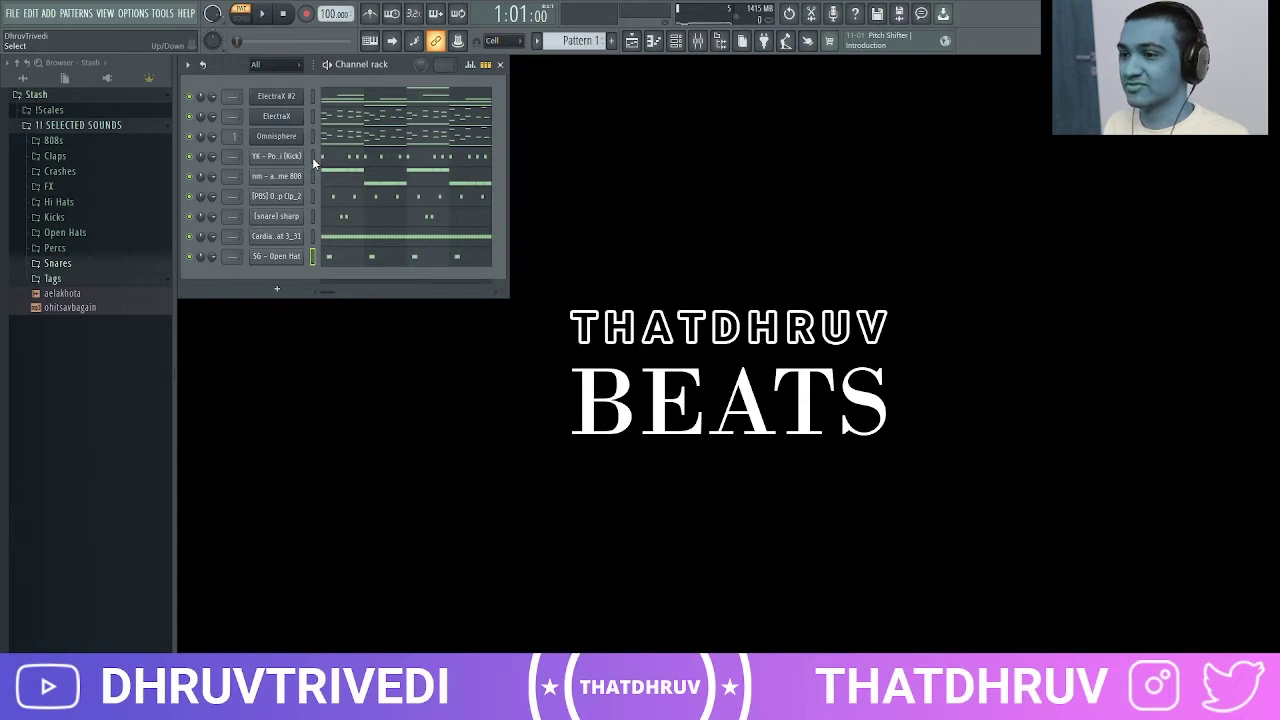
Add an extra kick note directly after the second kick in bars 1 and 3, and play the pattern
right_click(288, 157)
left_click(336, 160)
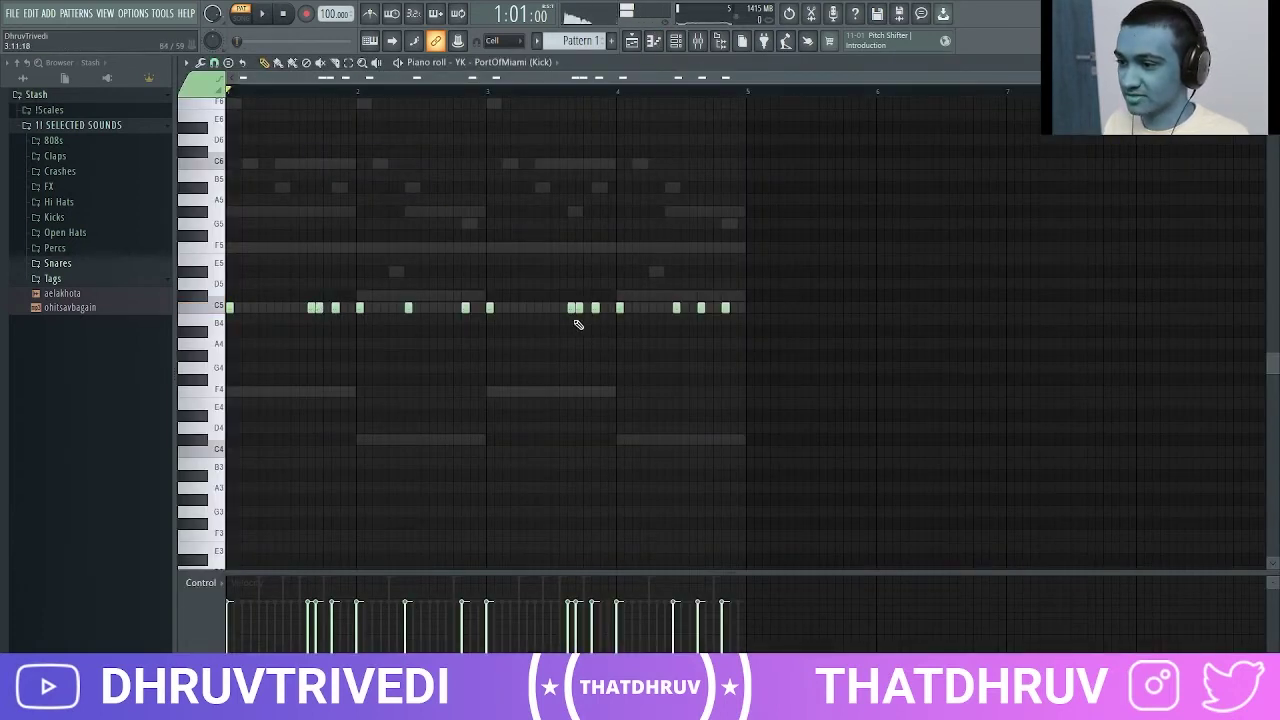
key("space")
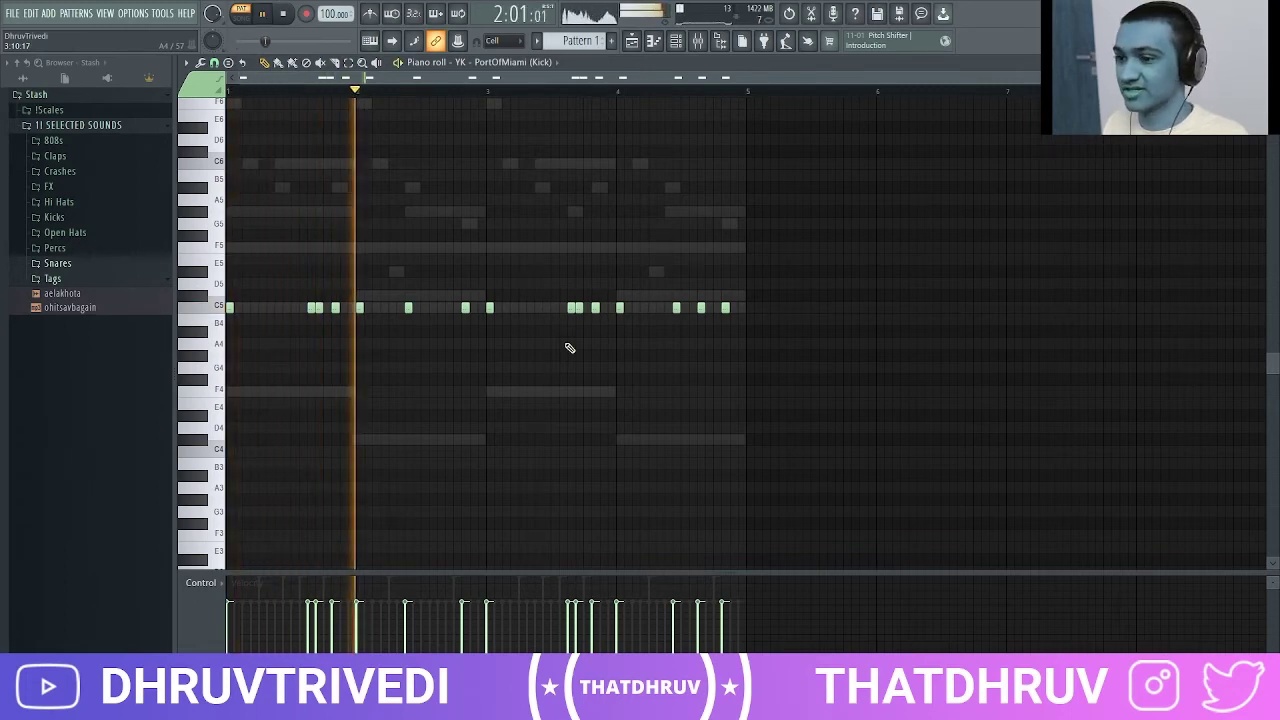
Return to the channel rack, stop playback, and route all channels to their own mixer tracks
key("Escape")
double_click(313, 97)
key("space")
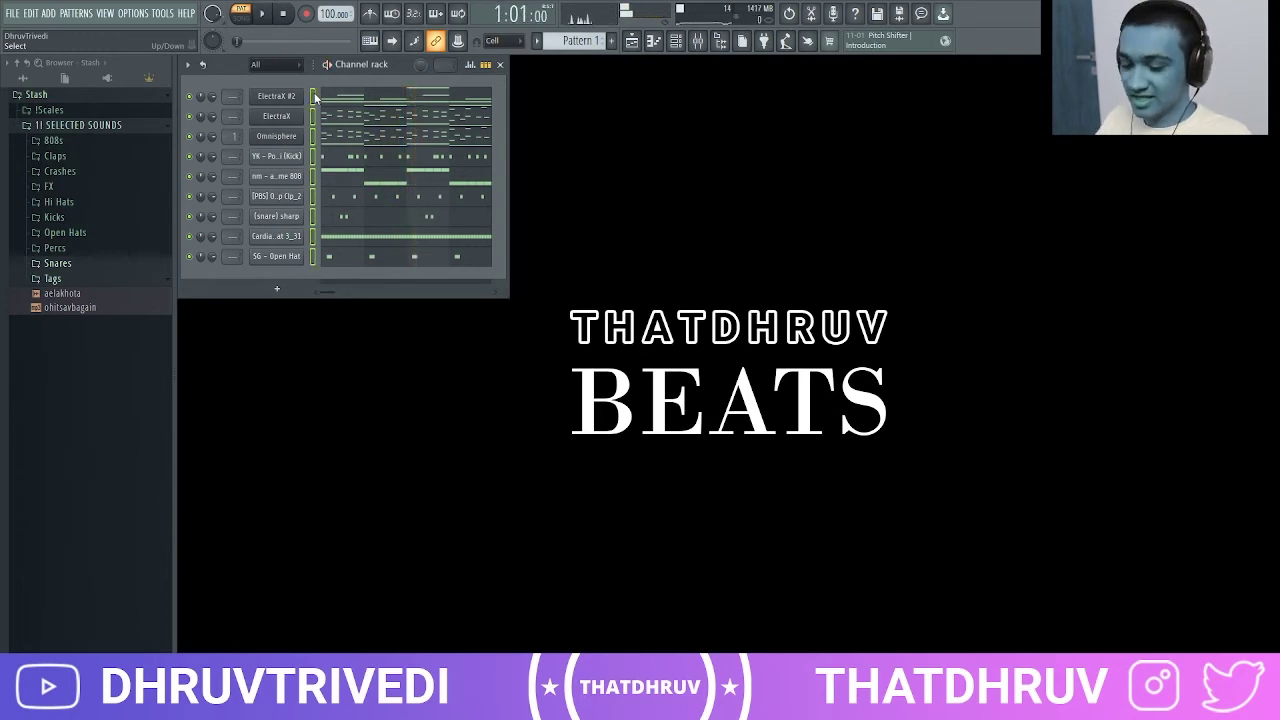
key("ctrl+l")
Select mixer tracks 1 to 9 and pull all their volume faders down to zero
left_click(609, 261)
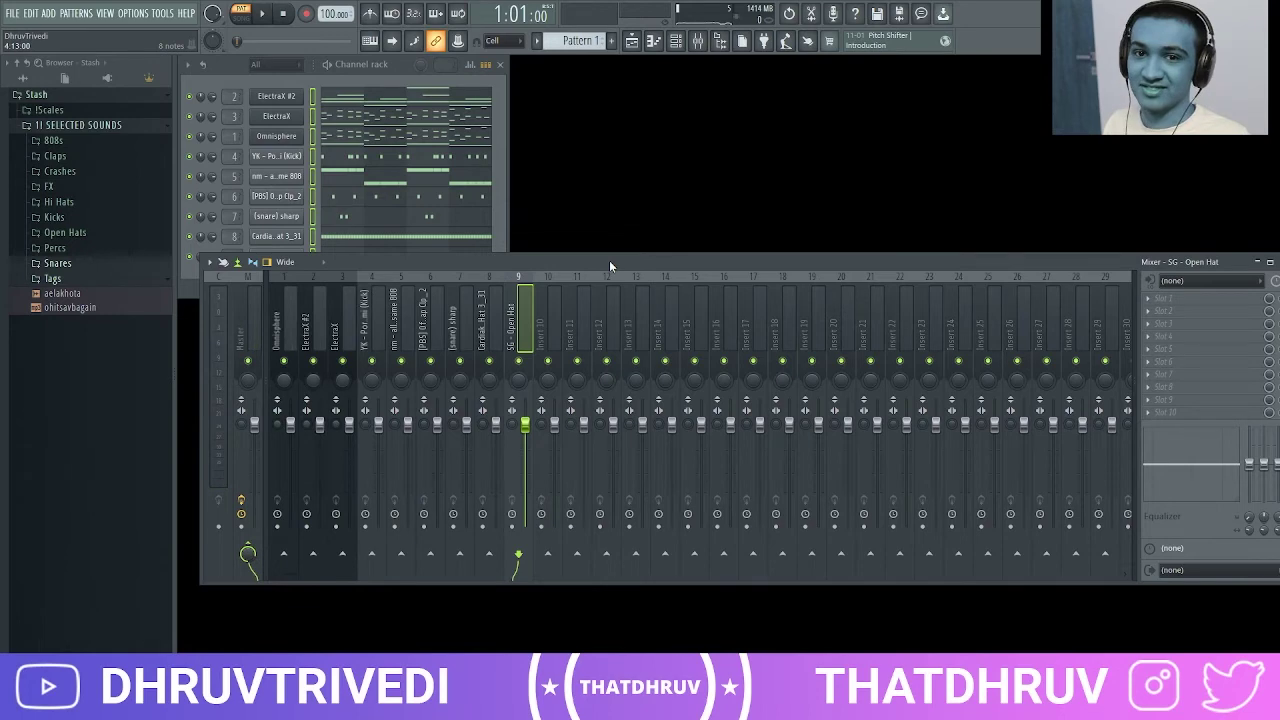
left_click_drag(503, 331, 285, 345)
left_click_drag(290, 424, 292, 531)
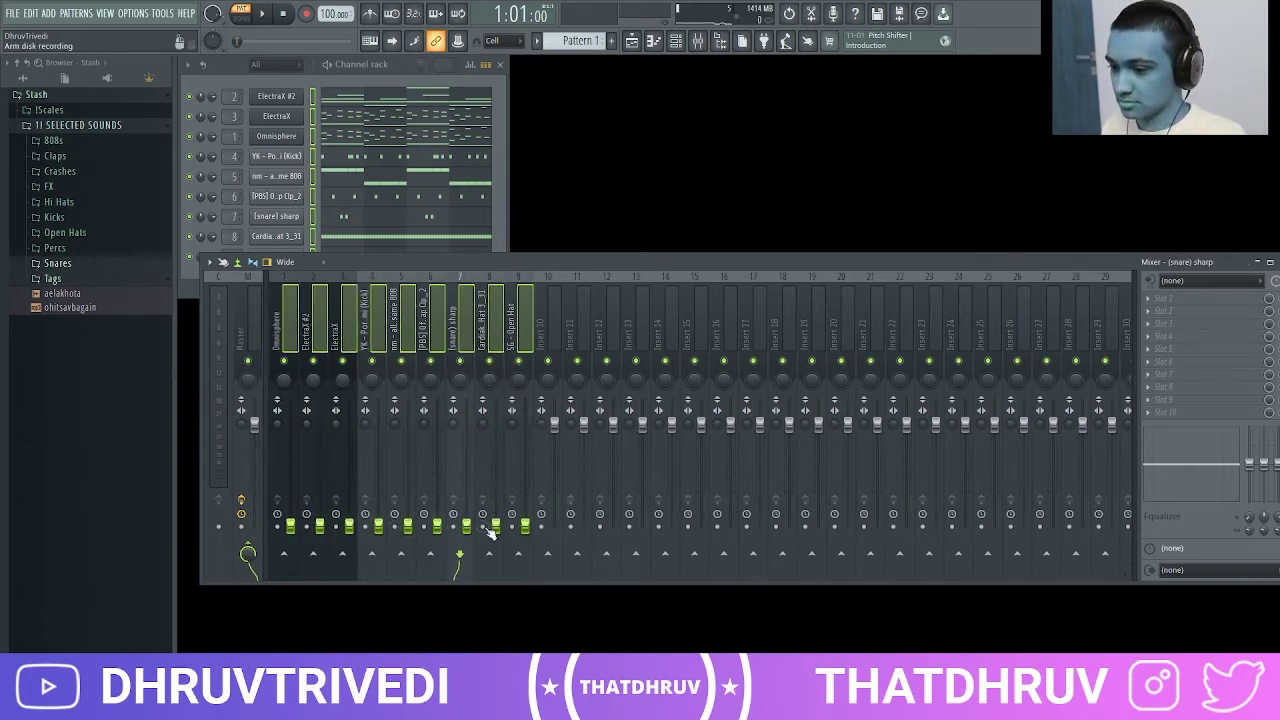
Solo and raise the mixer faders one by one for Omnisphere, both ElectraX tracks, the kick, the 808 and the clap
left_click(289, 328)
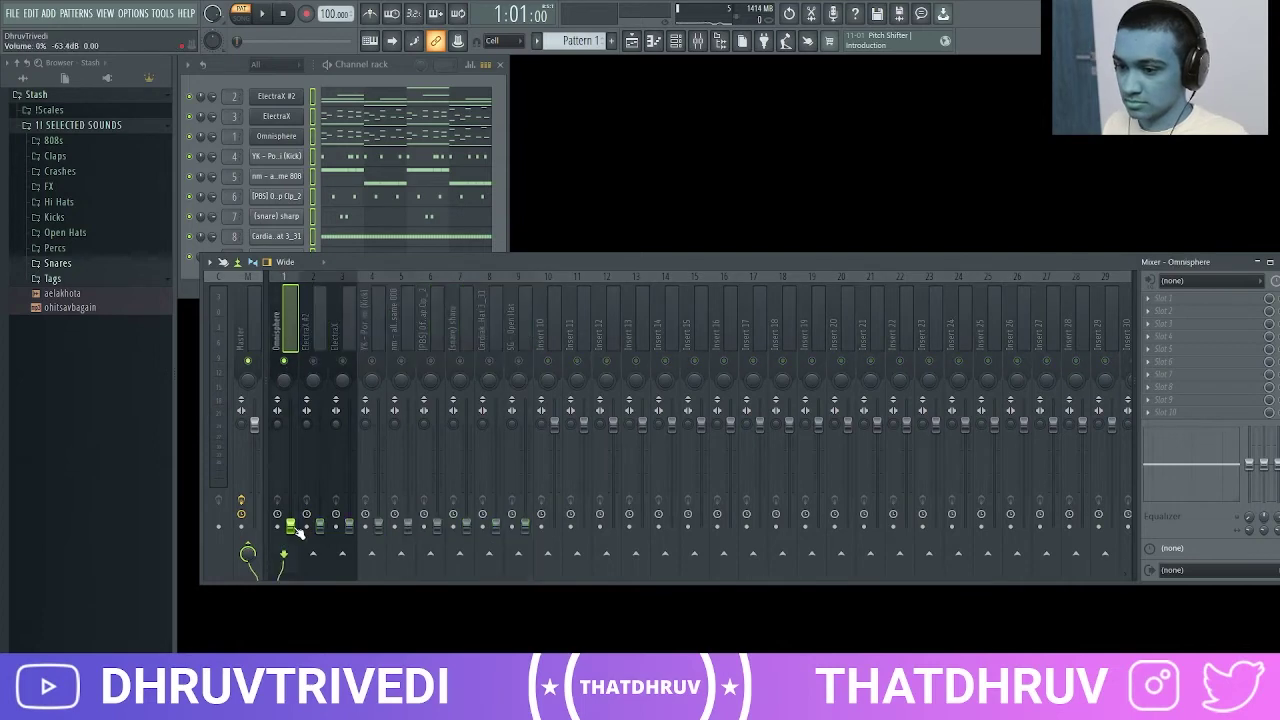
left_click_drag(318, 503, 349, 474)
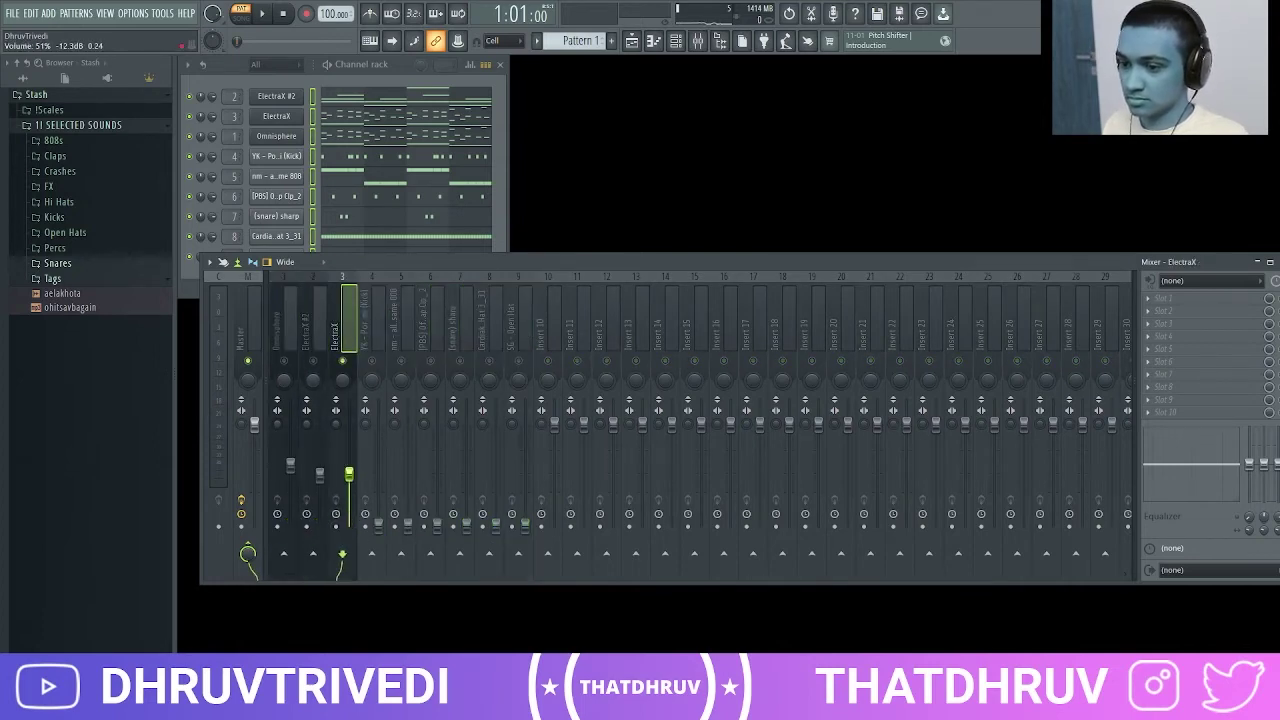
left_click_drag(379, 526, 379, 450)
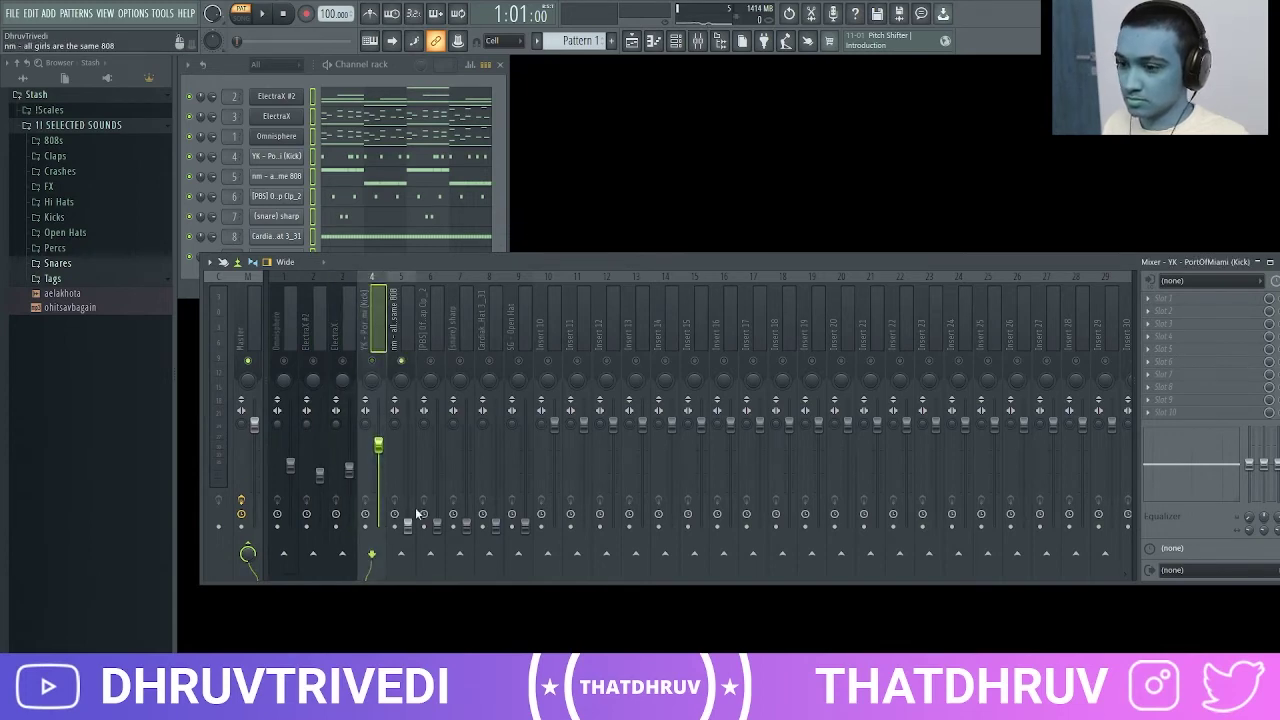
left_click_drag(408, 524, 408, 474)
left_click_drag(437, 524, 437, 480)
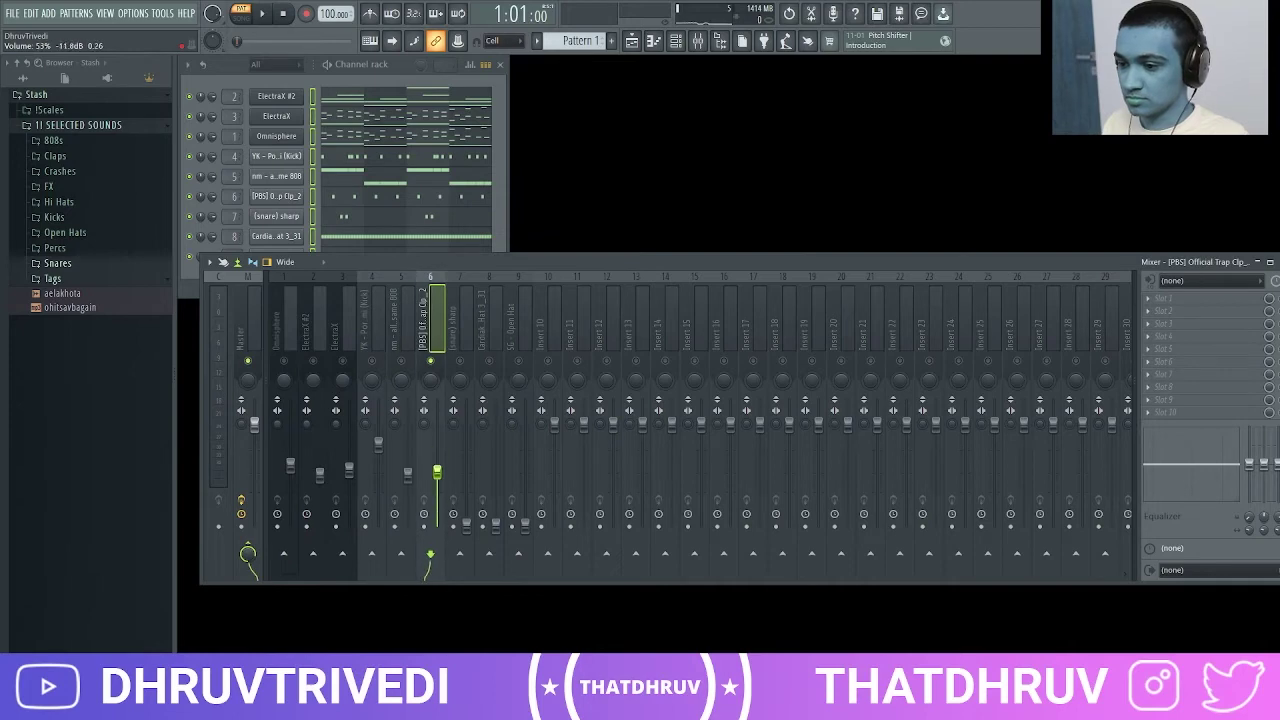
Reposition the mixer and raise the snare, hi-hat and open hat faders, bringing the open hat to about 29%
left_click_drag(1115, 268, 1087, 277)
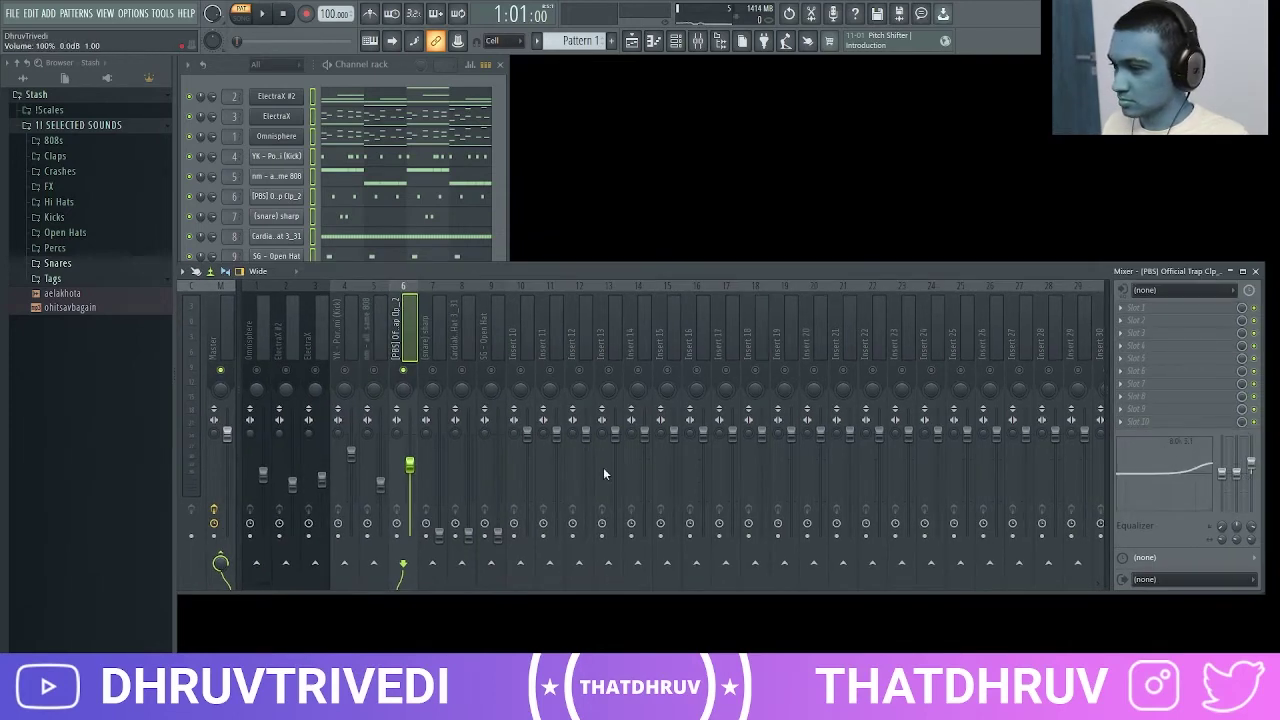
left_click_drag(438, 535, 467, 468)
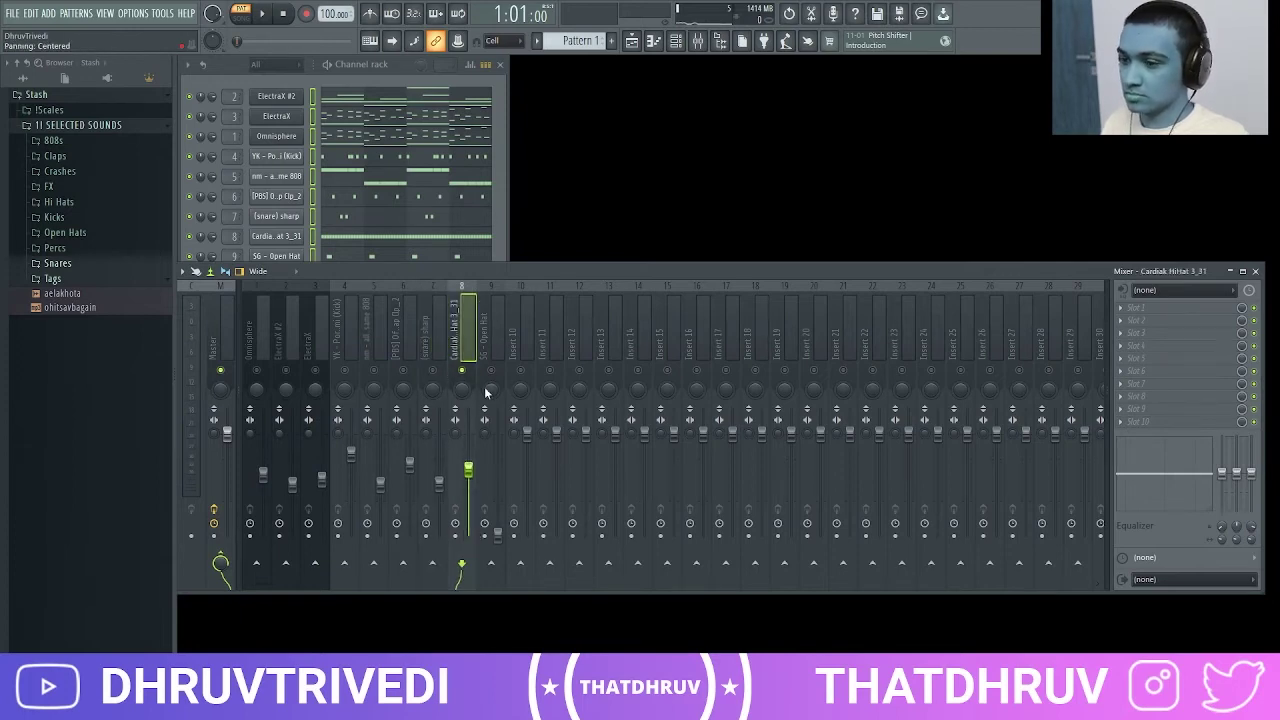
left_click_drag(497, 535, 497, 503)
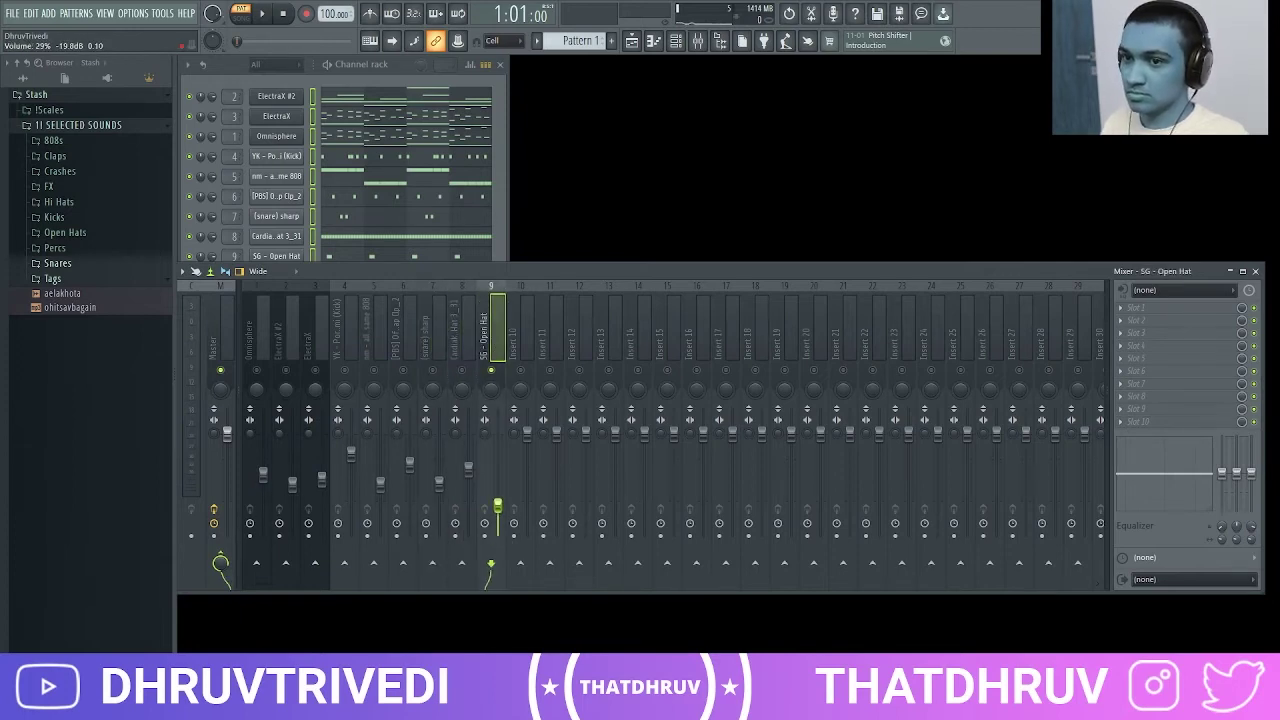
Adjust the envelope settings of the Fruity Limiter on the master track
left_click(221, 347)
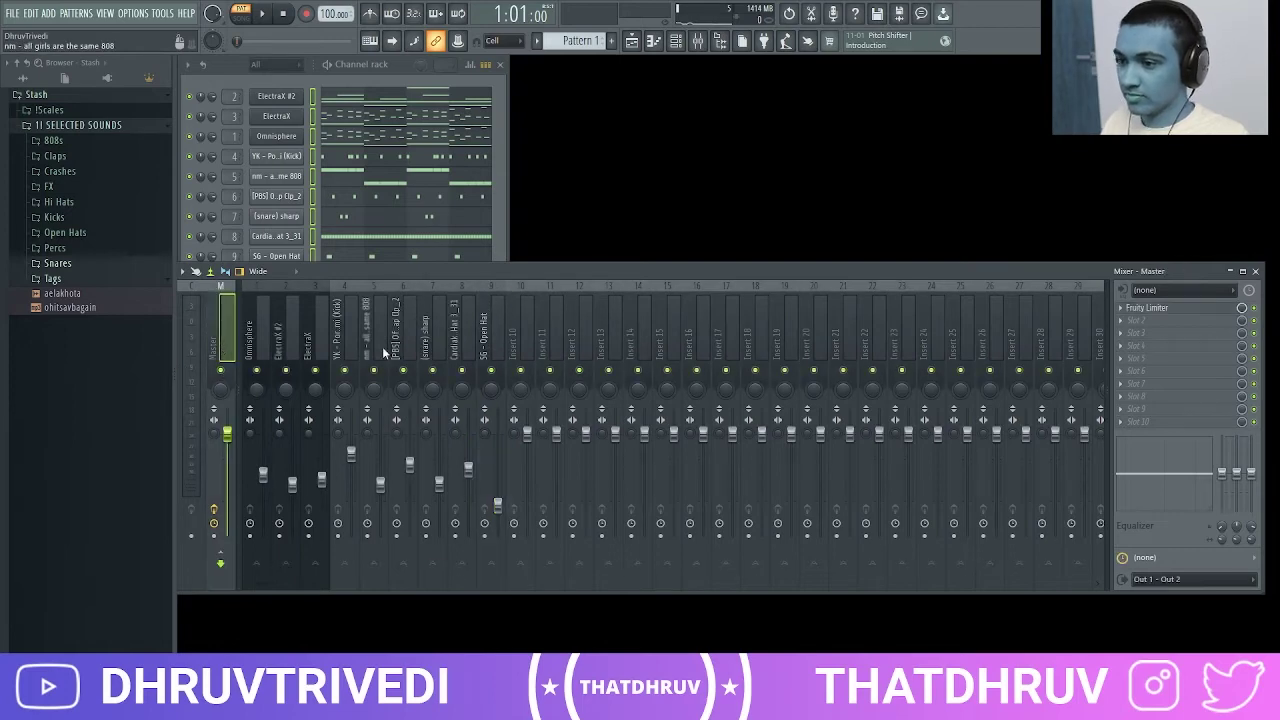
left_click(1173, 310)
left_click_drag(408, 157, 648, 157)
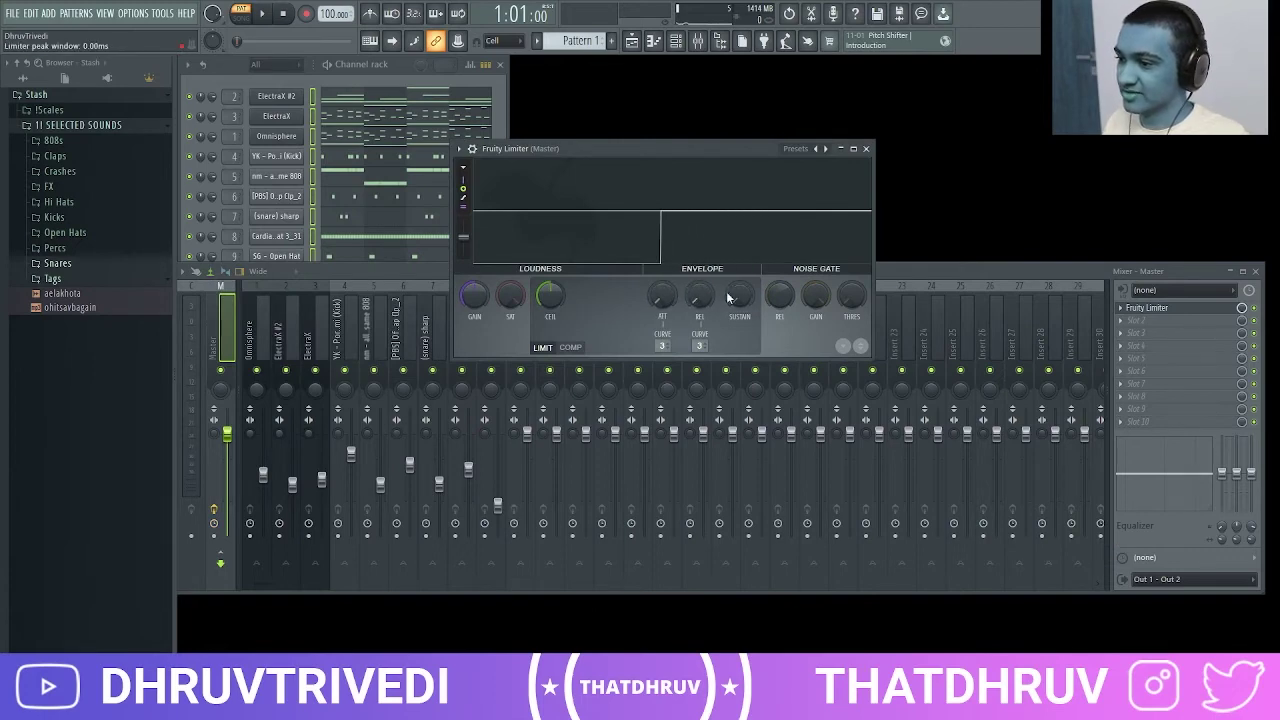
scroll(483, 300, "up", 3)
scroll(483, 300, "up", 2)
left_click(1150, 308)
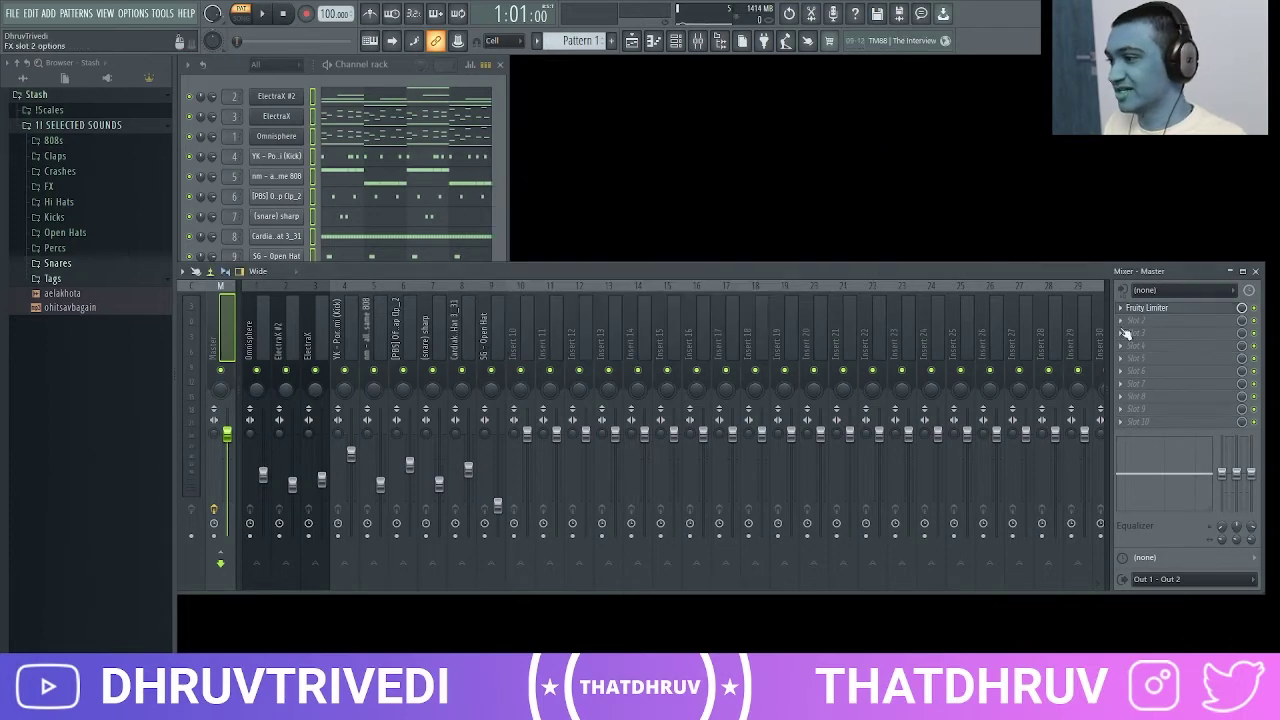
Add a Fruity Multiband Compressor to the master's second effect slot and load its Mastering 2.4dB preset
left_click(1135, 321)
left_click(989, 331)
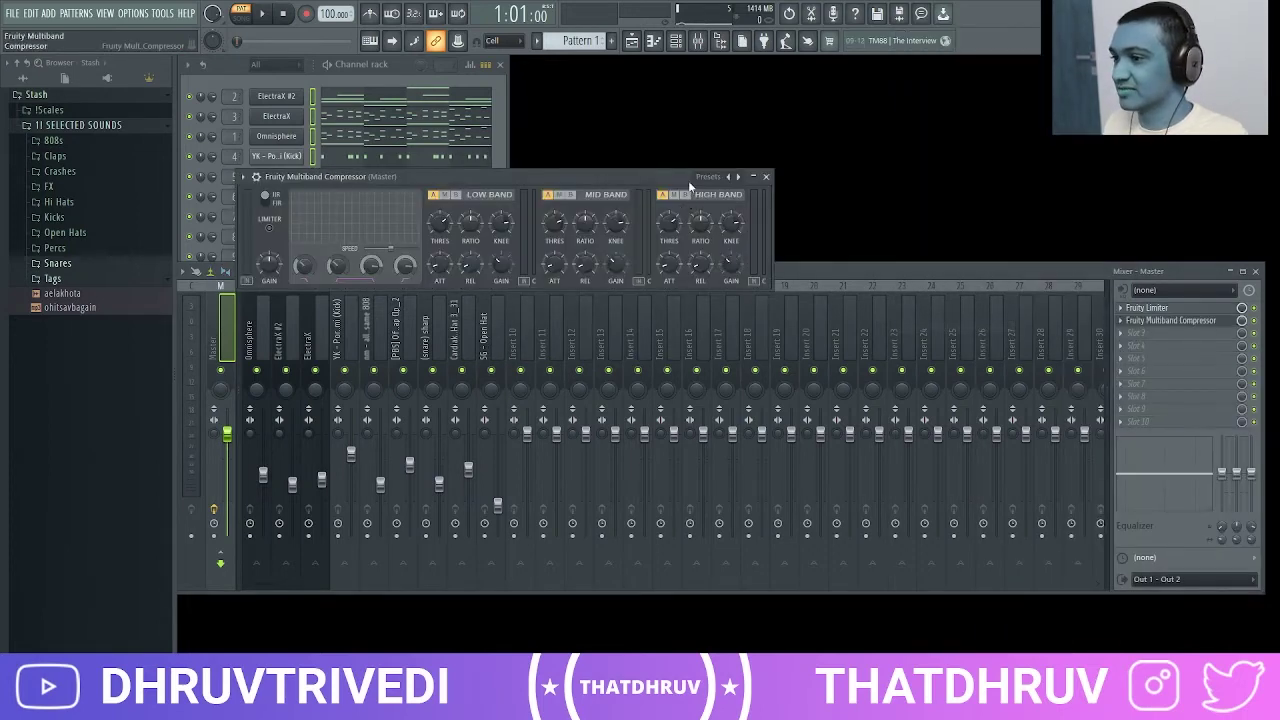
left_click(745, 176)
left_click(737, 376)
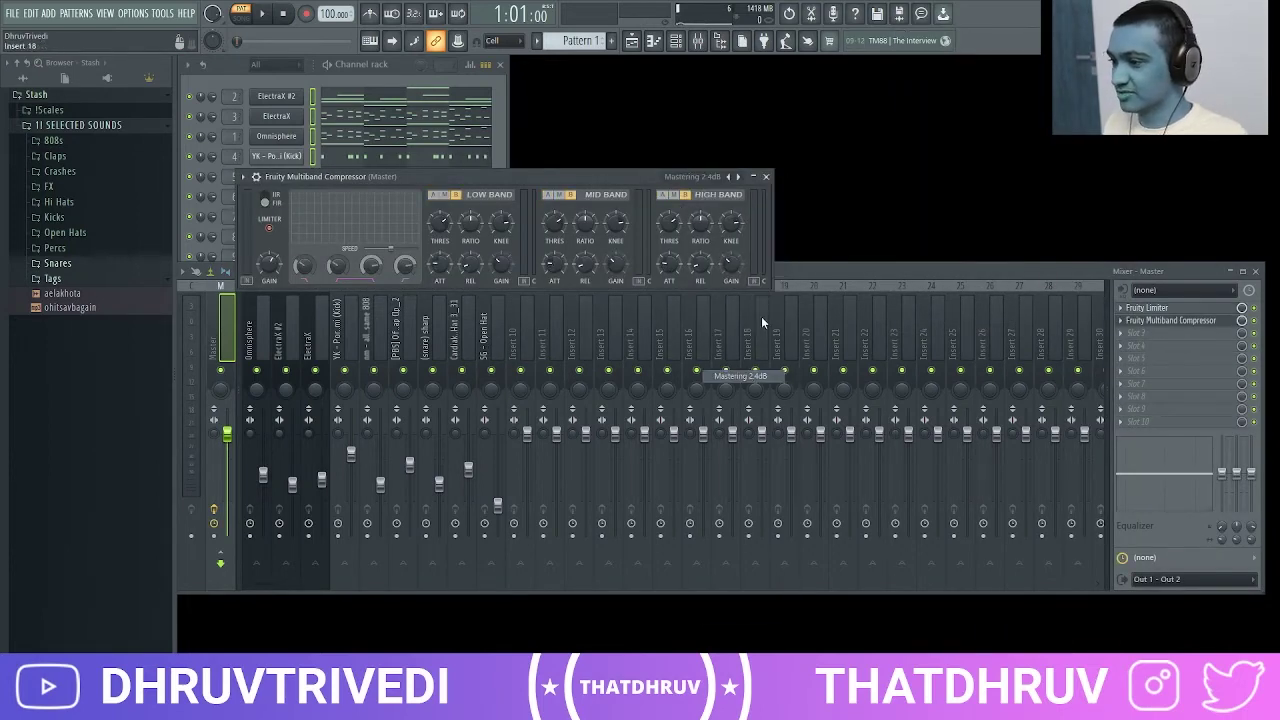
left_click(766, 177)
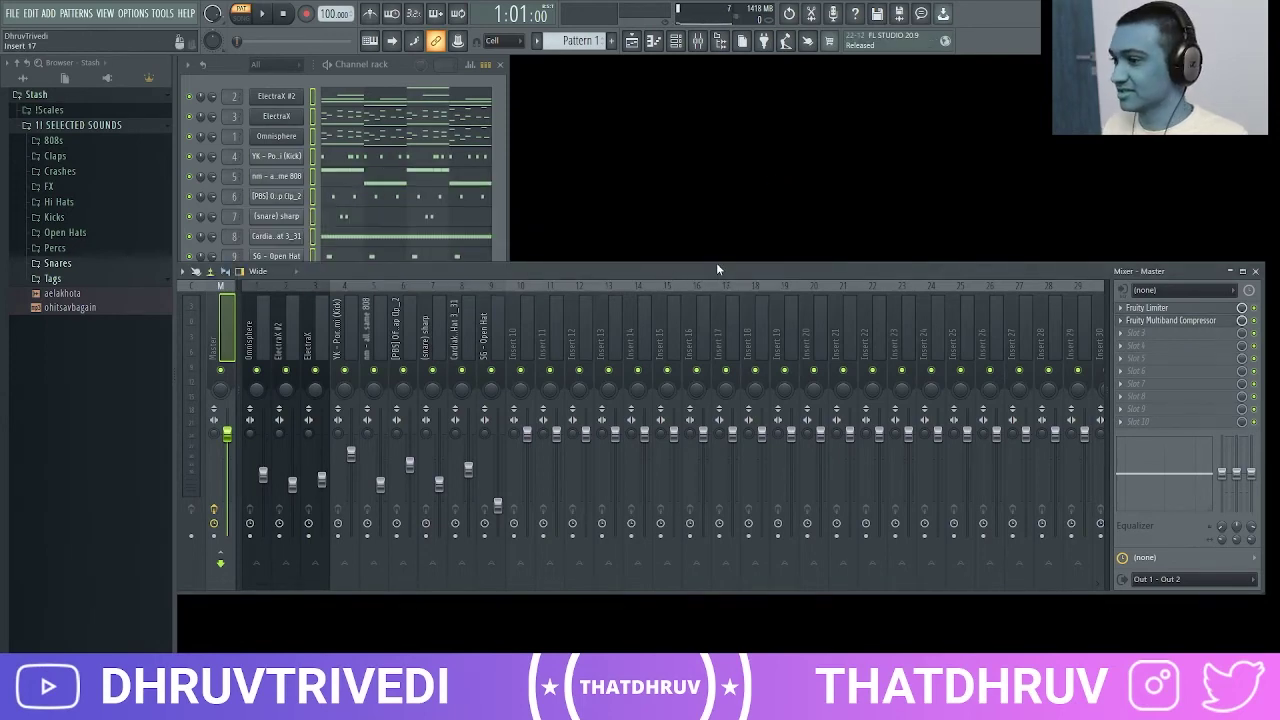
Split Pattern 1 by channel while it plays, and bring up the playlist in place of the channel rack
key("space")
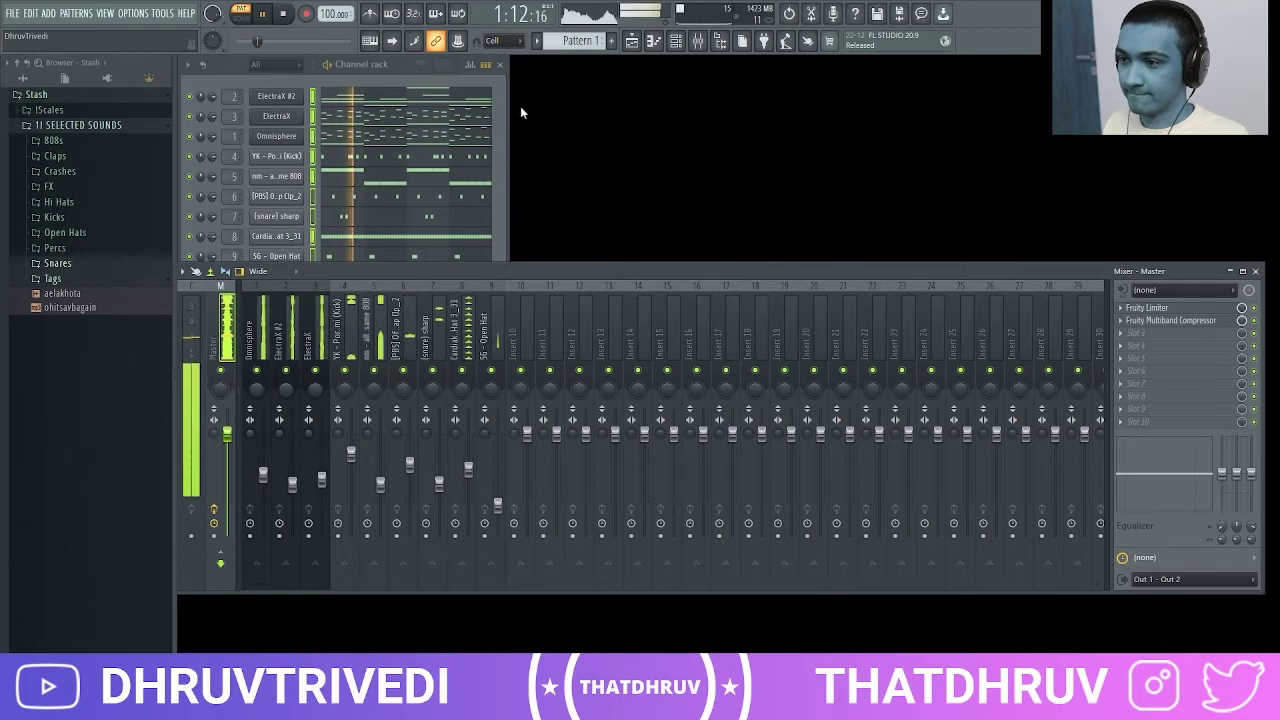
left_click(536, 40)
left_click(628, 254)
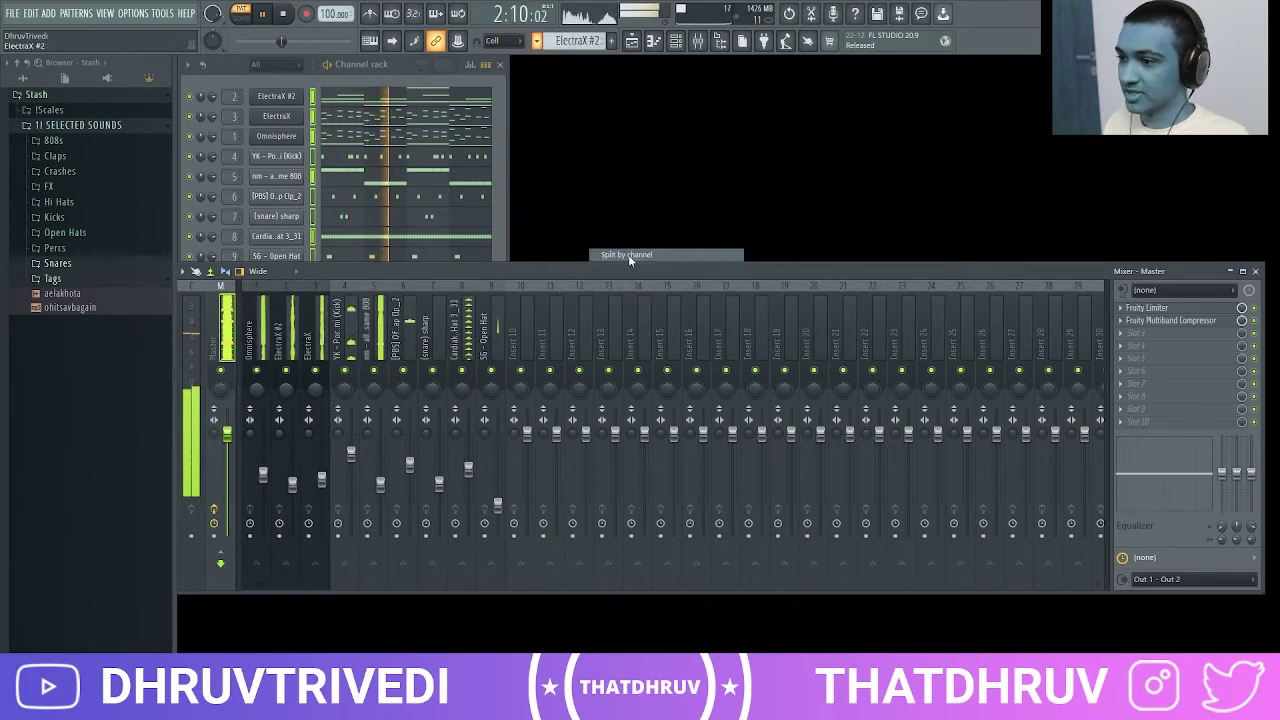
left_click(501, 65)
left_click(631, 41)
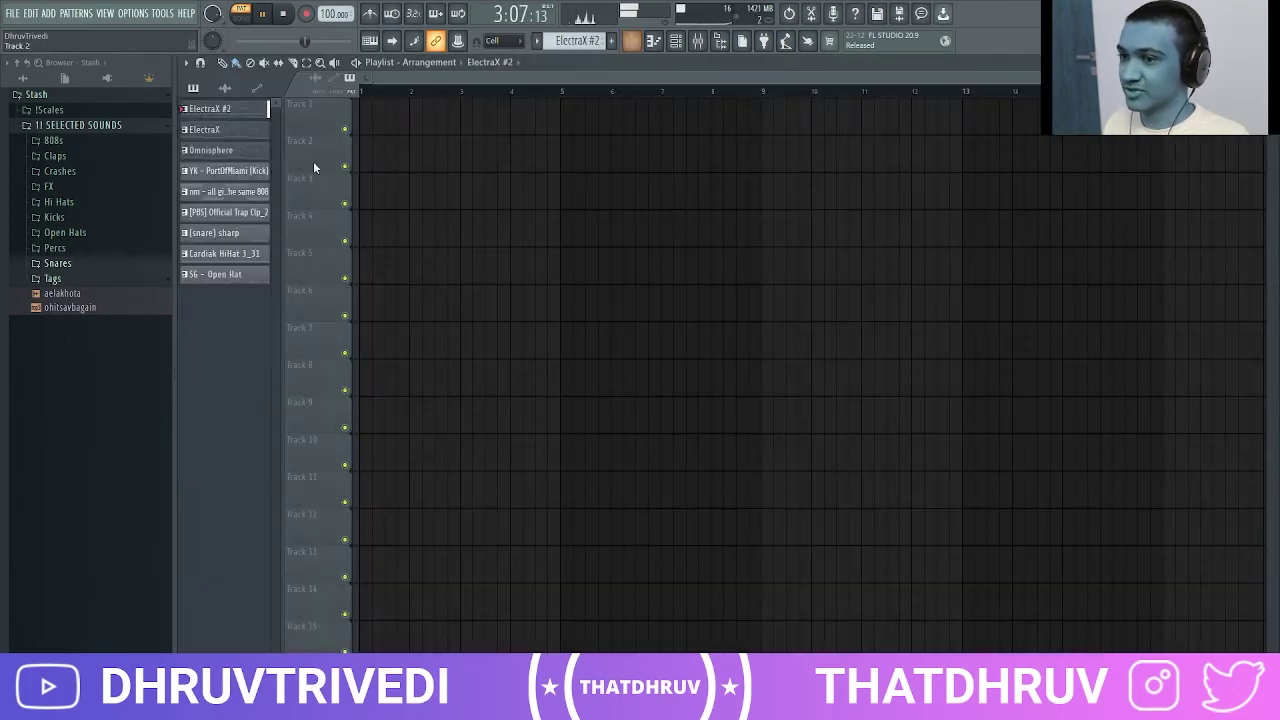
Place all nine split patterns at bar 1 on tracks 1 to 9 and extend the snare clip to bar 5
left_click(238, 276, "shift")
left_click_drag(237, 129, 367, 130)
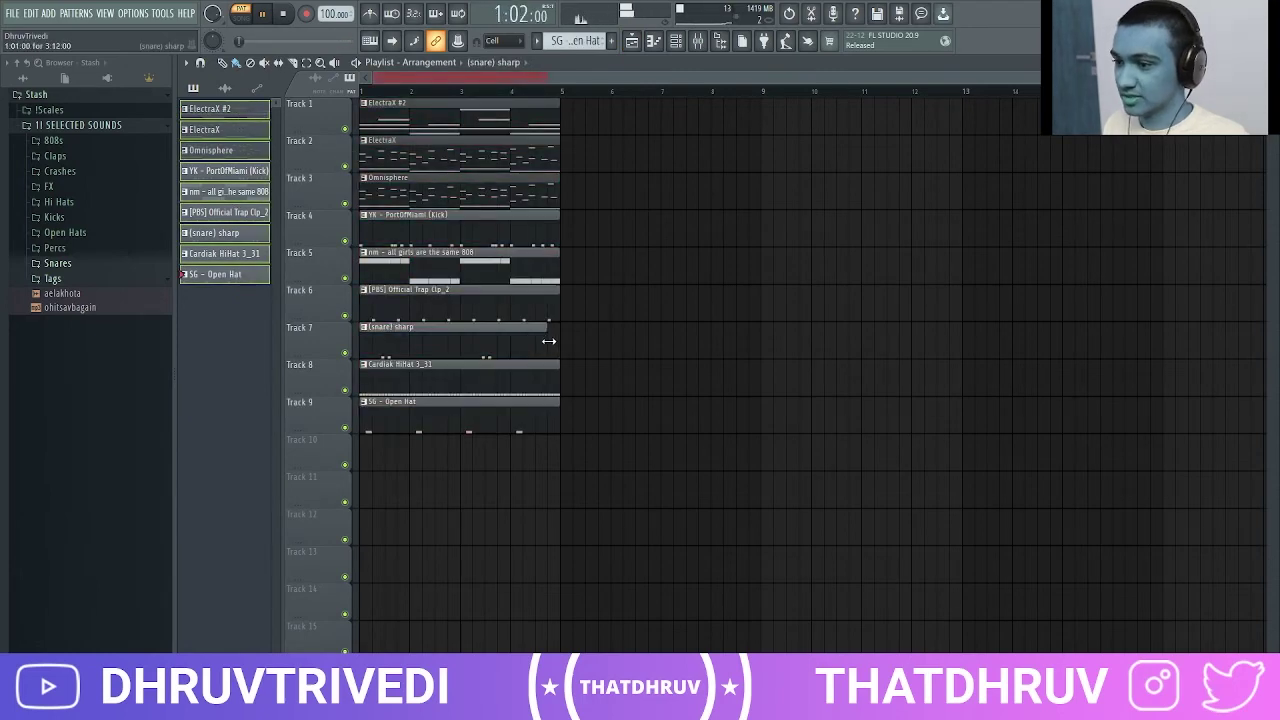
left_click_drag(544, 341, 561, 343)
Duplicate the four-bar block of clips repeatedly until eight copies run to bar 33, and clear the selection
key("ctrl+a")
key("ctrl+b")
key("ctrl+a")
key("ctrl+b")
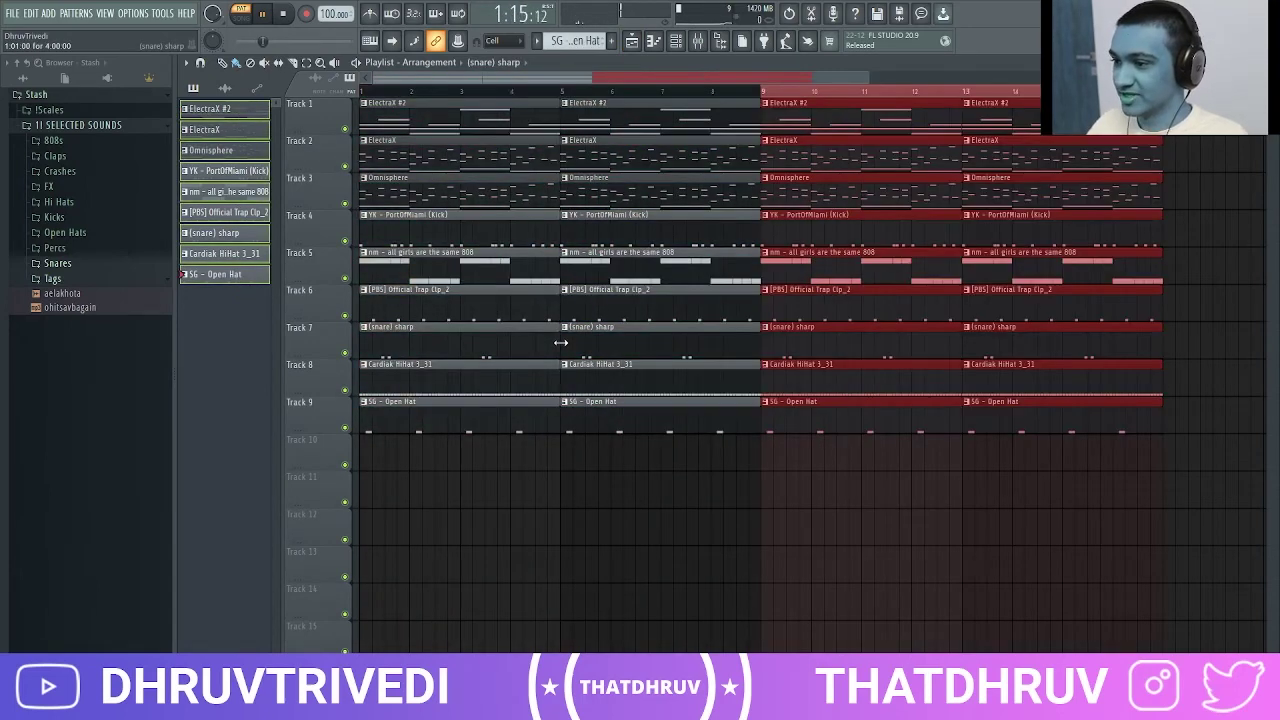
key("ctrl+a")
key("ctrl+b")
key("ctrl+d")
scroll(714, 103, "down", 5)
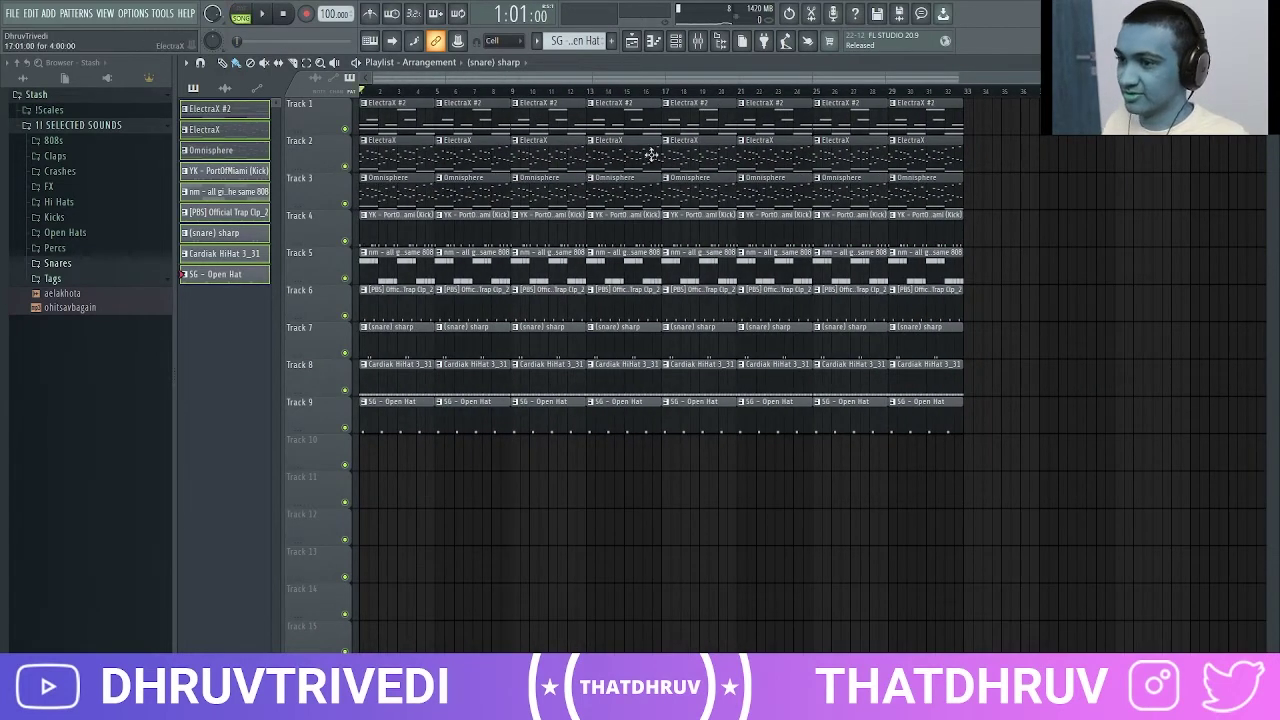
Delete the ElectraX #2, kick, 808, clap, snare, hi-hat and open hat clips from the first four-bar block
right_click(408, 125)
right_click(410, 225)
right_click(405, 262)
right_click(400, 298)
right_click(395, 335)
right_click(390, 372)
right_click(385, 409)
Play the song and delete the kick, 808, snare and open hat clips at bar 5 and the kick clip at bar 9
key("space")
right_click(474, 230)
right_click(482, 258)
right_click(482, 335)
right_click(486, 405)
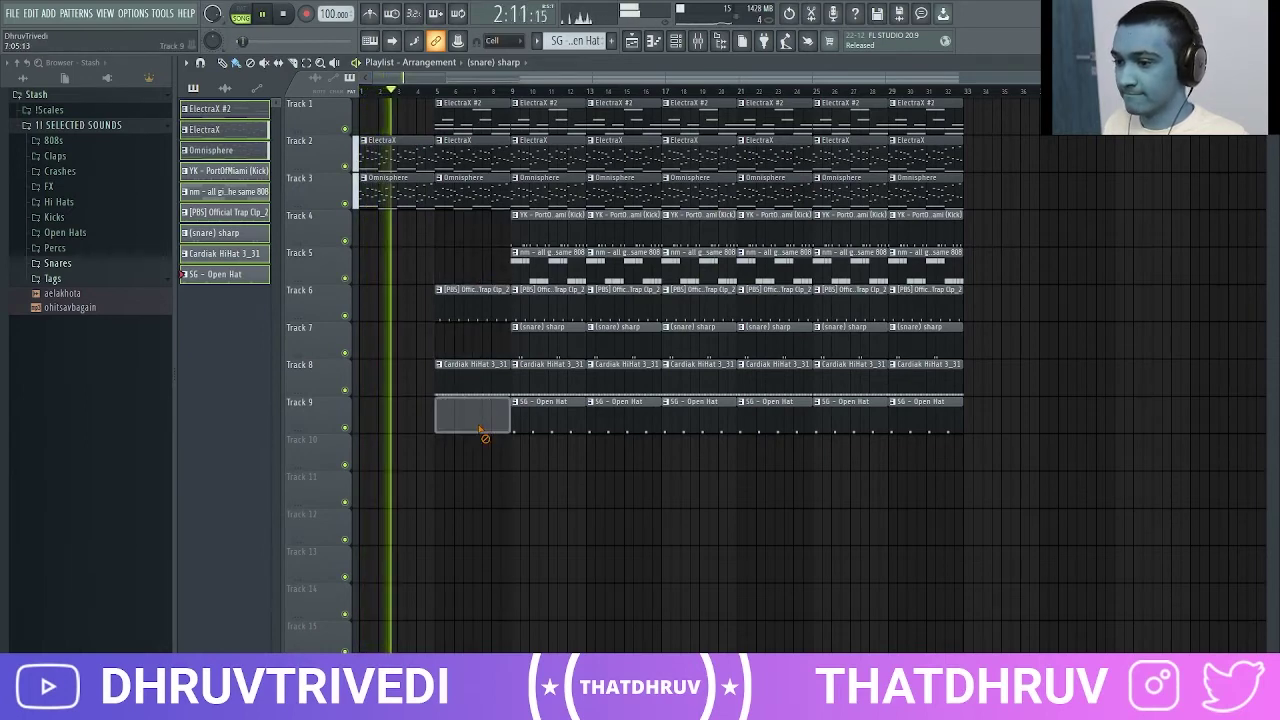
right_click(545, 222)
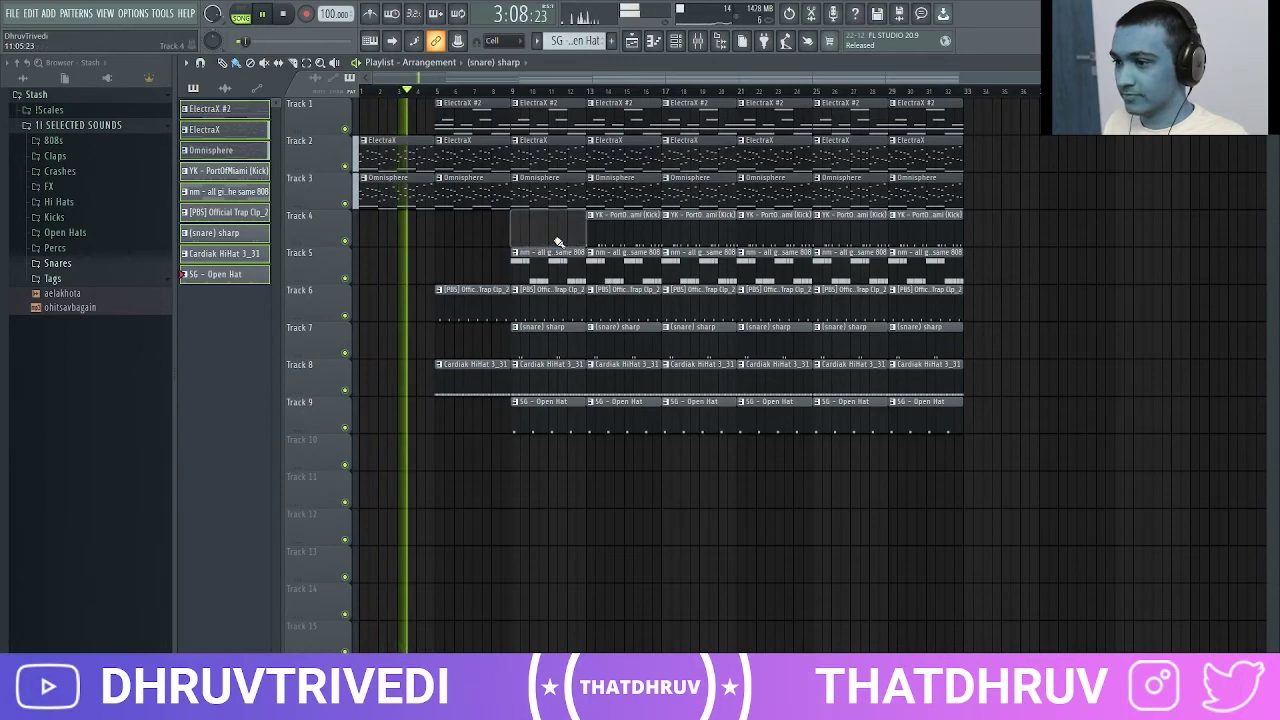
Strip the bar 17 block to Omnisphere, 808, clap and hi-hat, and trim the ending to ElectraX and Omnisphere clips at bar 25
right_click(704, 118)
right_click(712, 150)
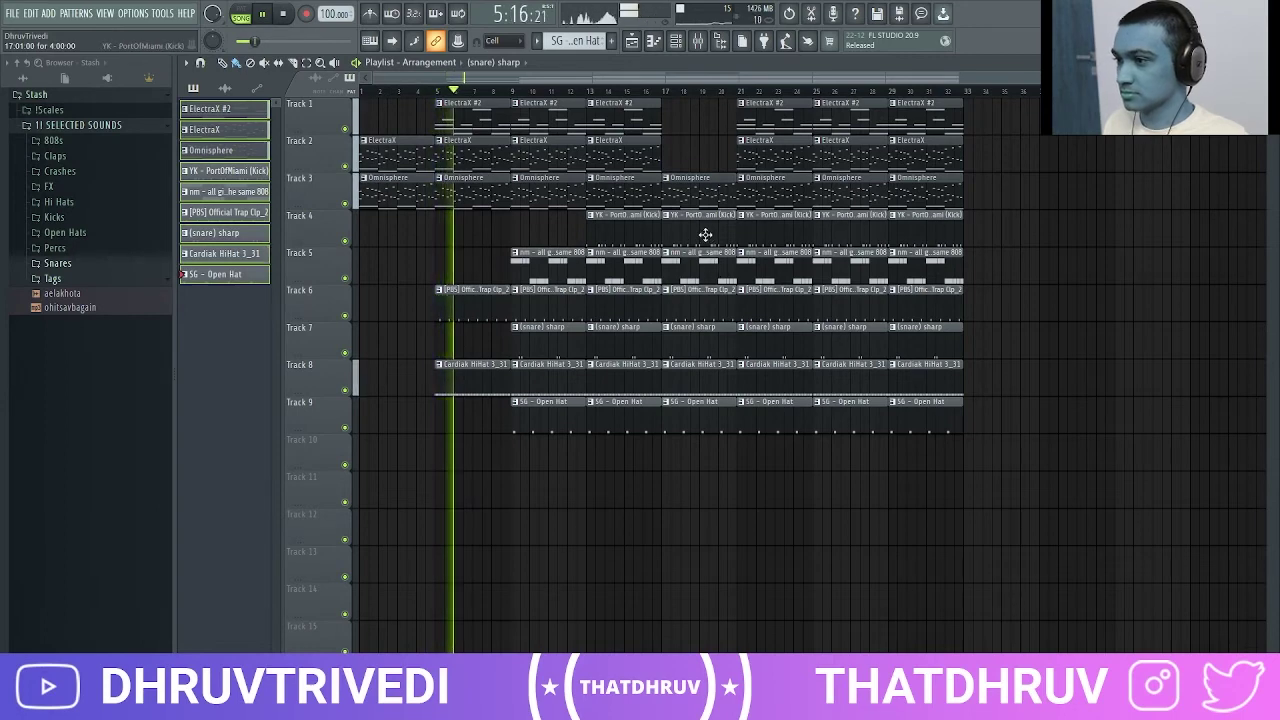
right_click(708, 238)
right_click(702, 331)
right_click(706, 404)
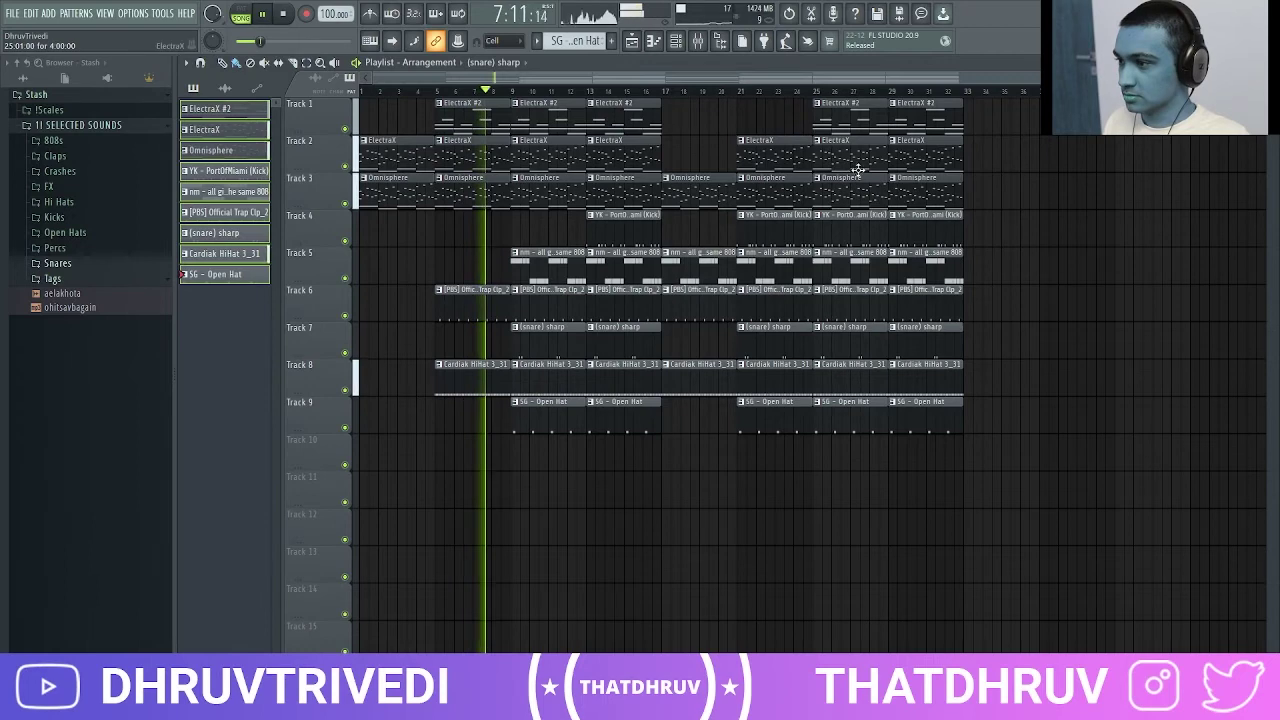
mouse_move(876, 123)
left_mouse_down()
mouse_move(939, 131)
mouse_move(941, 410)
mouse_move(885, 405)
mouse_move(871, 223)
left_mouse_up()
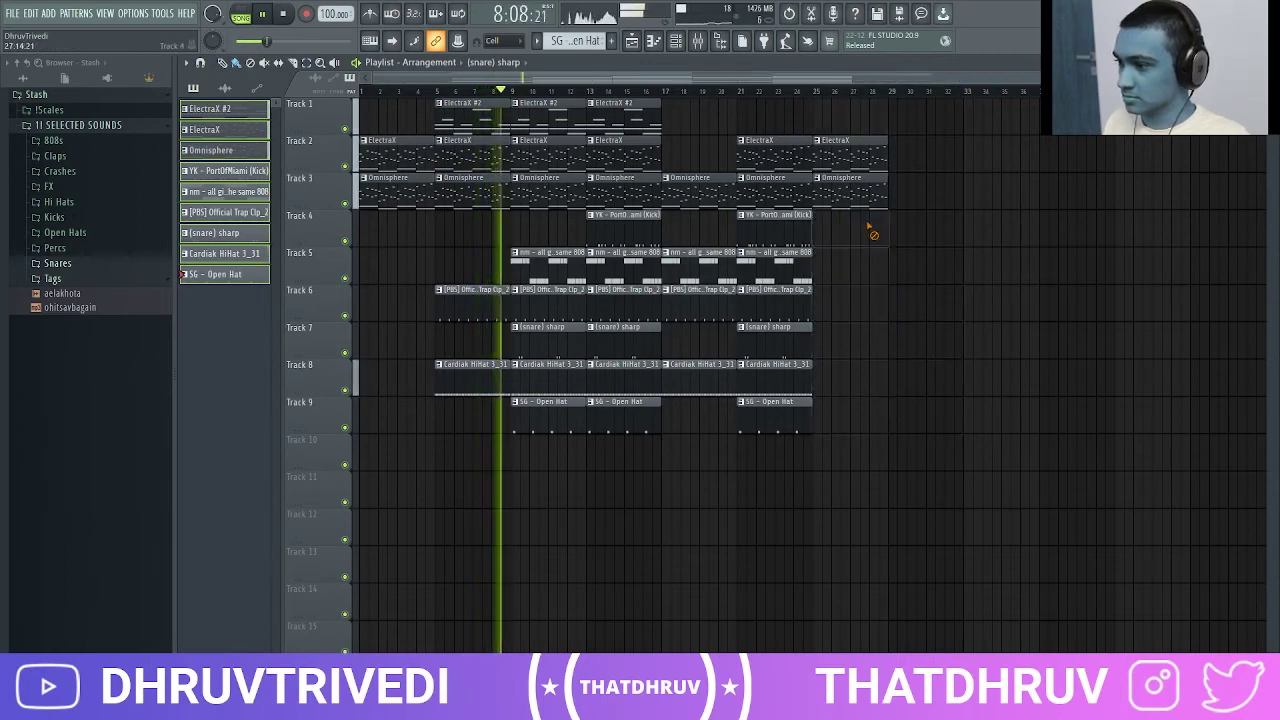
Stop playback and add Fruity Love Philter with the Simple lowpass preset to the Omnisphere mixer track
key("F9")
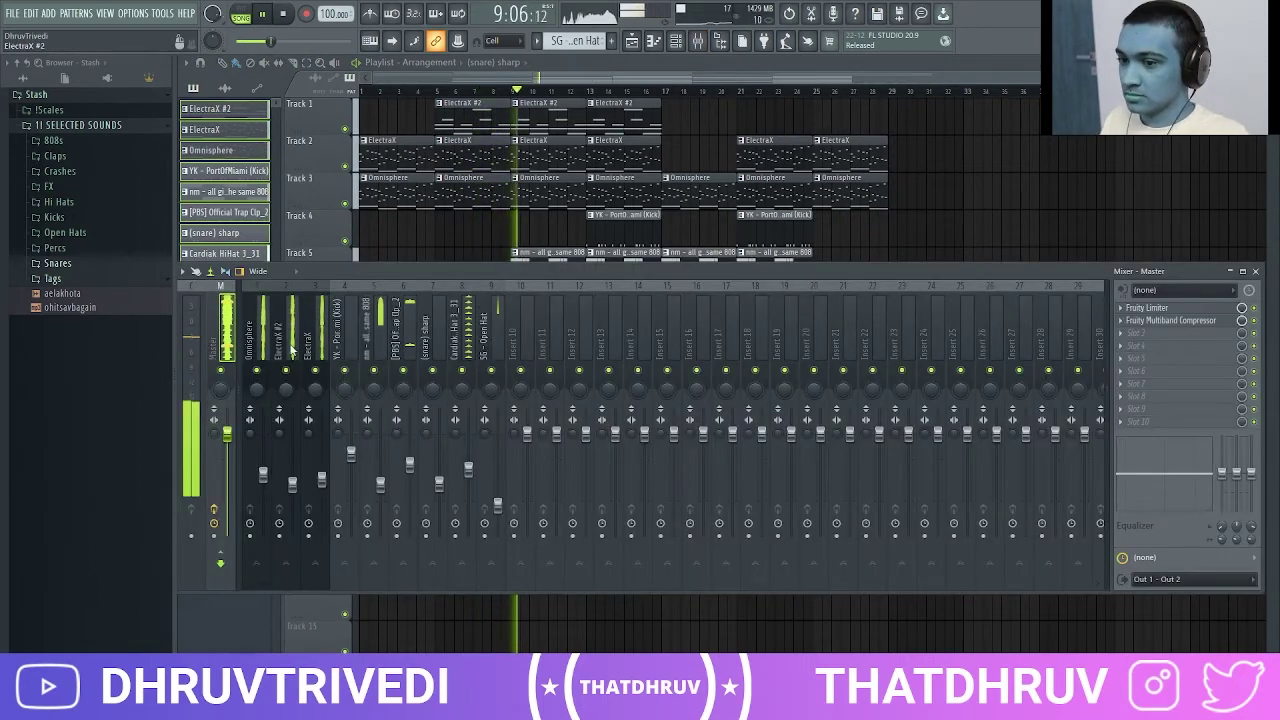
left_click(258, 345)
key("space")
left_click(1143, 312)
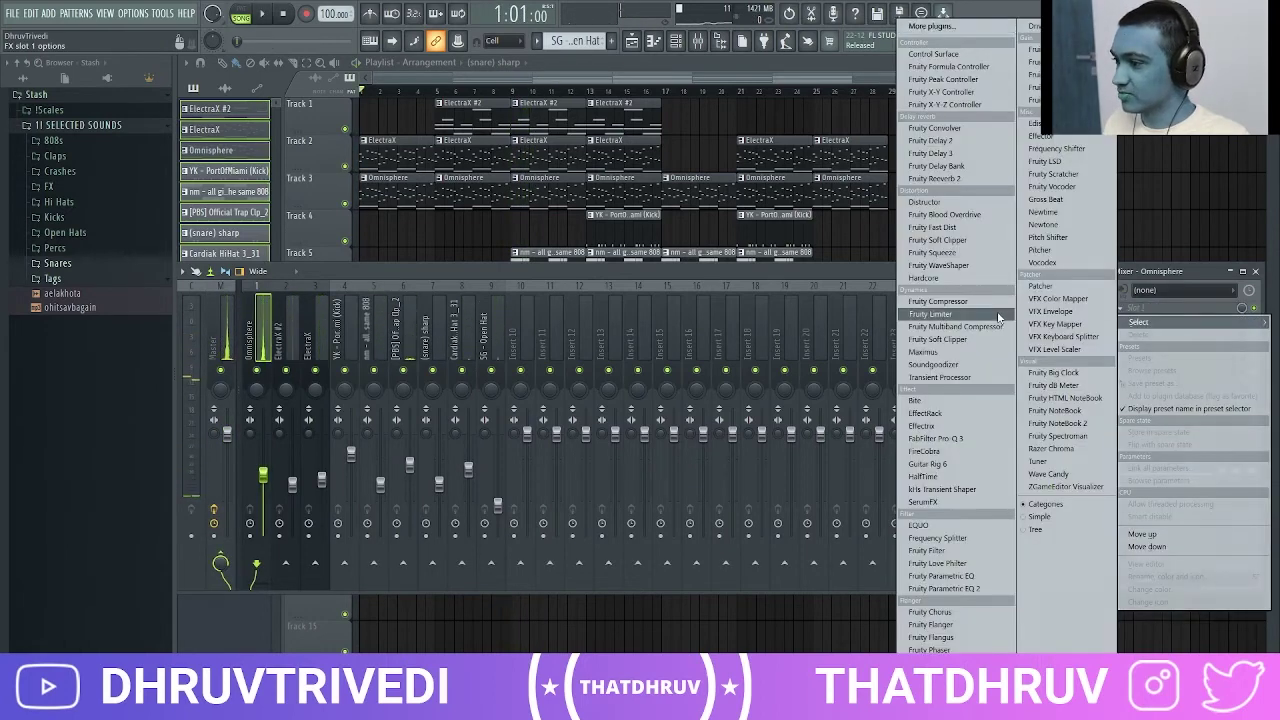
left_click(975, 563)
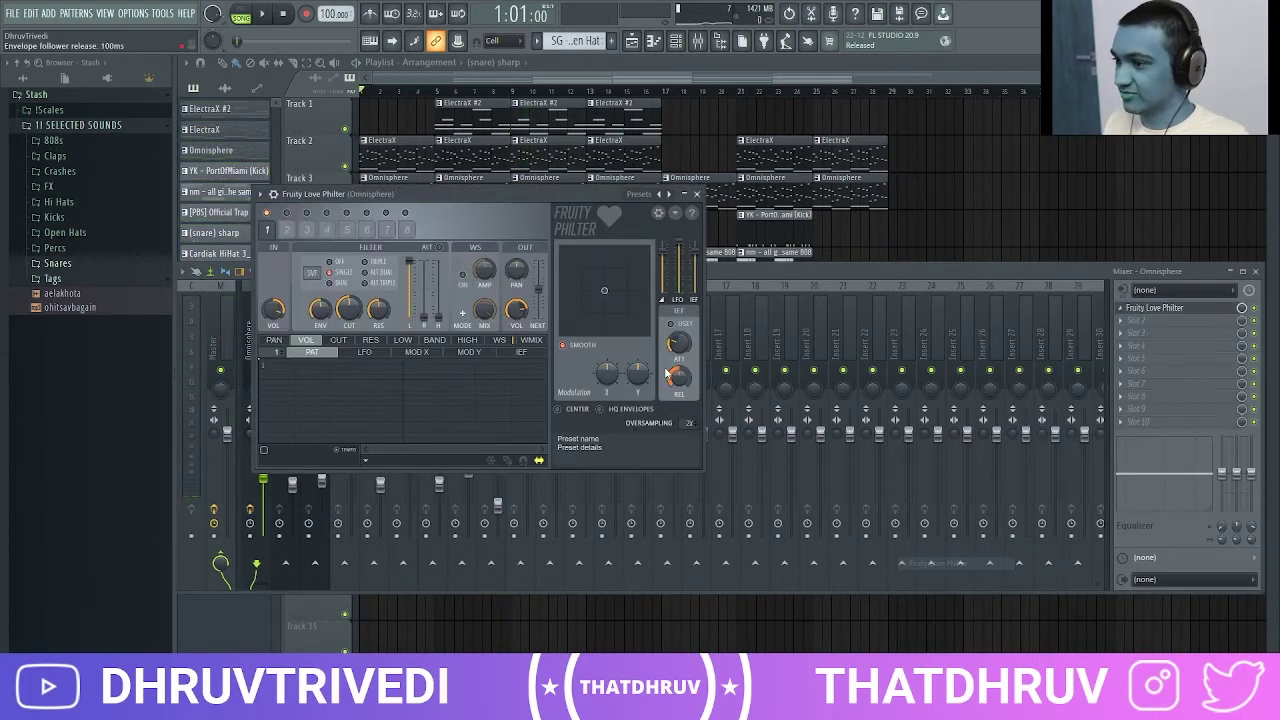
left_click(639, 196)
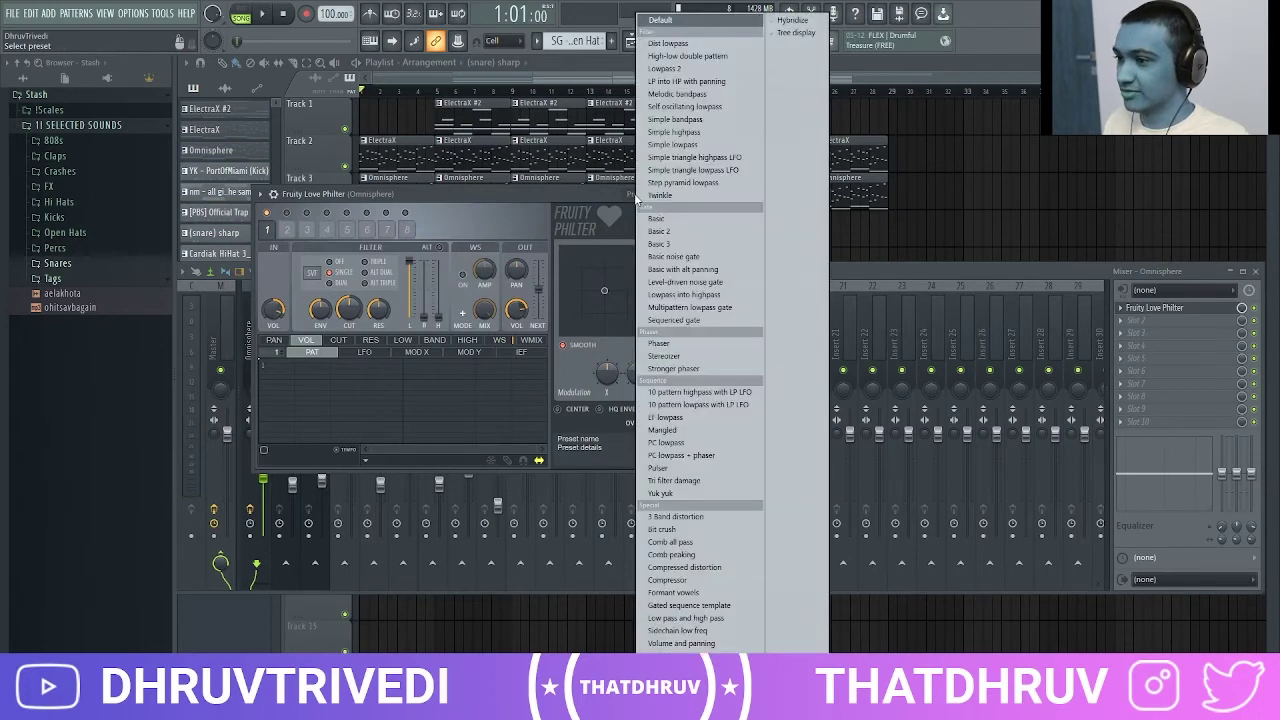
left_click(688, 144)
left_click(704, 196)
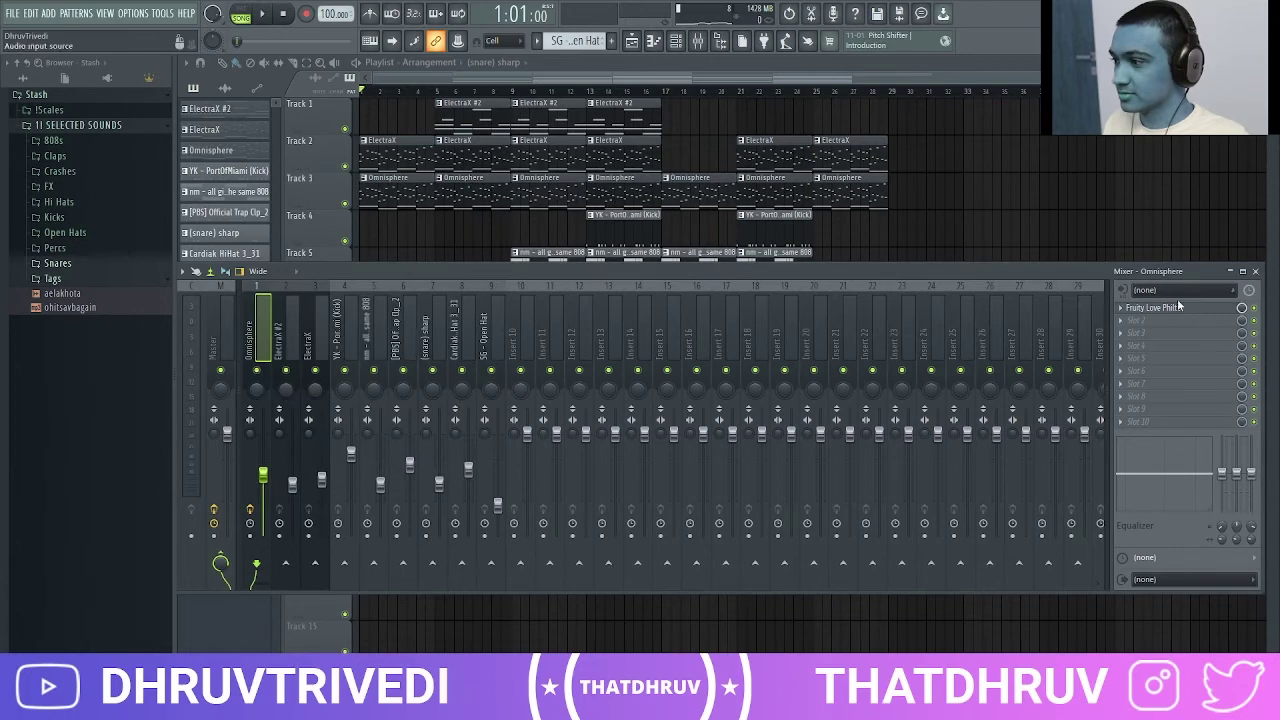
Create an automation clip for the Love Philter's mix level and close the mixer
right_click(1241, 308)
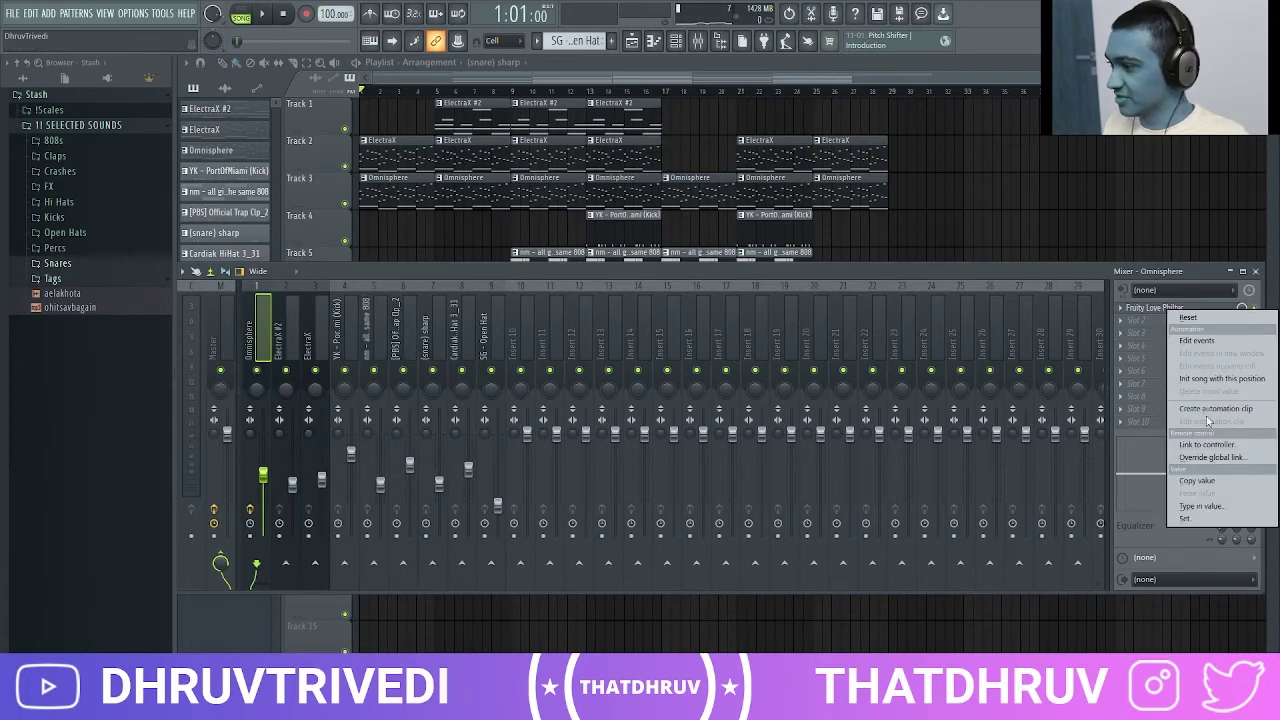
left_click(1215, 408)
left_click(1256, 271)
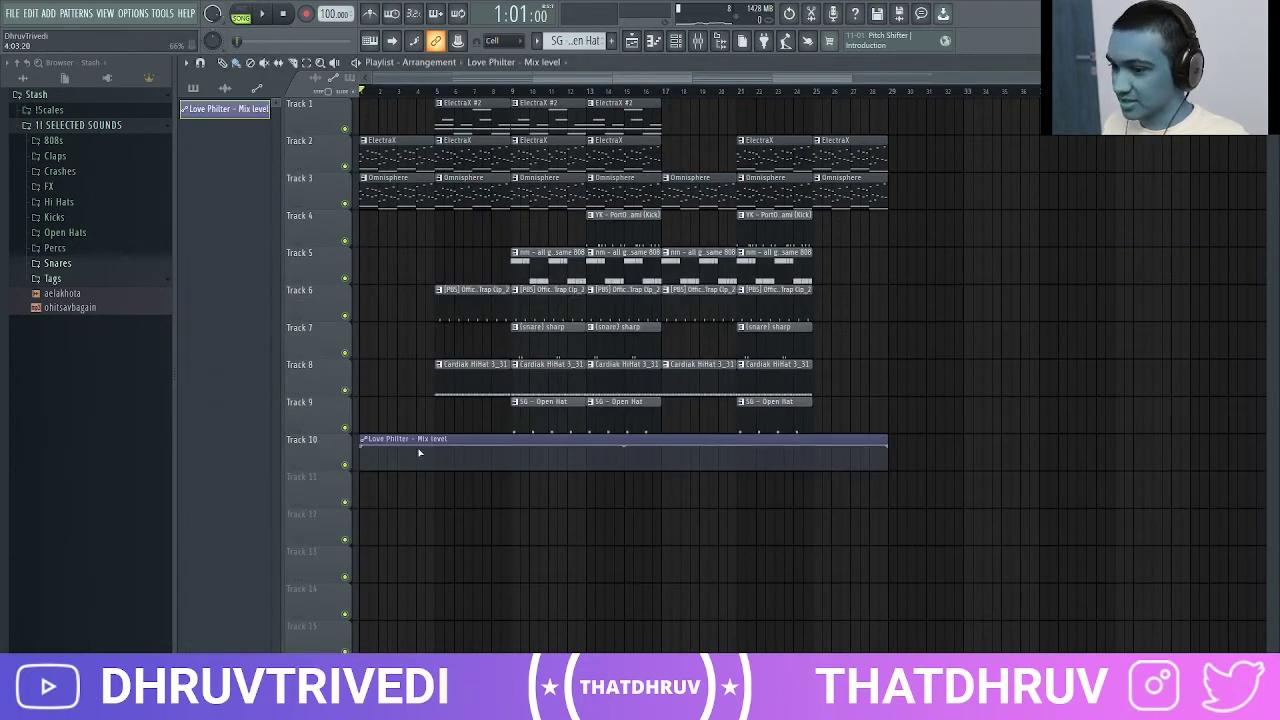
Shape the Love Philter mix automation to start at zero, jump up at bar 17, and slope back to zero at bar 21 until the end
left_click_drag(367, 450, 356, 487)
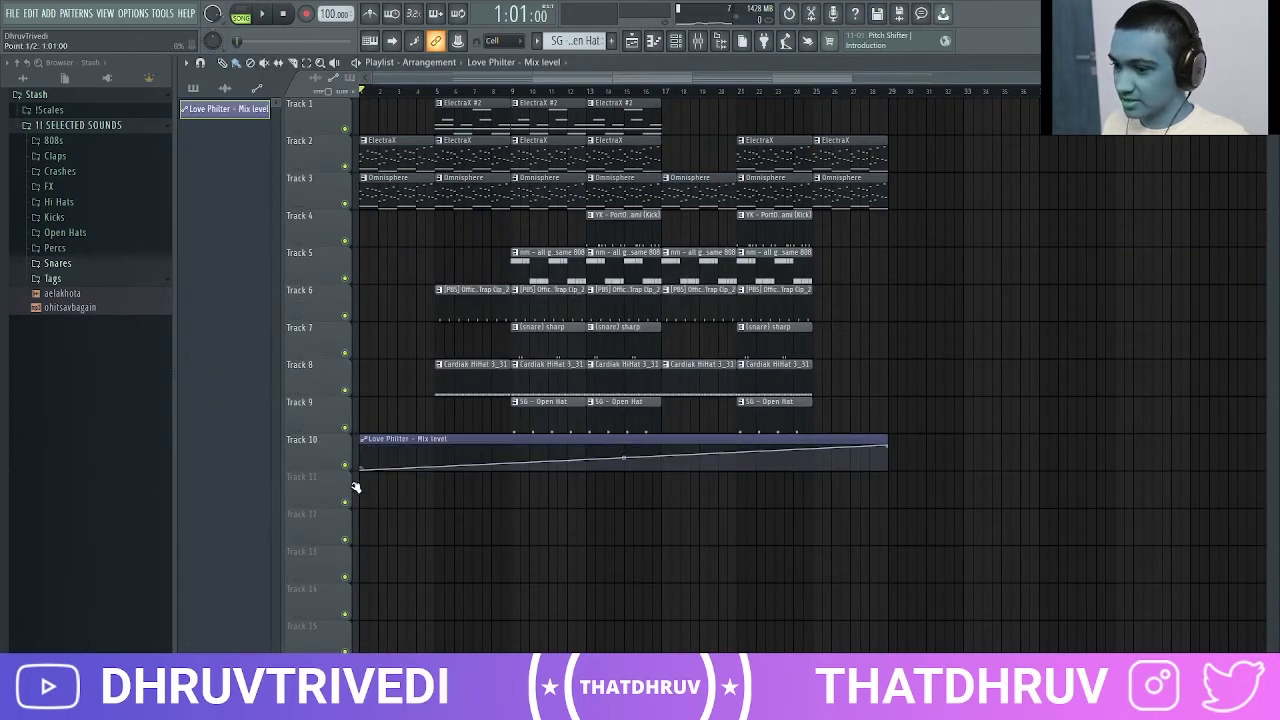
right_click(661, 470)
right_click(662, 466)
left_click_drag(662, 466, 668, 431)
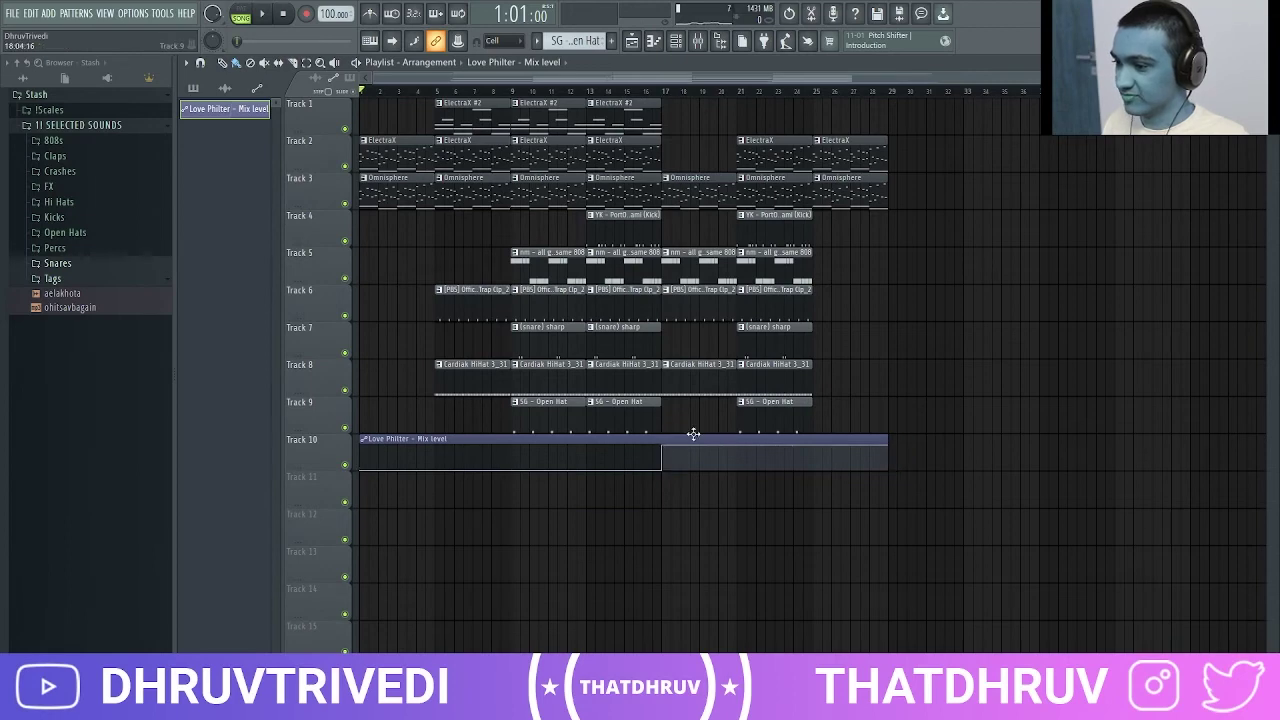
right_click(727, 453)
left_click_drag(729, 450, 750, 473)
left_click_drag(894, 450, 886, 482)
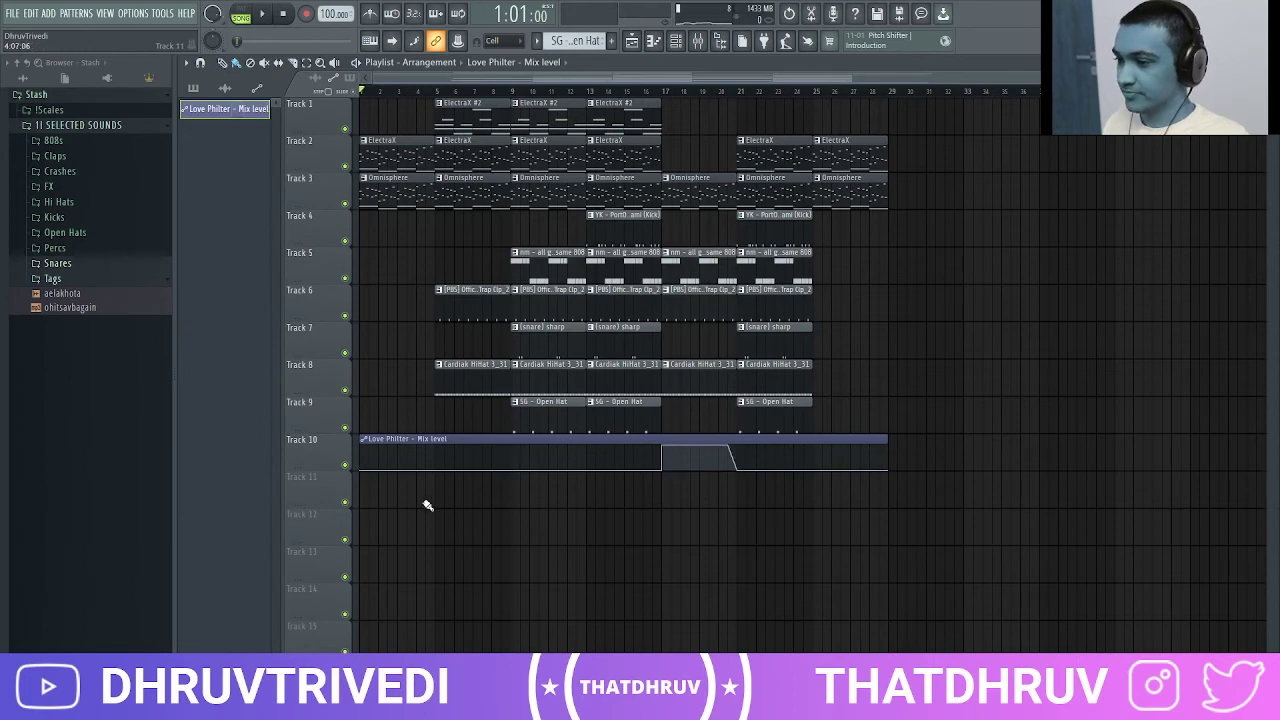
Place the DC - WhiteNoiz TransFX sample at bar 5 on Track 11 and fit it to the project tempo of 100
left_click(40, 186)
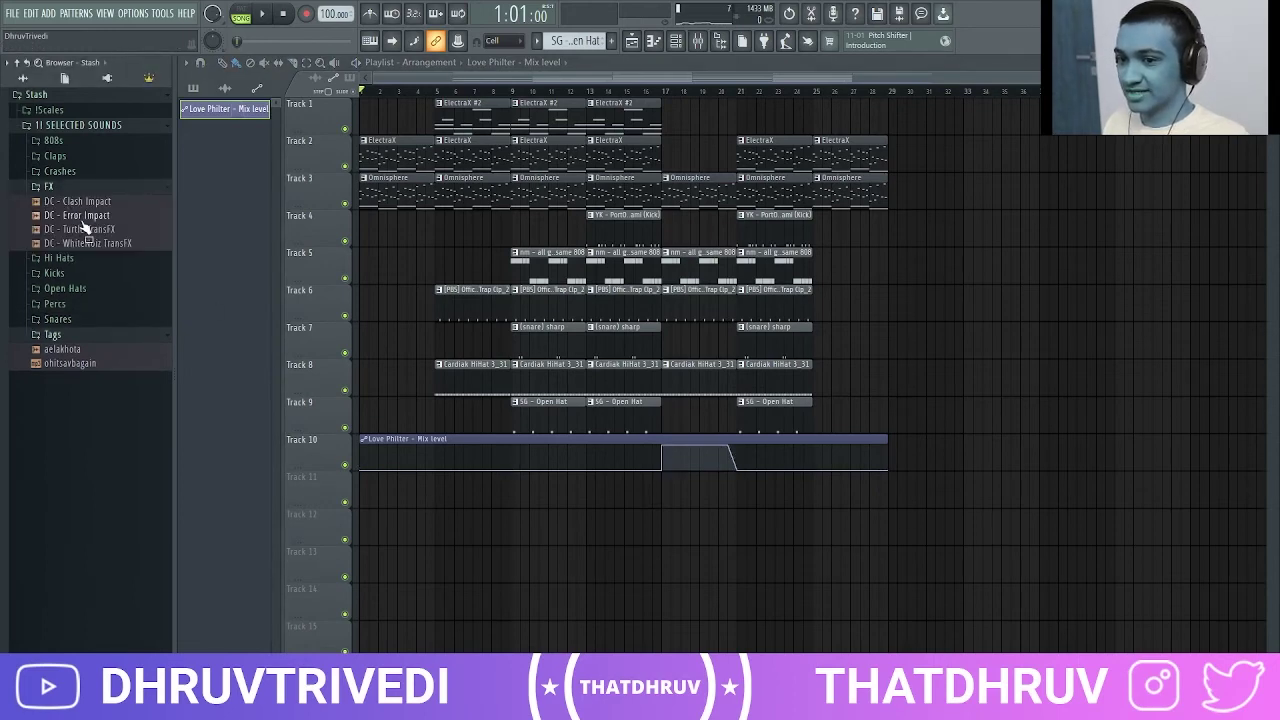
left_click_drag(80, 245, 440, 492)
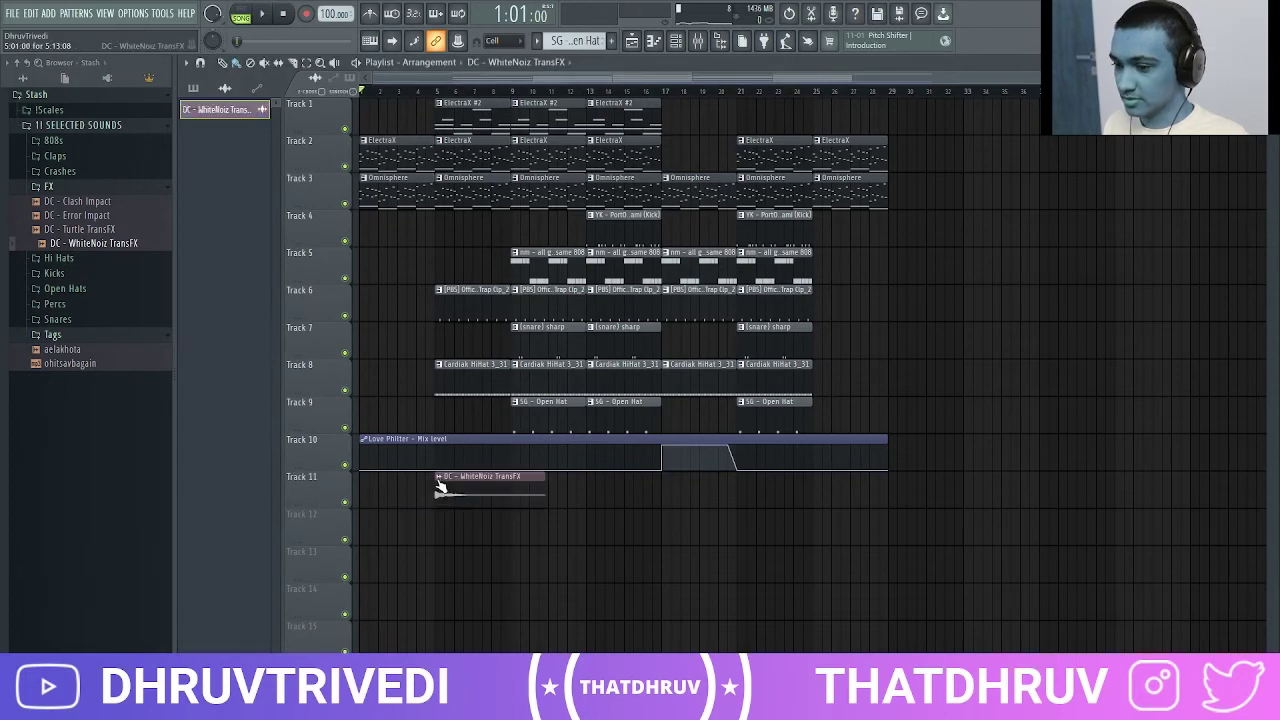
left_click(439, 477)
left_click(616, 566)
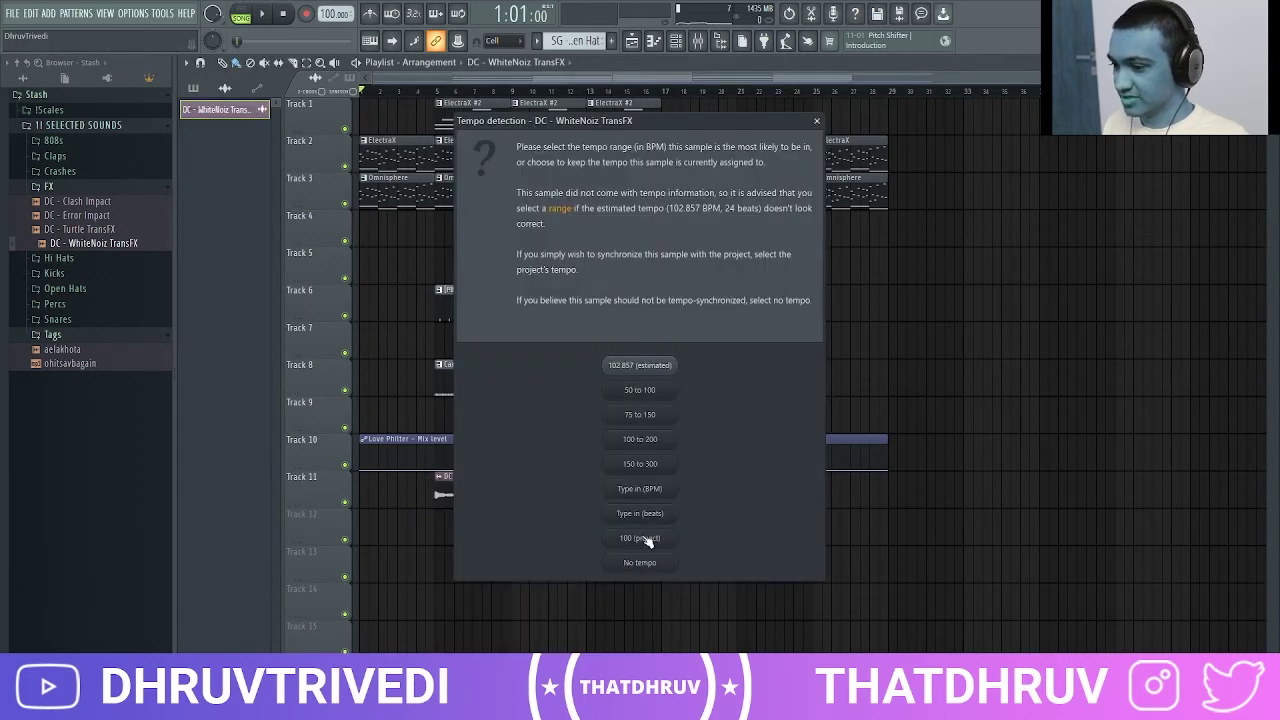
left_click(647, 541)
Reverse the WhiteNoiz TransFX sample and move its clip so it ends exactly at bar 9
double_click(480, 494)
left_click(454, 334)
left_click_drag(517, 497, 494, 494)
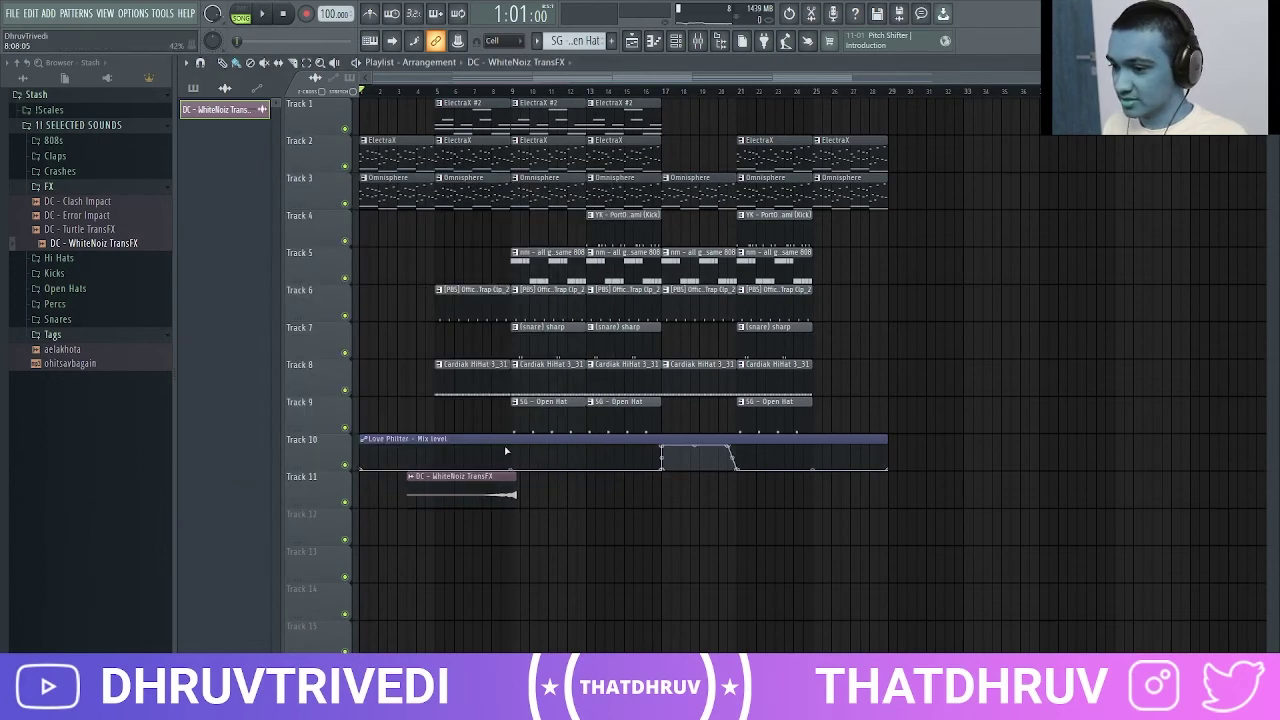
scroll(516, 93, "up", 5)
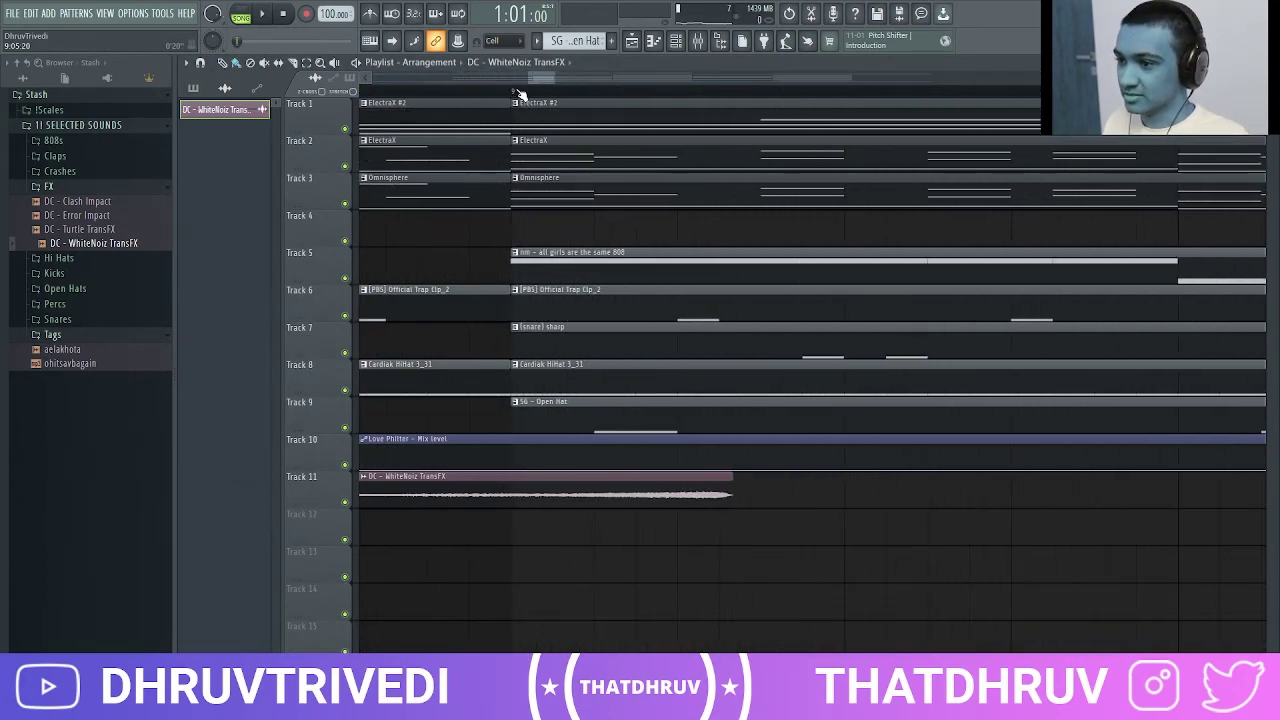
scroll(520, 94, "up", 4)
left_click_drag(1037, 495, 454, 496)
left_click_drag(550, 494, 468, 494)
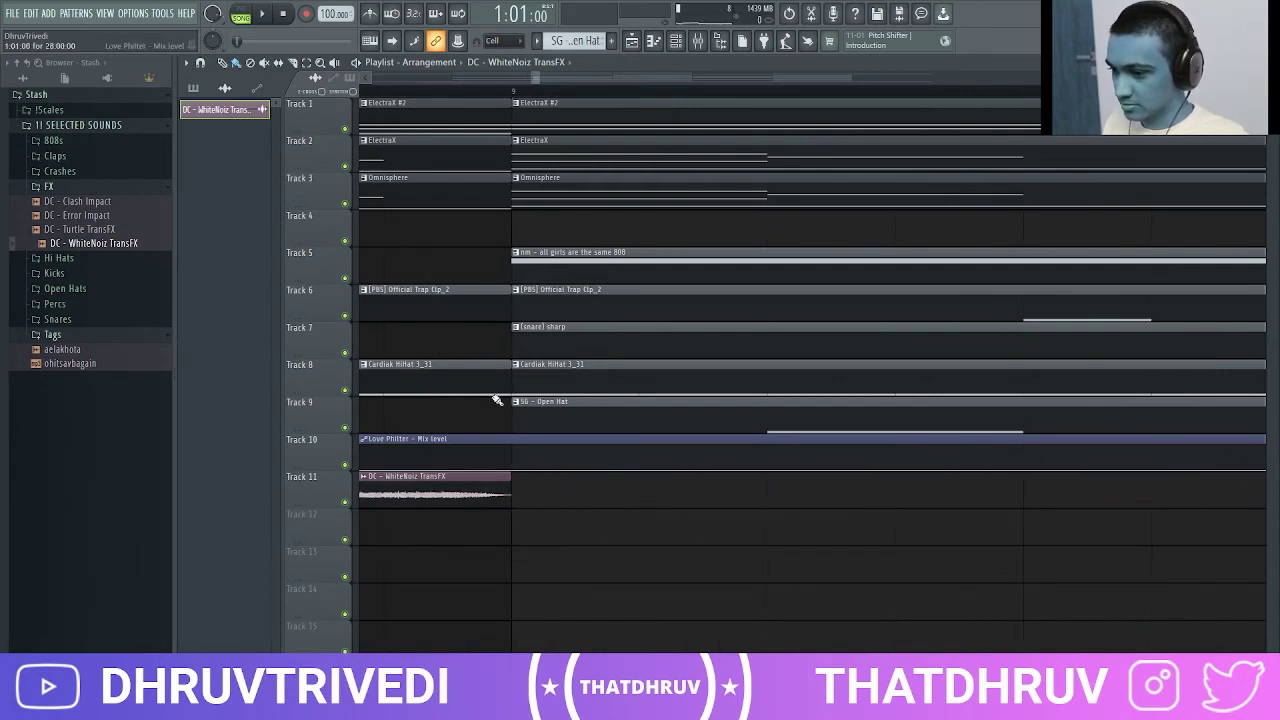
Place the DC - Clash Impact sample on Track 12 just before bar 17 and fit it to the project tempo of 100
scroll(547, 93, "down", 6)
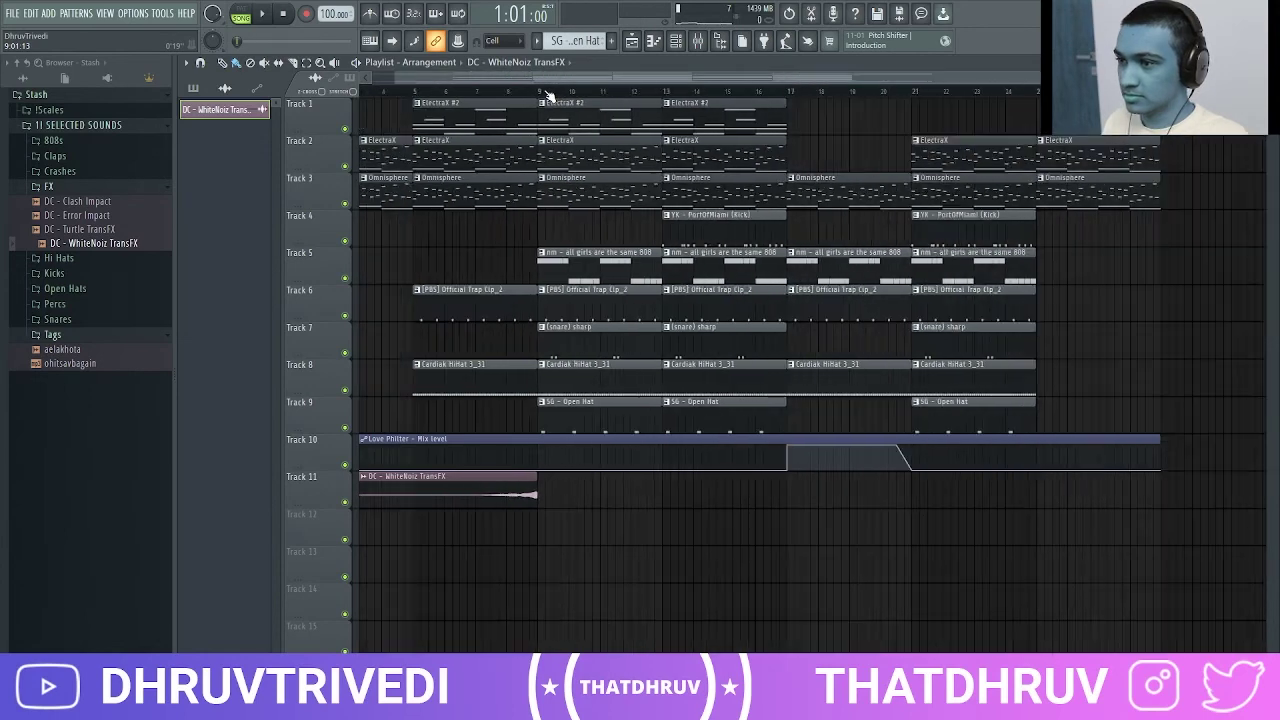
scroll(547, 93, "down", 3)
left_click_drag(87, 207, 685, 516)
left_click(685, 516)
left_click(805, 599)
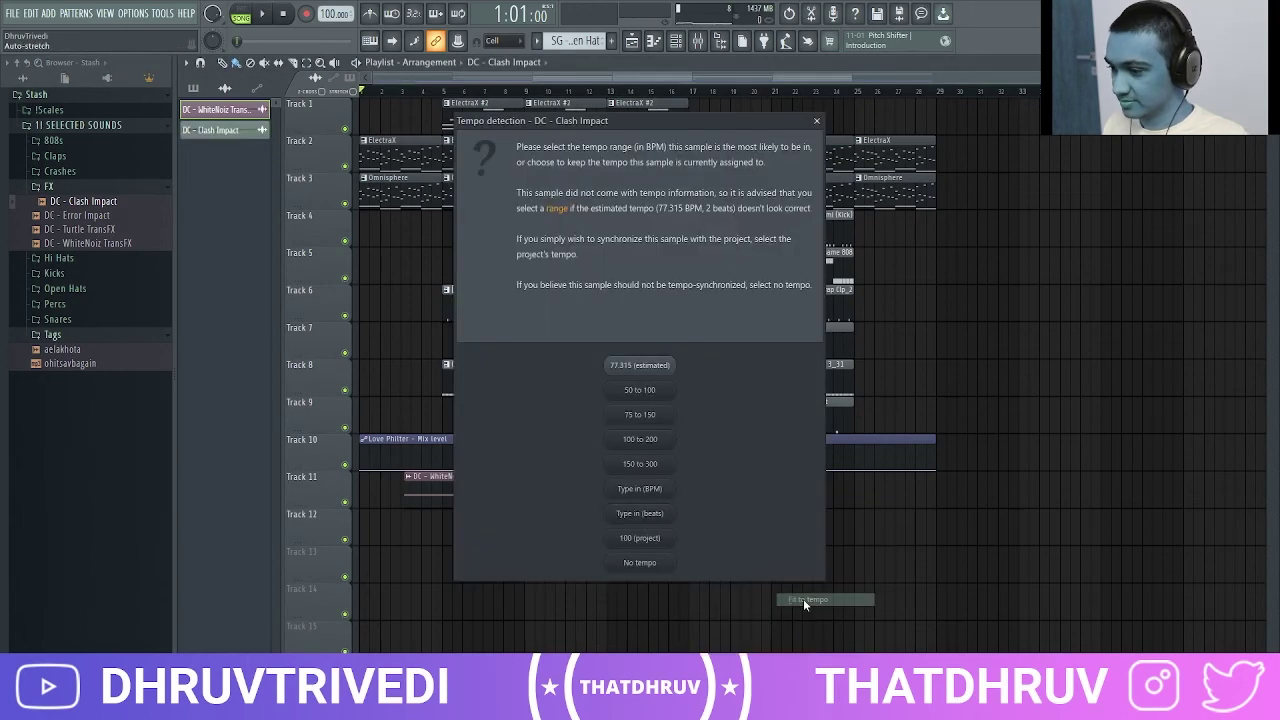
left_click(659, 541)
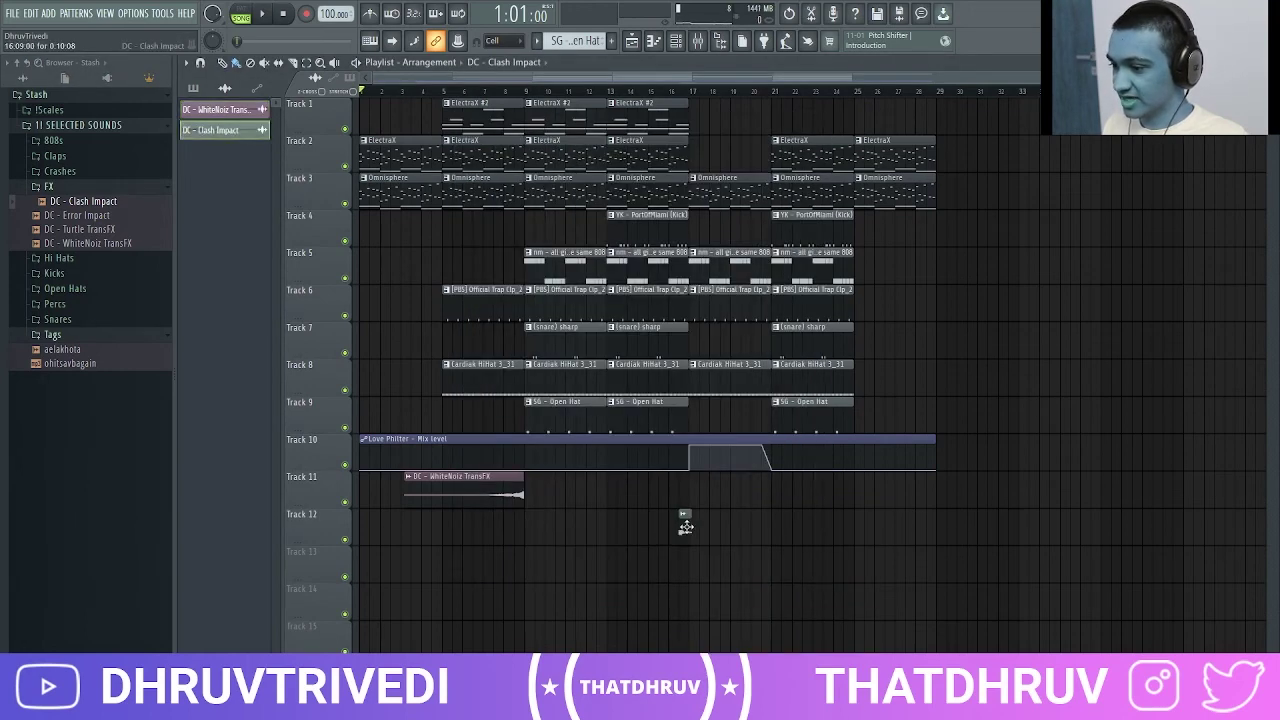
Reverse the Clash Impact sample and move its clip so it ends exactly at bar 17
double_click(686, 523)
left_click(474, 349)
key("Escape")
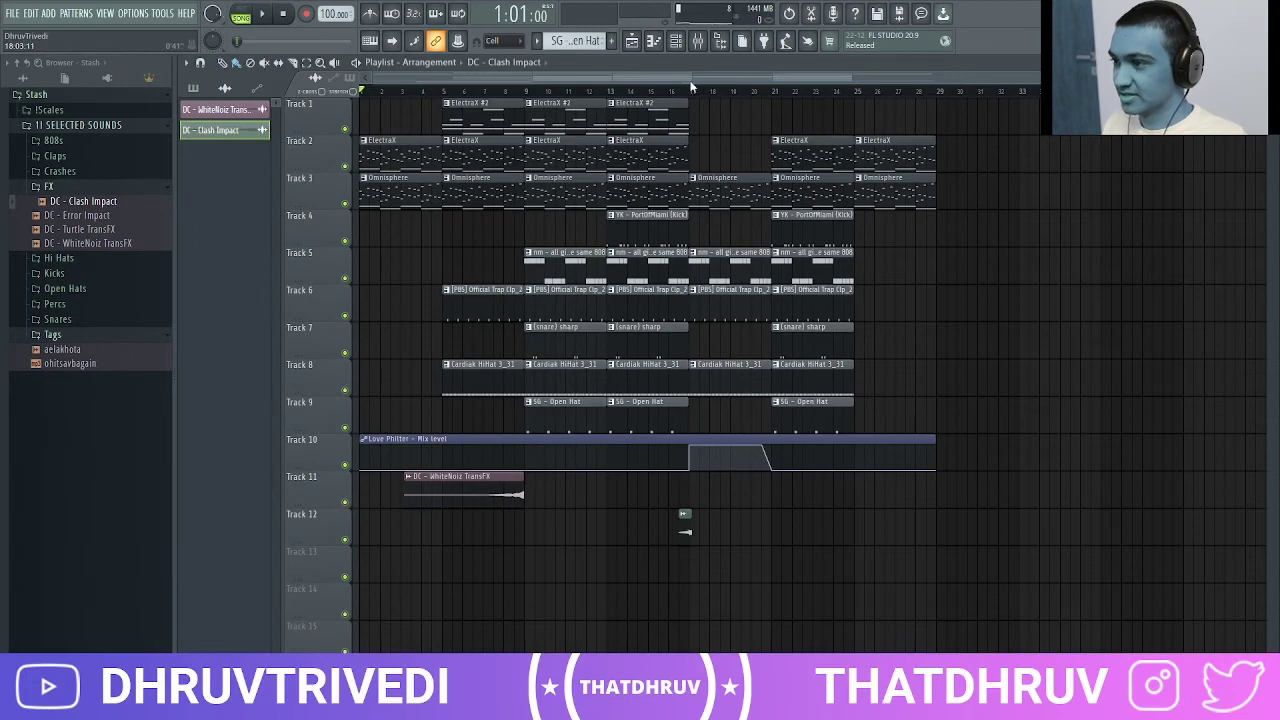
scroll(697, 93, "up", 4)
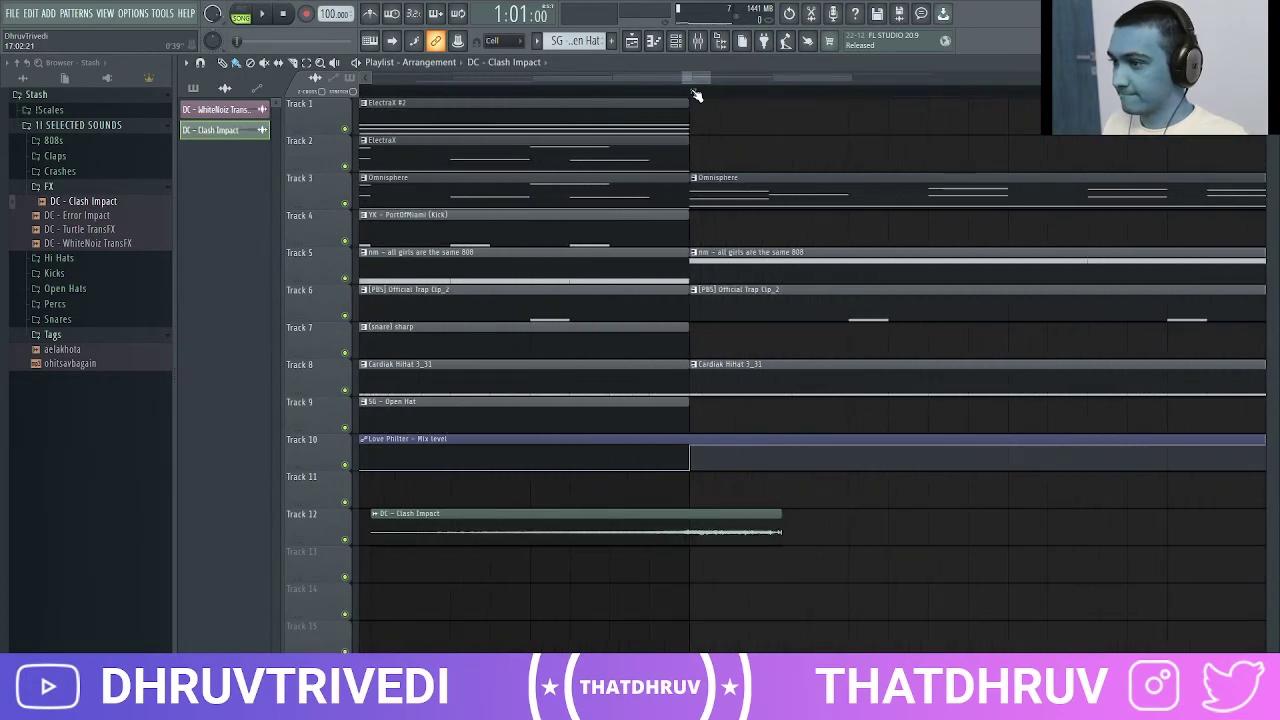
left_click_drag(891, 531, 718, 531)
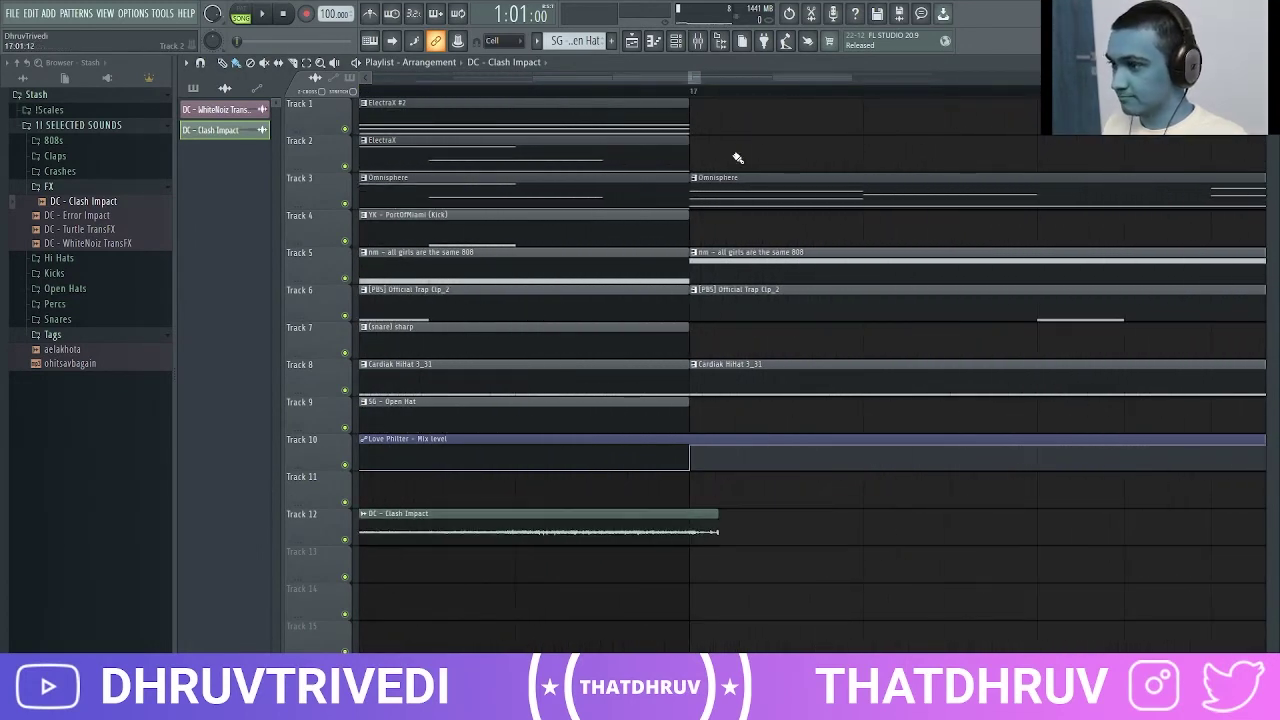
left_click_drag(716, 531, 670, 532)
scroll(693, 101, "down", 2)
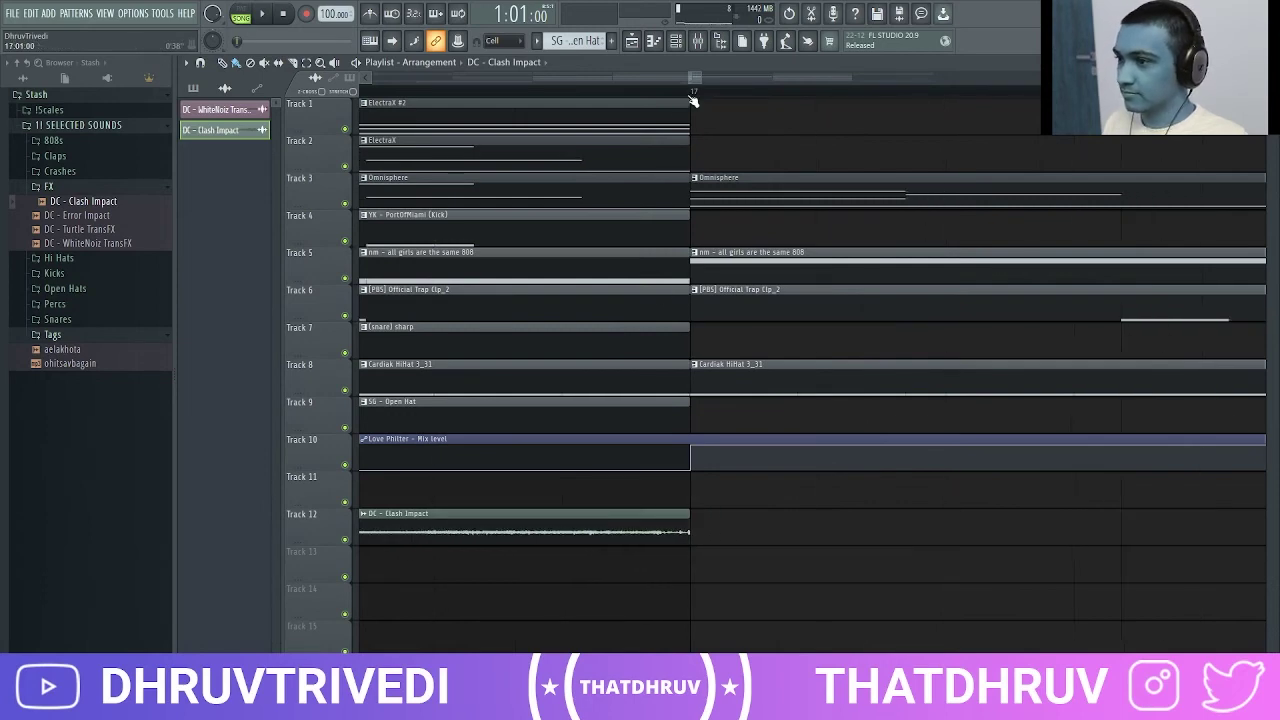
Slice the Love Philter automation clip at bar 9 and duplicate all clips from bar 9 onward so the copy starts at bar 29
scroll(693, 101, "down", 8)
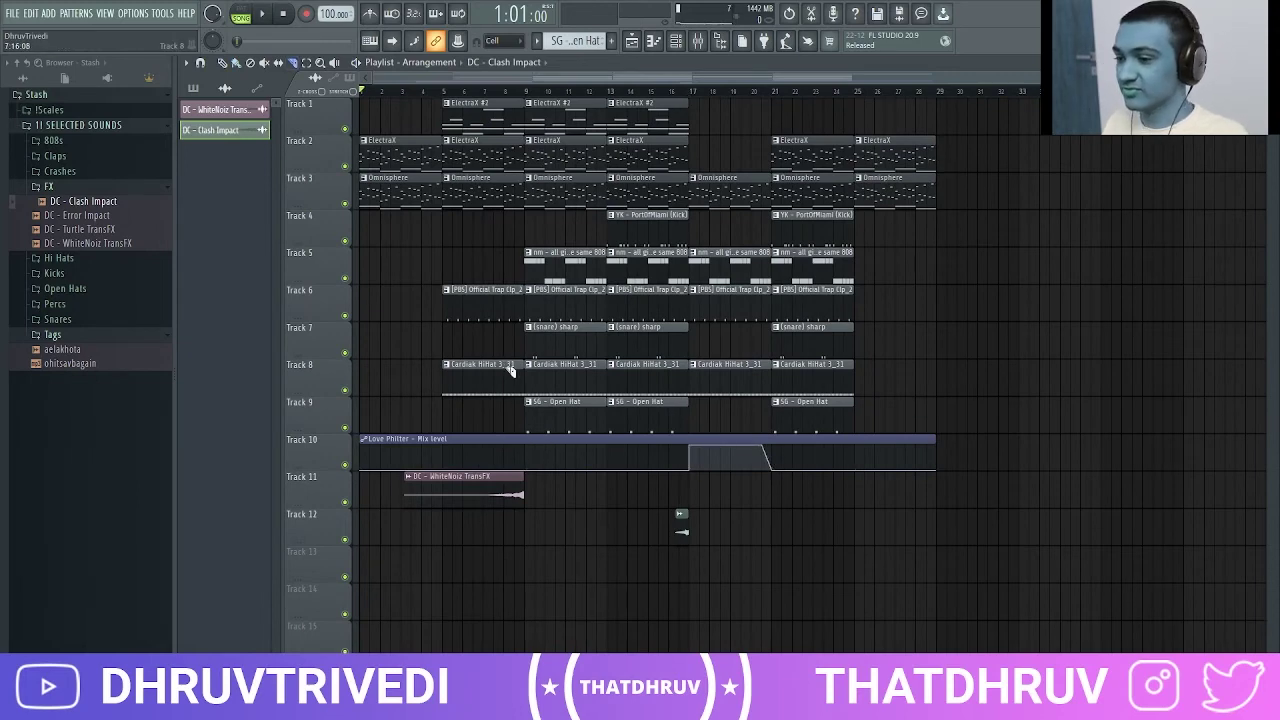
left_click_drag(530, 462, 531, 463)
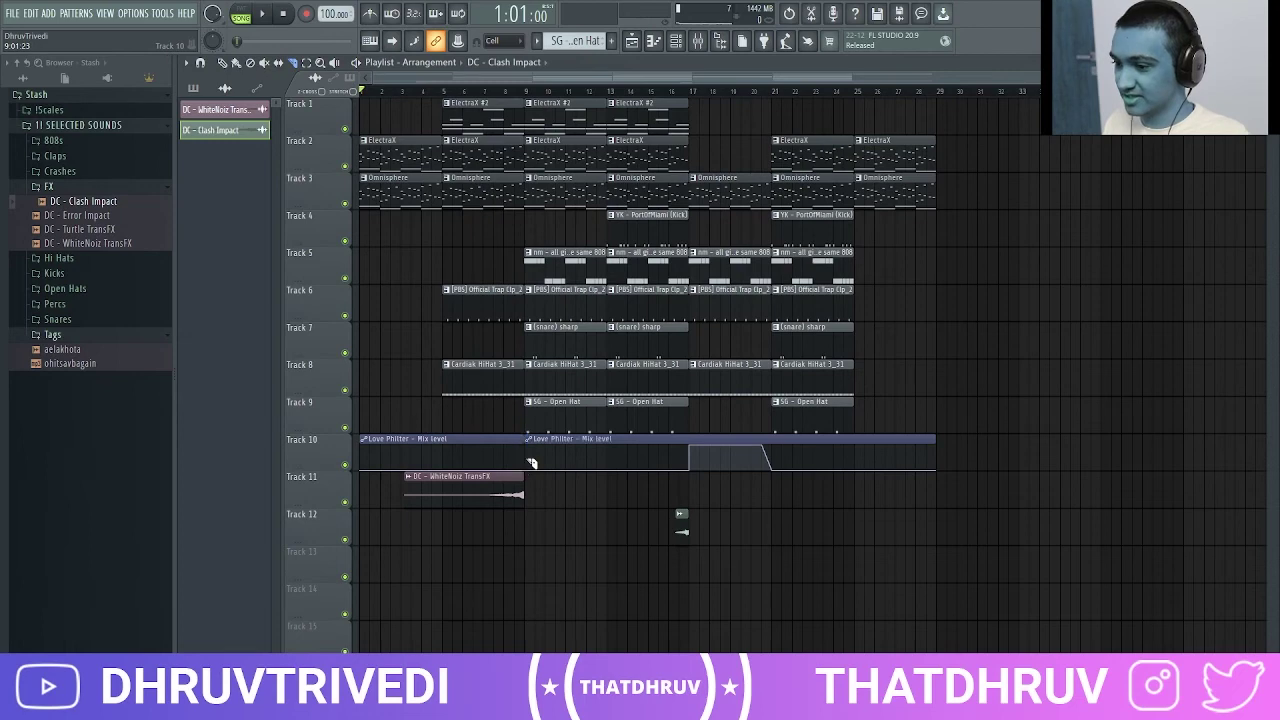
left_click_drag(970, 97, 548, 565)
key("ctrl+b")
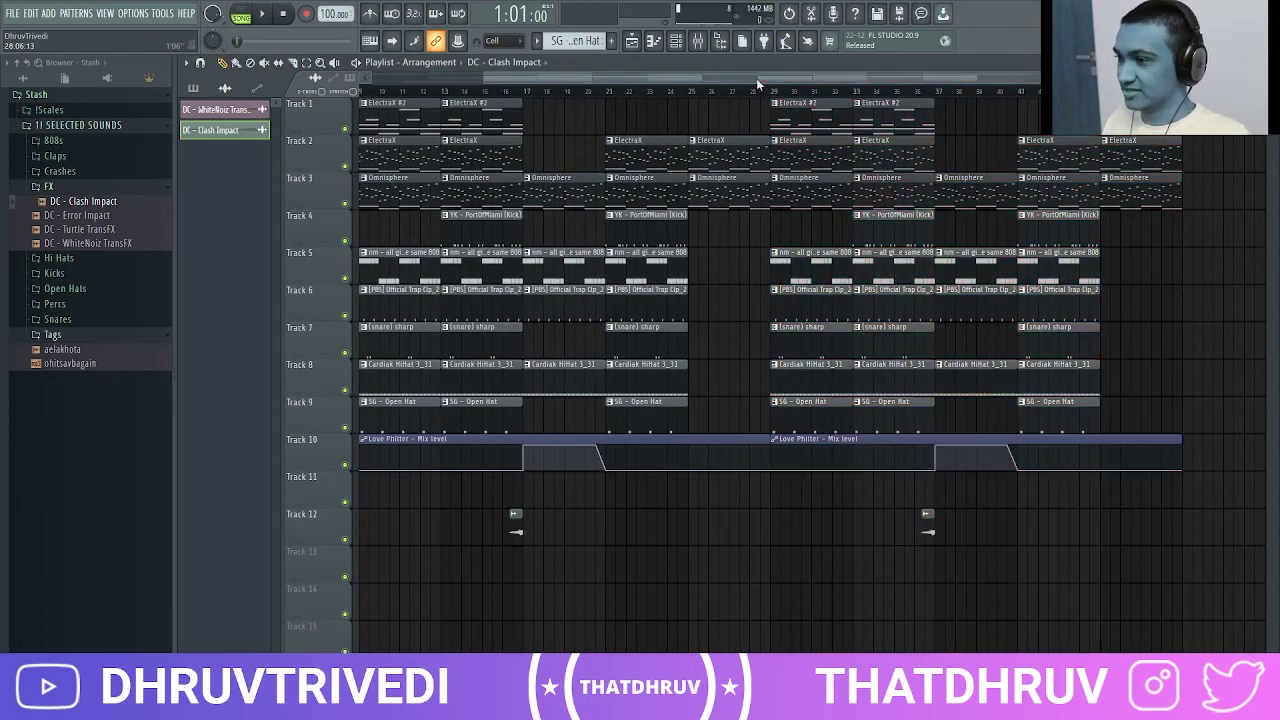
Create an automation clip for the Master volume and shape it to fade out from bar 45 to zero at the end
scroll(766, 92, "down", 3)
key("F9")
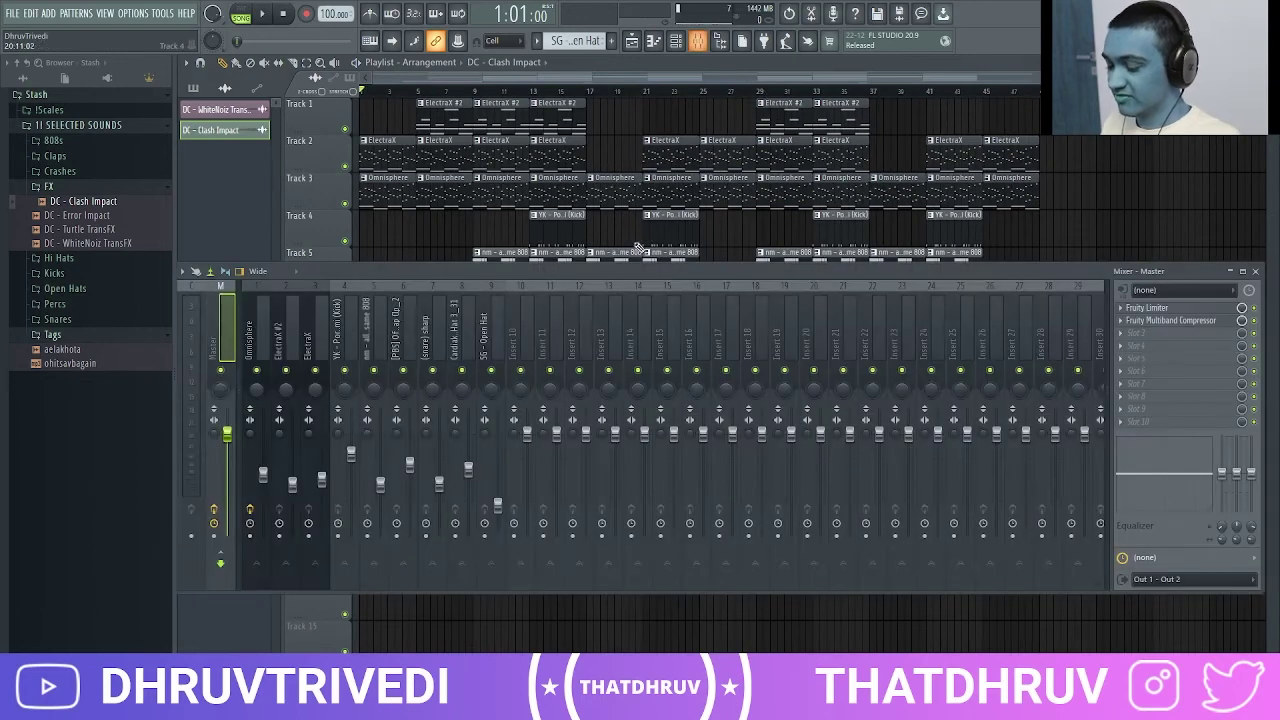
right_click(230, 437)
left_click(285, 533)
key("F9")
right_click(983, 562)
left_click_drag(1039, 564, 1044, 611)
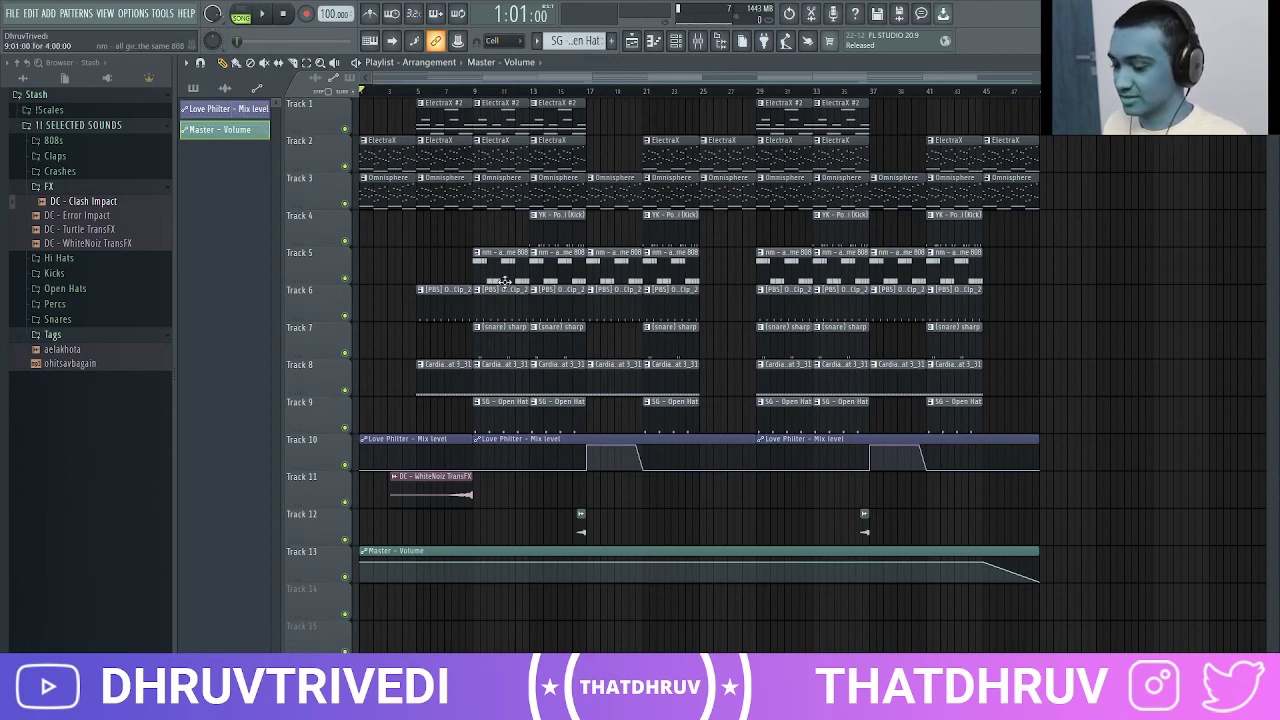
Show all channels in the channel rack and route the WhiteNoiz TransFX and Clash Impact channels to mixer tracks 10 and 11
key("F6")
left_click(272, 64)
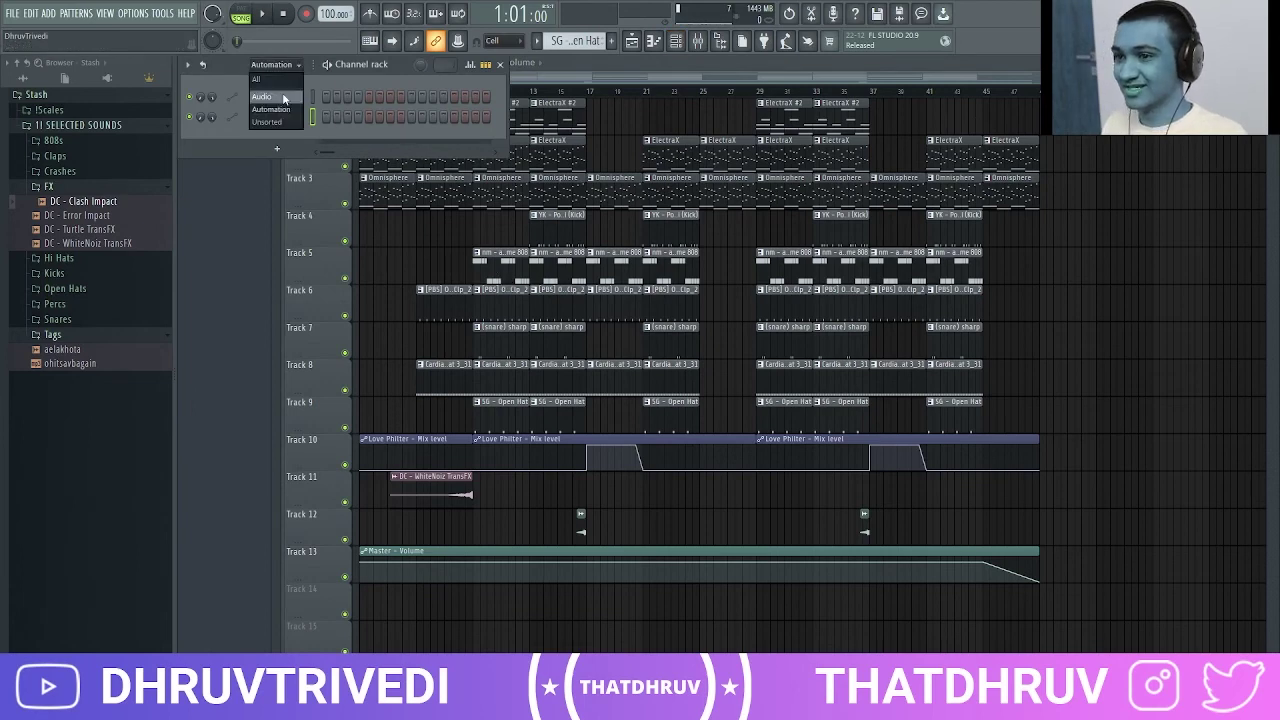
left_click(258, 79)
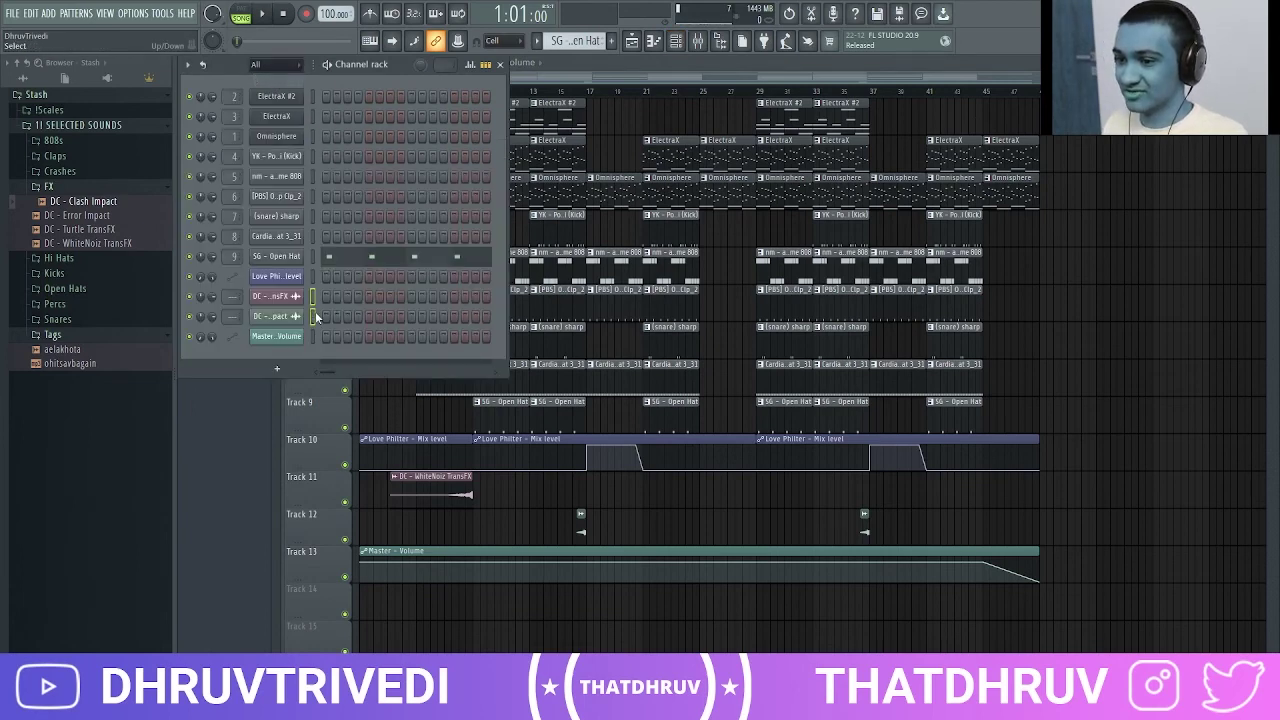
double_click(316, 317)
Lower the WhiteNoiz TransFX mixer track to 31% and the Clash Impact track to 41%, and close the mixer and channel rack
left_click_drag(527, 440, 527, 508)
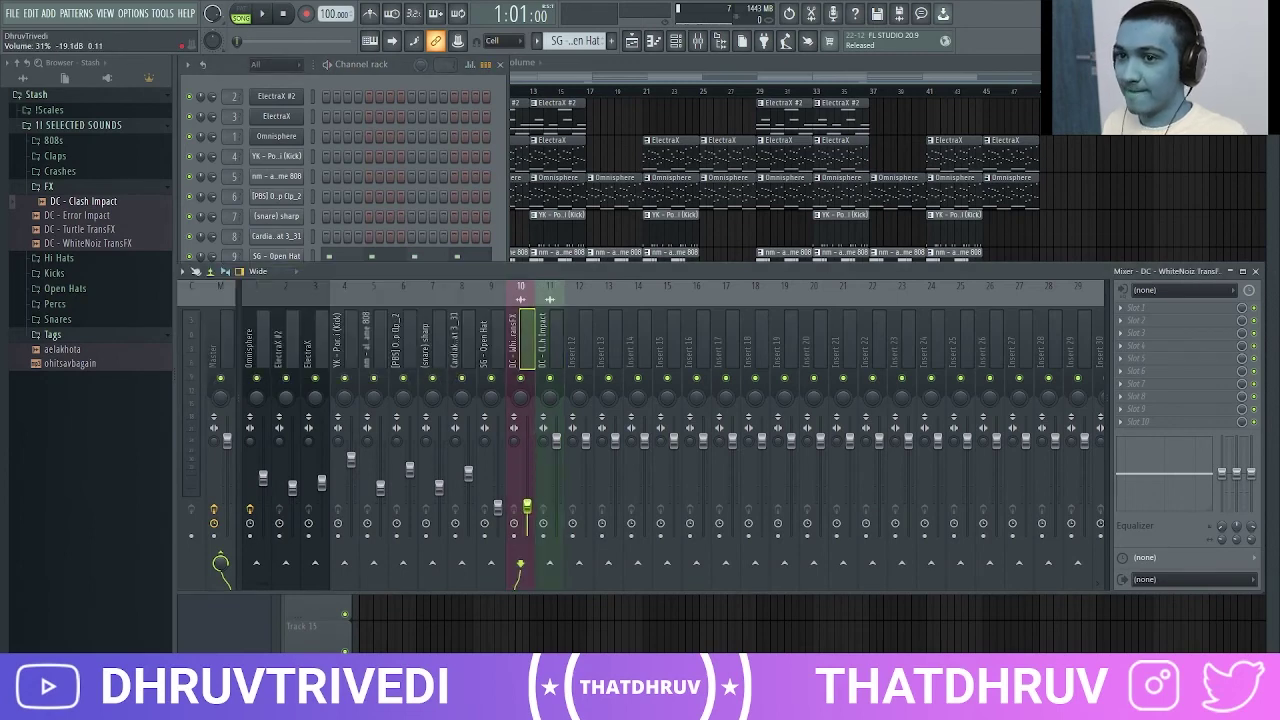
left_click_drag(556, 440, 556, 495)
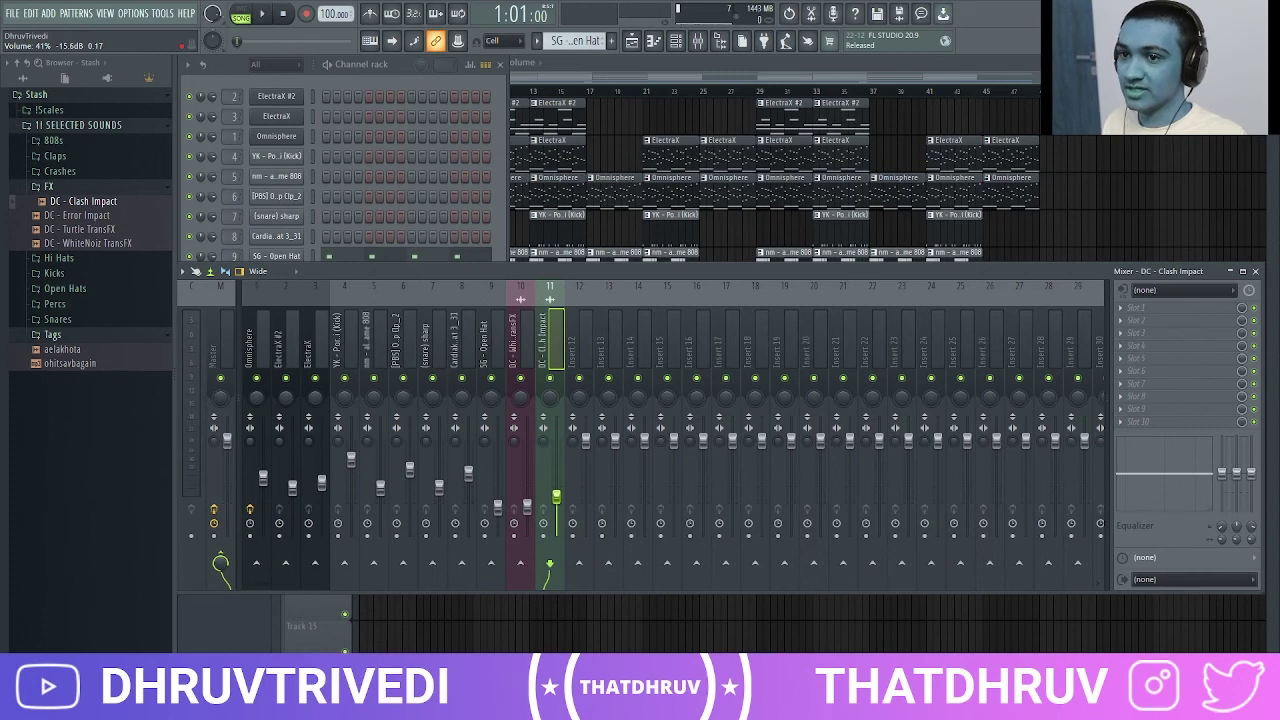
key("F9")
left_click(500, 64)
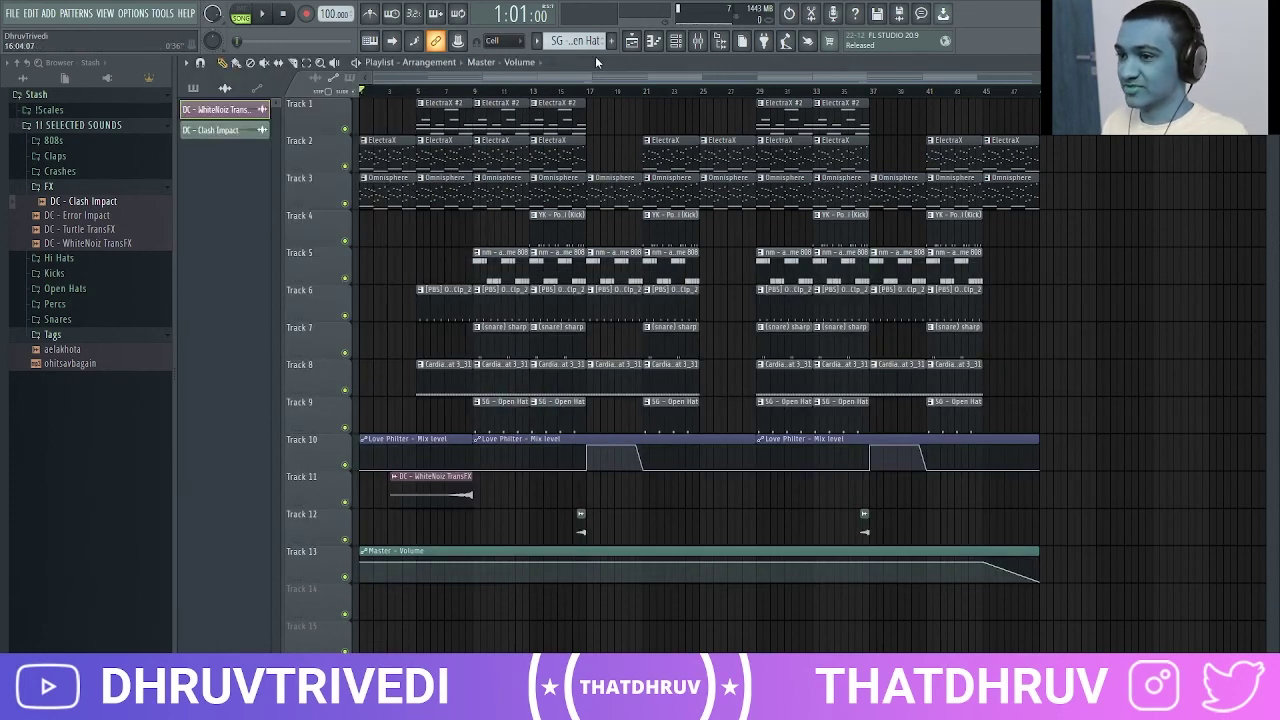